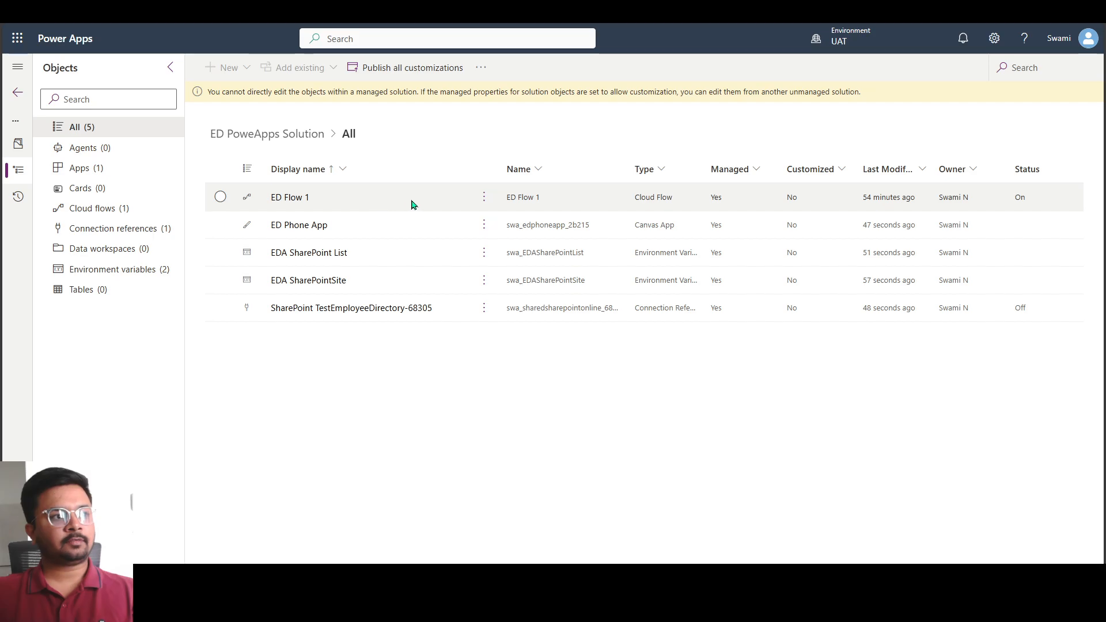
Review the phone app and environment variables in the managed ED PoweApps Solution in the UAT environment
{"action": "left_click", "coordinate": [389, 231]}
{"action": "left_click", "coordinate": [375, 263]}
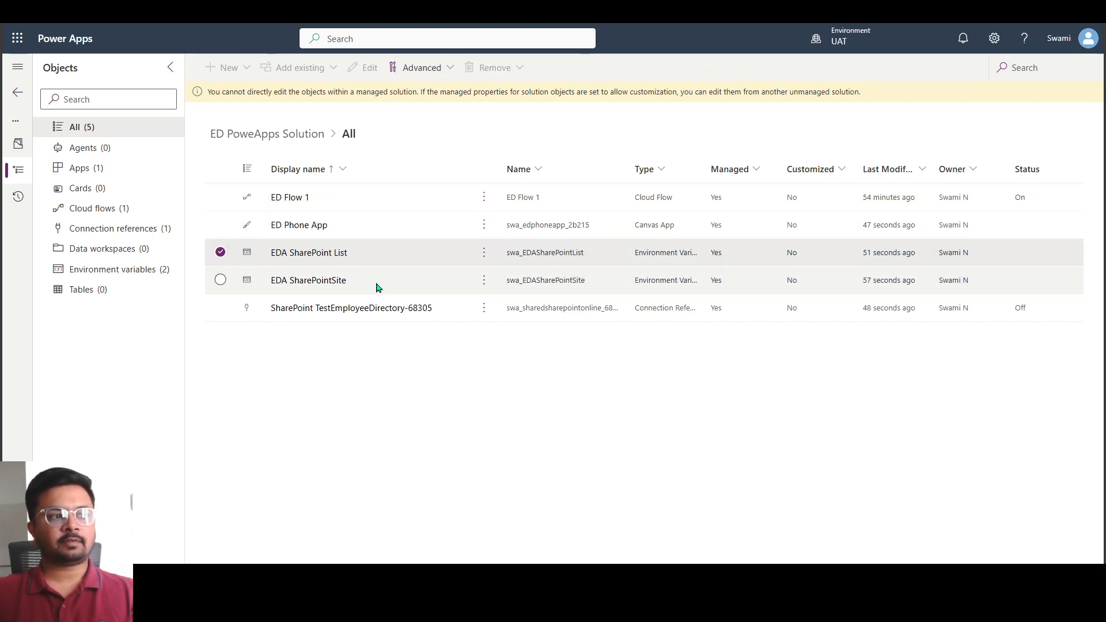
{"action": "left_click", "coordinate": [380, 285]}
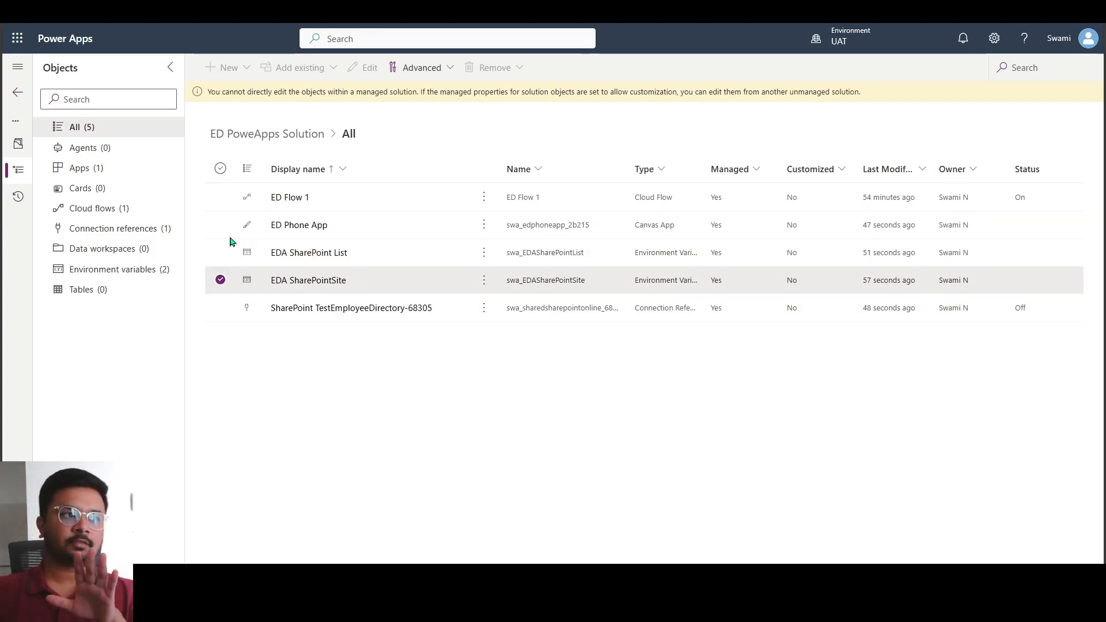
{"action": "left_click", "coordinate": [223, 170]}
{"action": "left_click", "coordinate": [227, 173]}
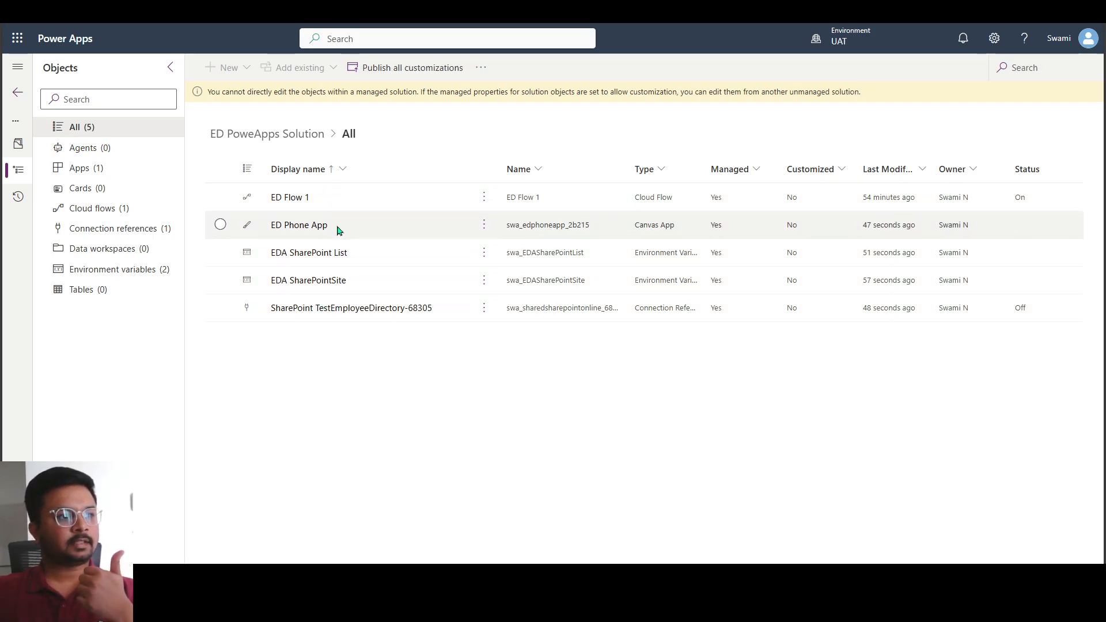
{"action": "left_click", "coordinate": [287, 238]}
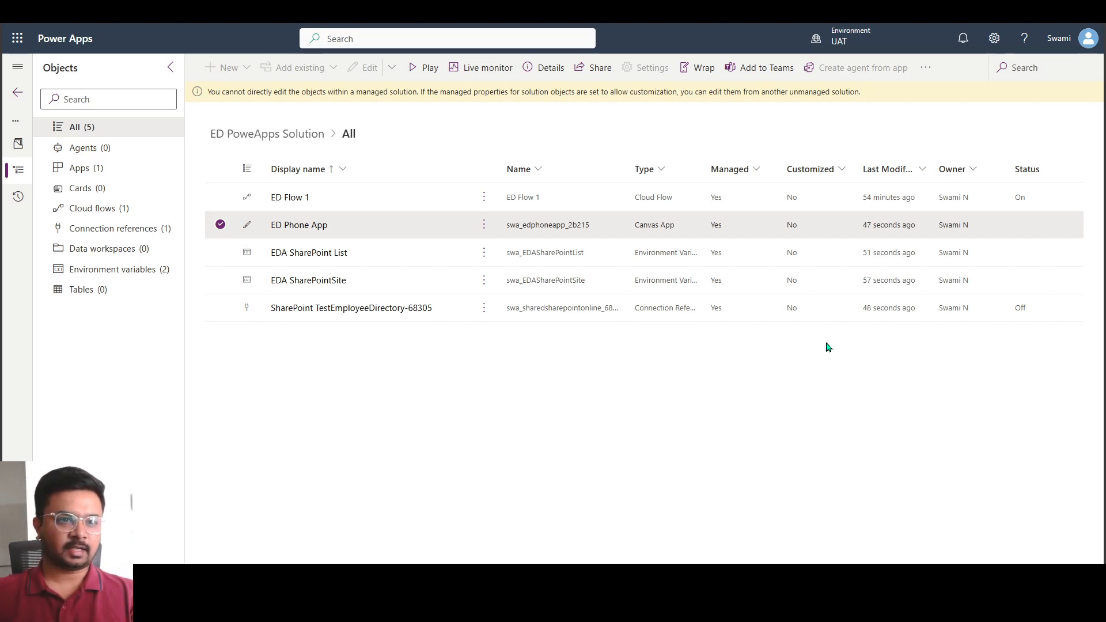
{"action": "left_click", "coordinate": [221, 225]}
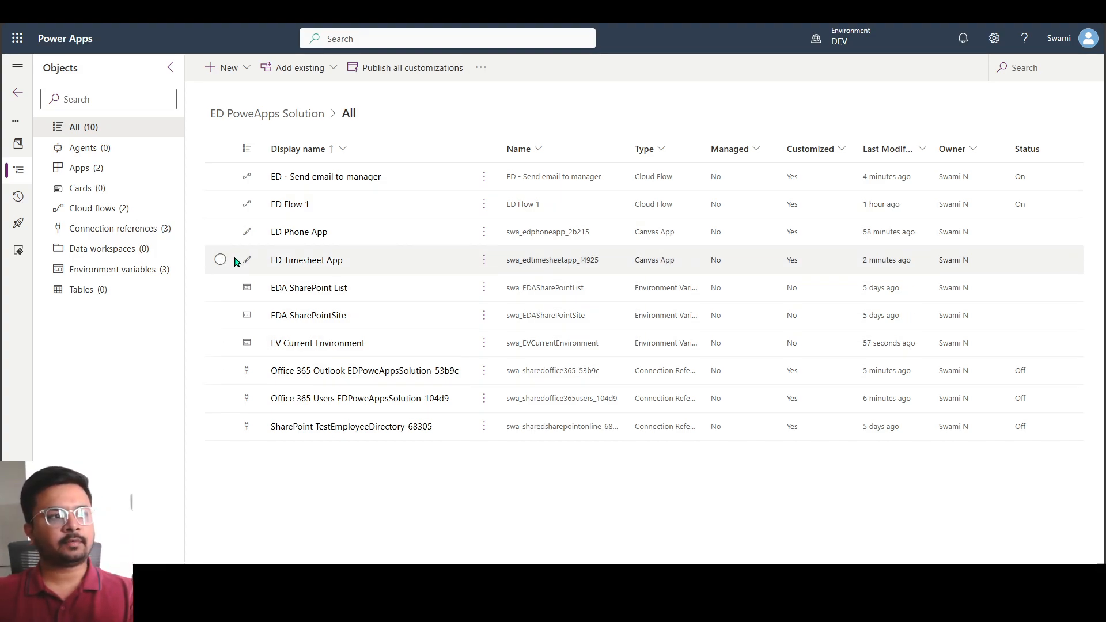
Select the ED Timesheet App, EV Current Environment, the Office 365 Outlook connection reference and the ED - Send email to manager flow in the DEV solution
{"action": "left_click", "coordinate": [257, 268]}
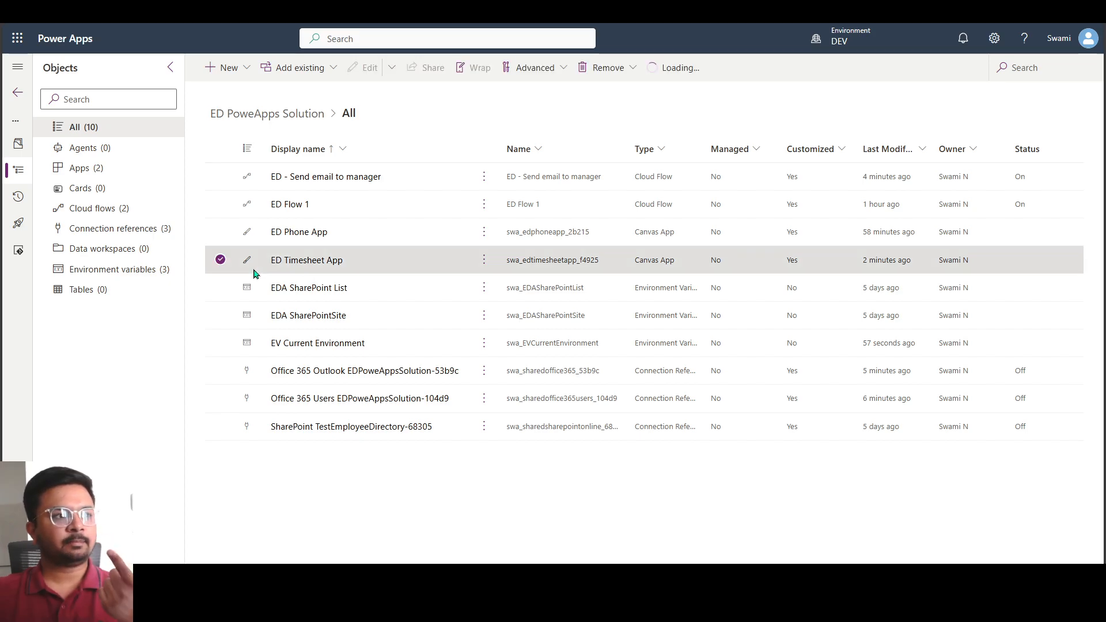
{"action": "left_click", "coordinate": [224, 347]}
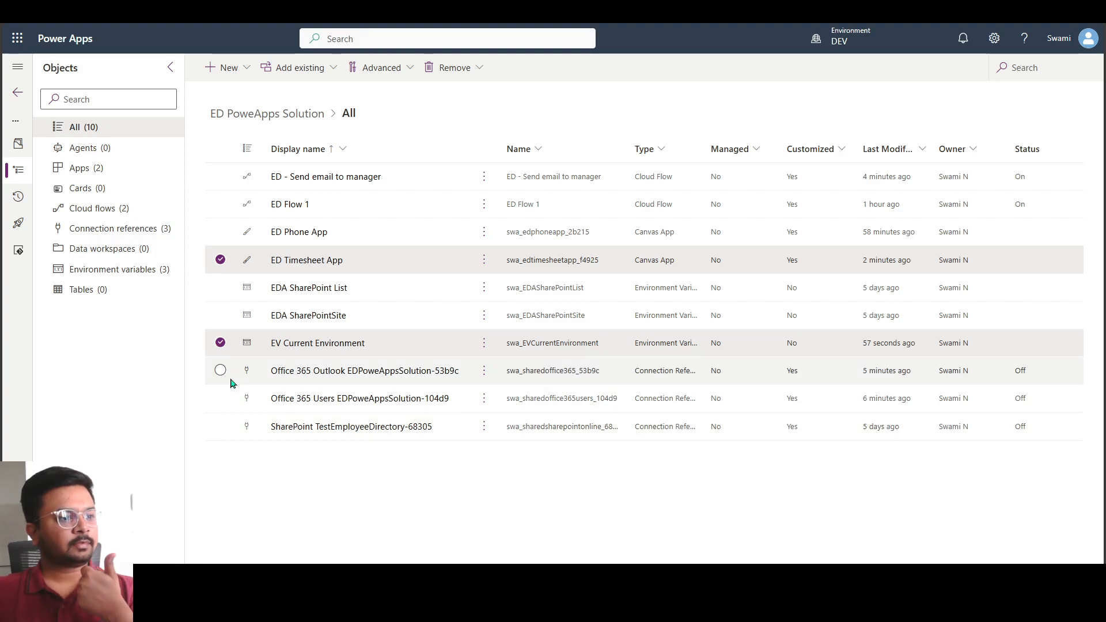
{"action": "left_click", "coordinate": [229, 377]}
{"action": "left_click", "coordinate": [233, 185]}
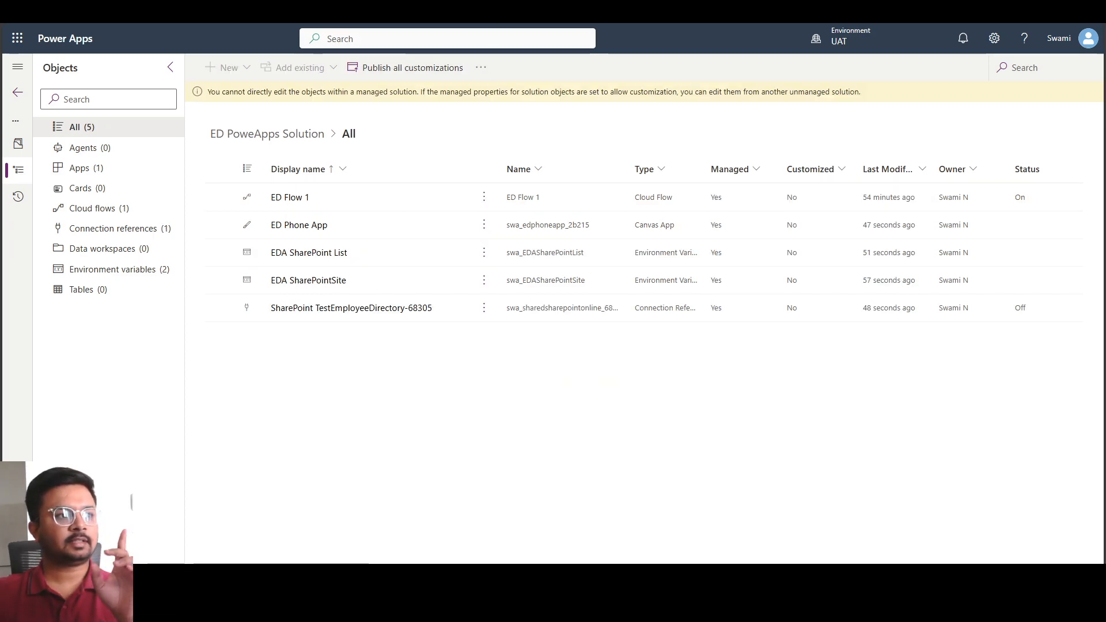
Play the ED Phone App from the UAT solution and return to the DEV solution
{"action": "left_click", "coordinate": [336, 233]}
{"action": "left_click", "coordinate": [427, 69]}
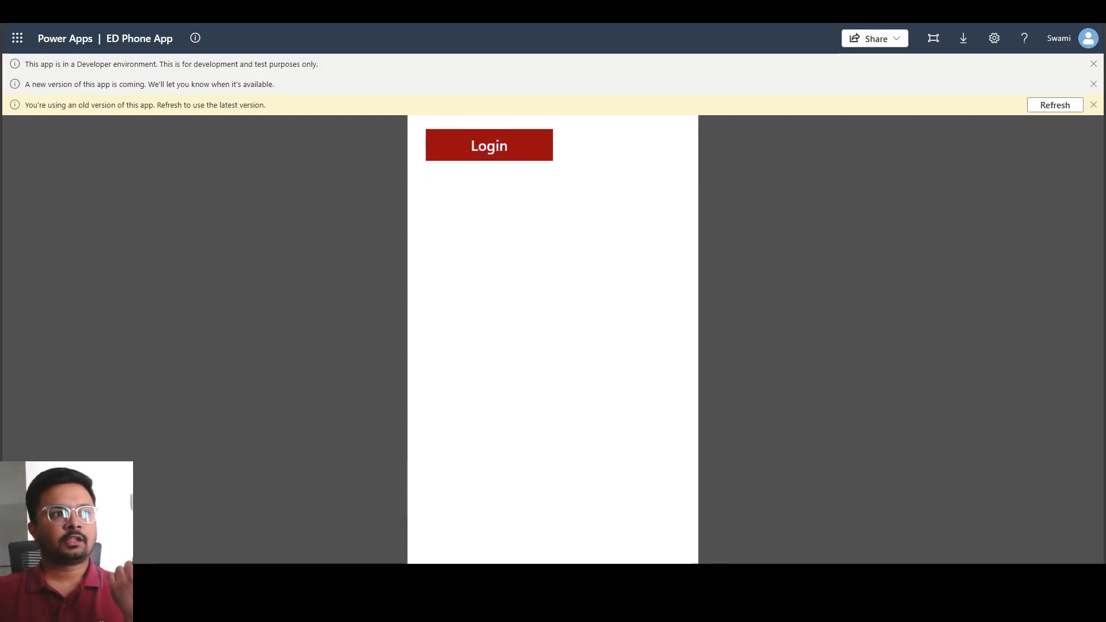
{"action": "key", "text": "ctrl+shift+Tab"}
{"action": "key", "text": "ctrl+shift+Tab"}
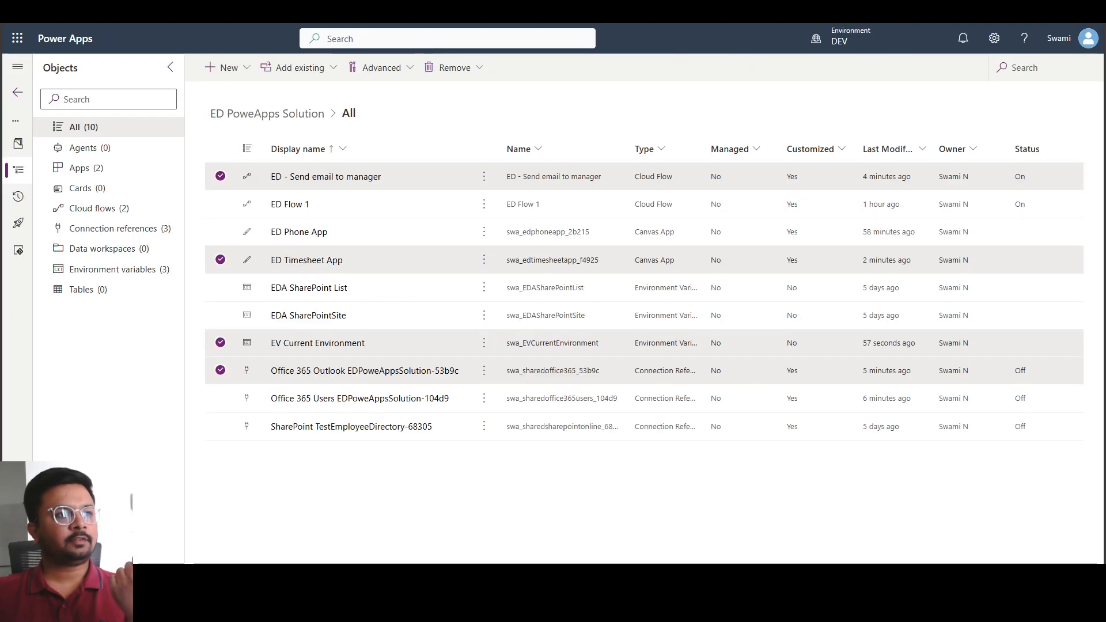
Clear the selection of all objects in the DEV solution
{"action": "left_click", "coordinate": [221, 176]}
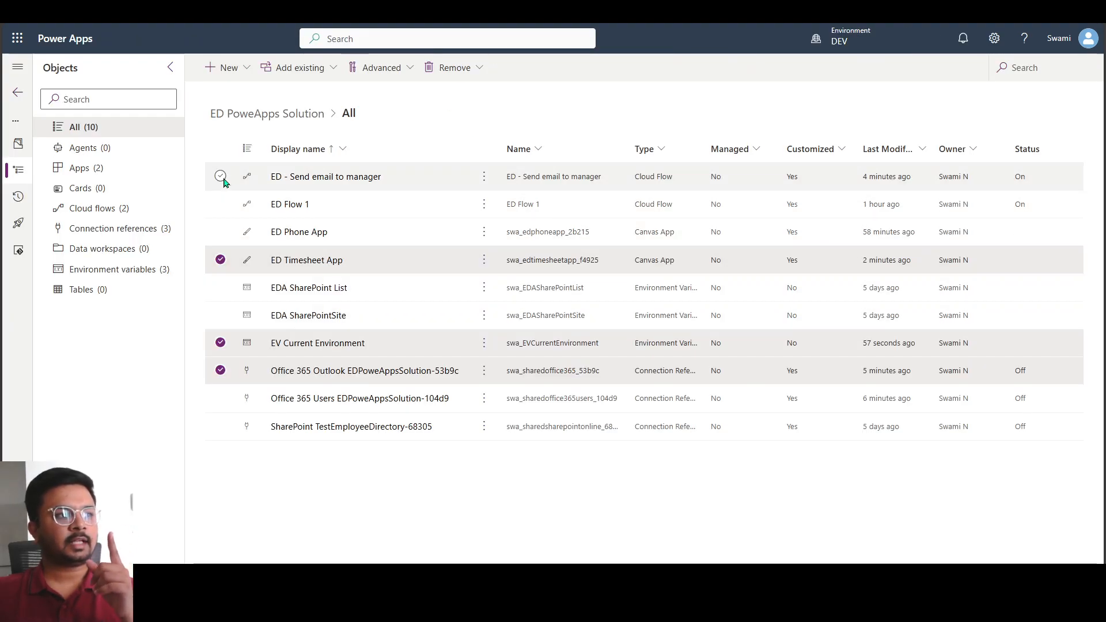
{"action": "left_click", "coordinate": [220, 260]}
{"action": "left_click", "coordinate": [221, 343]}
{"action": "left_click", "coordinate": [221, 370]}
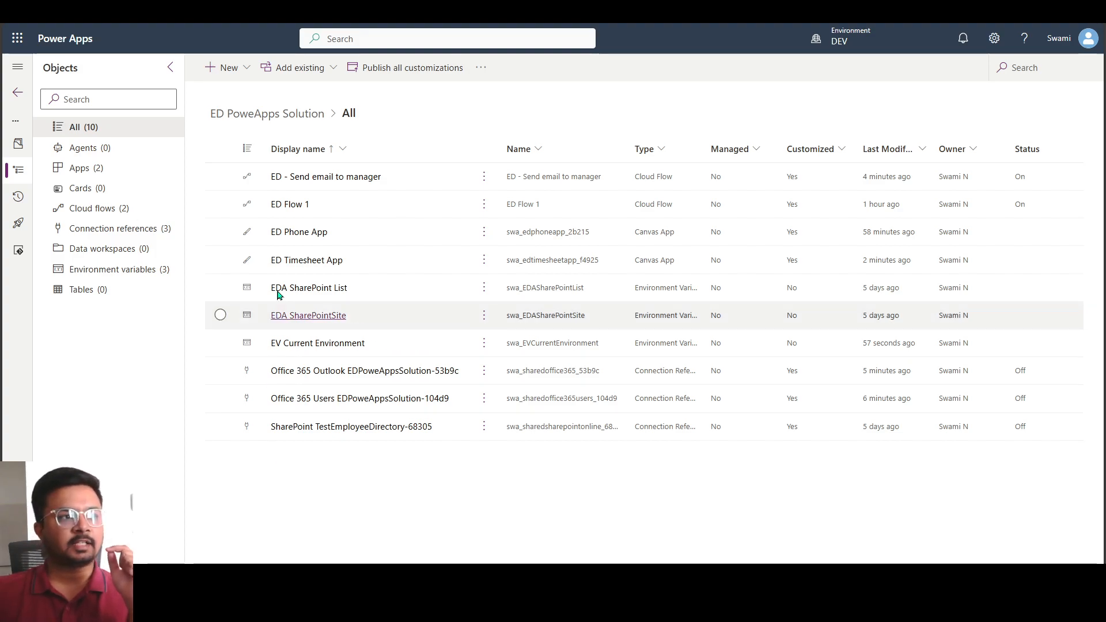
{"action": "left_click", "coordinate": [402, 181]}
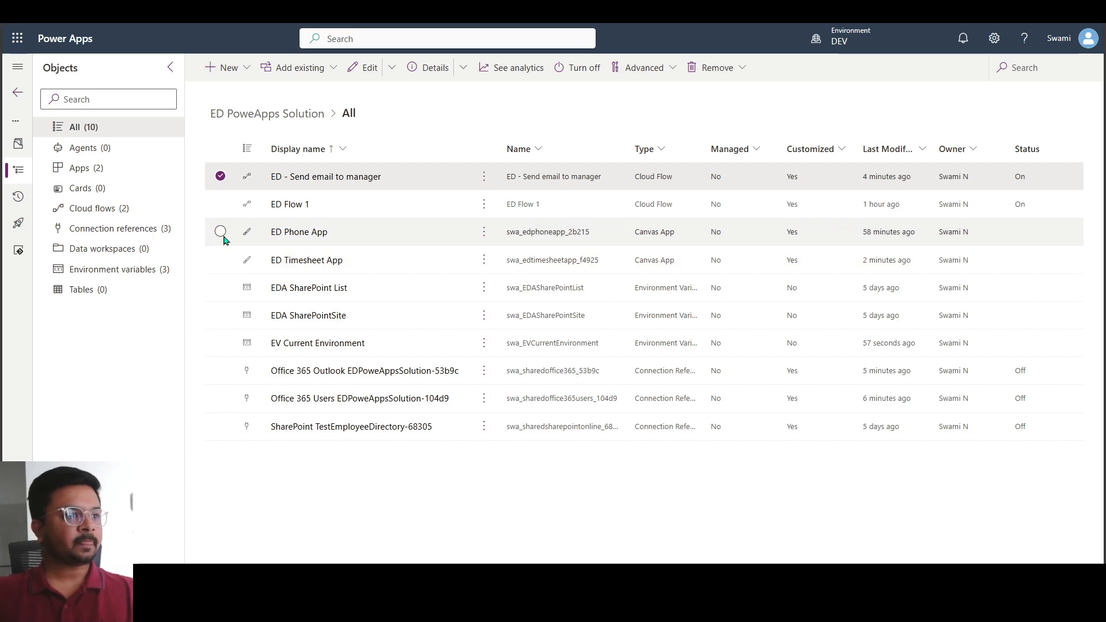
{"action": "left_click", "coordinate": [222, 181]}
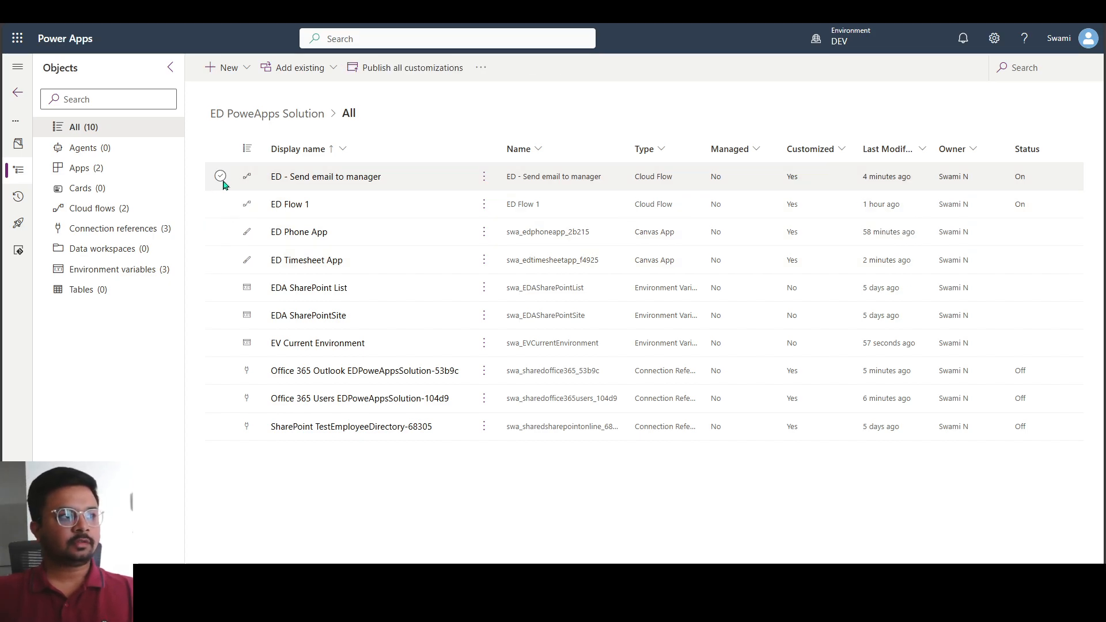
Return to the DEV solutions list and start cloning a patch of the ED PoweApps Solution
{"action": "left_click", "coordinate": [18, 143]}
{"action": "left_click", "coordinate": [18, 93]}
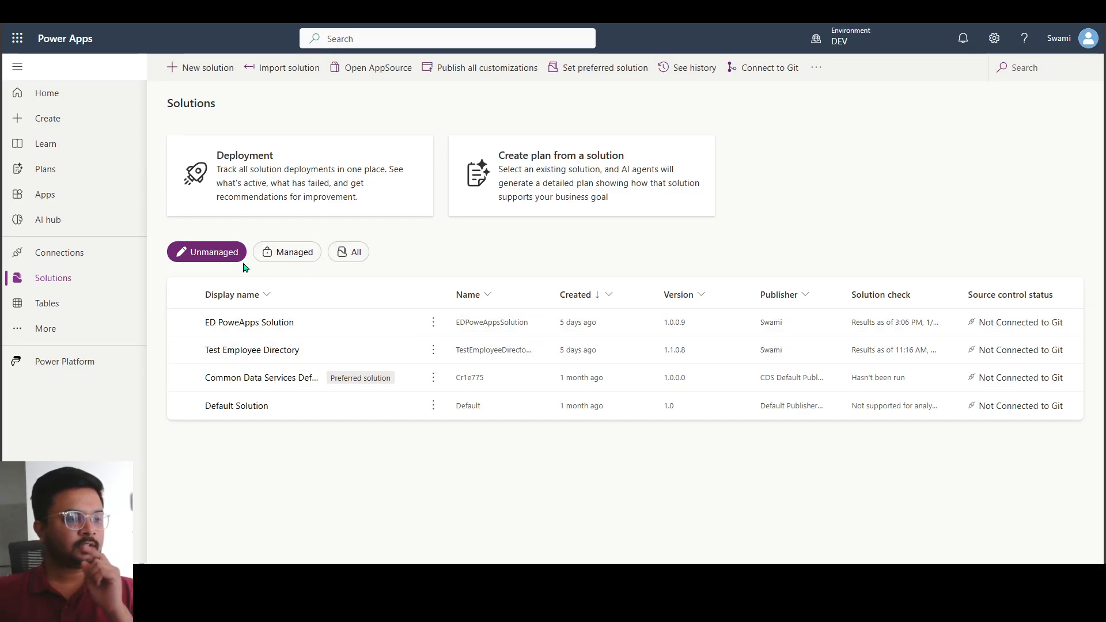
{"action": "mouse_move", "coordinate": [850, 45]}
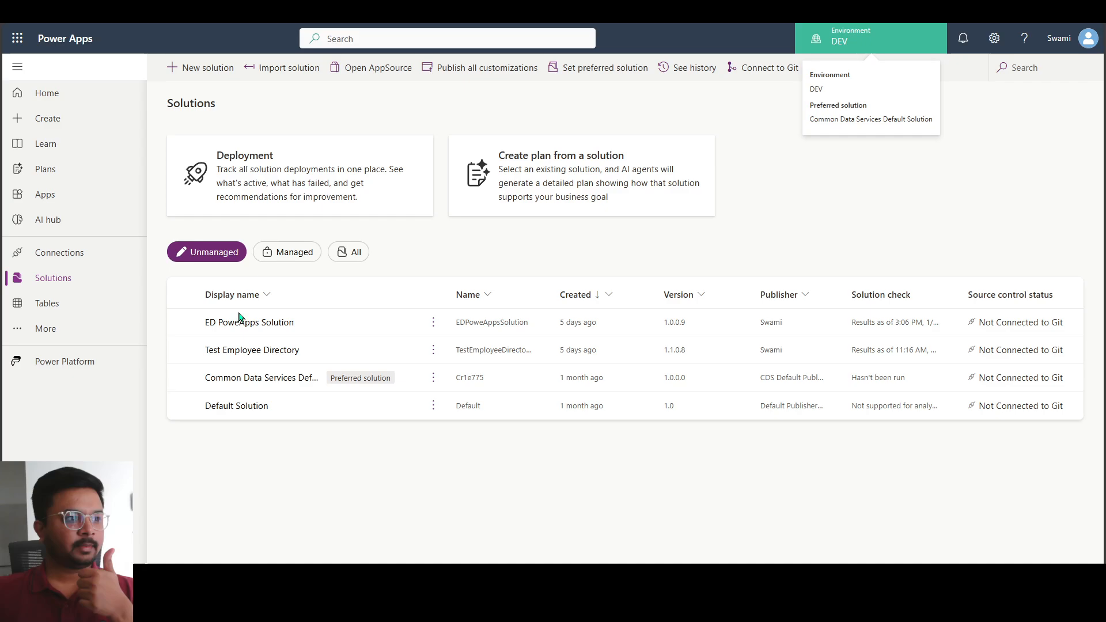
{"action": "left_click", "coordinate": [348, 333]}
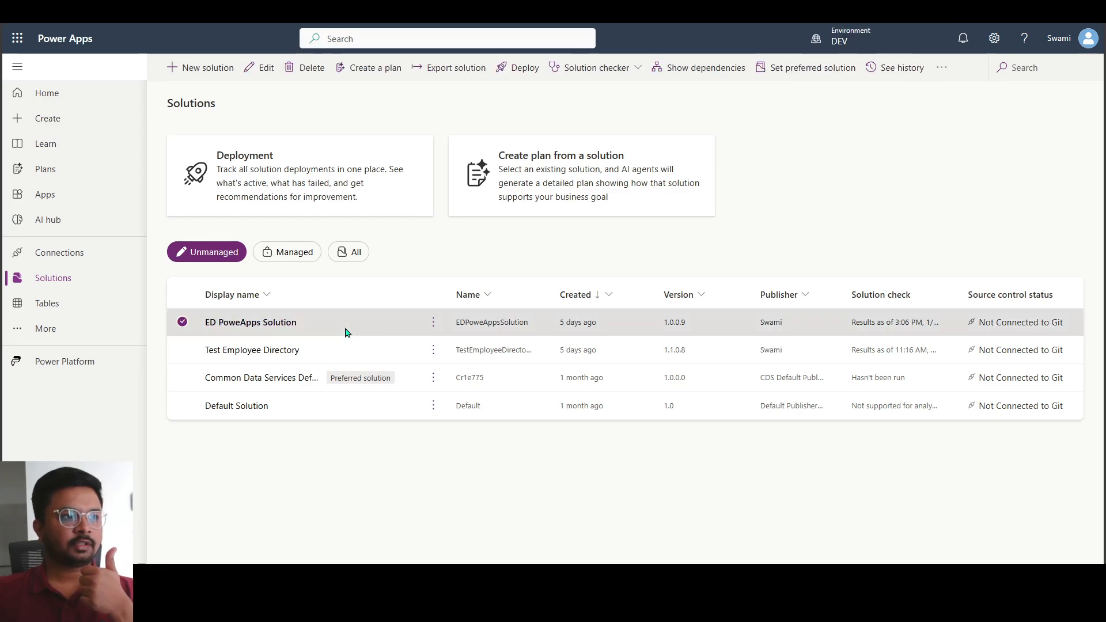
{"action": "left_click", "coordinate": [433, 322]}
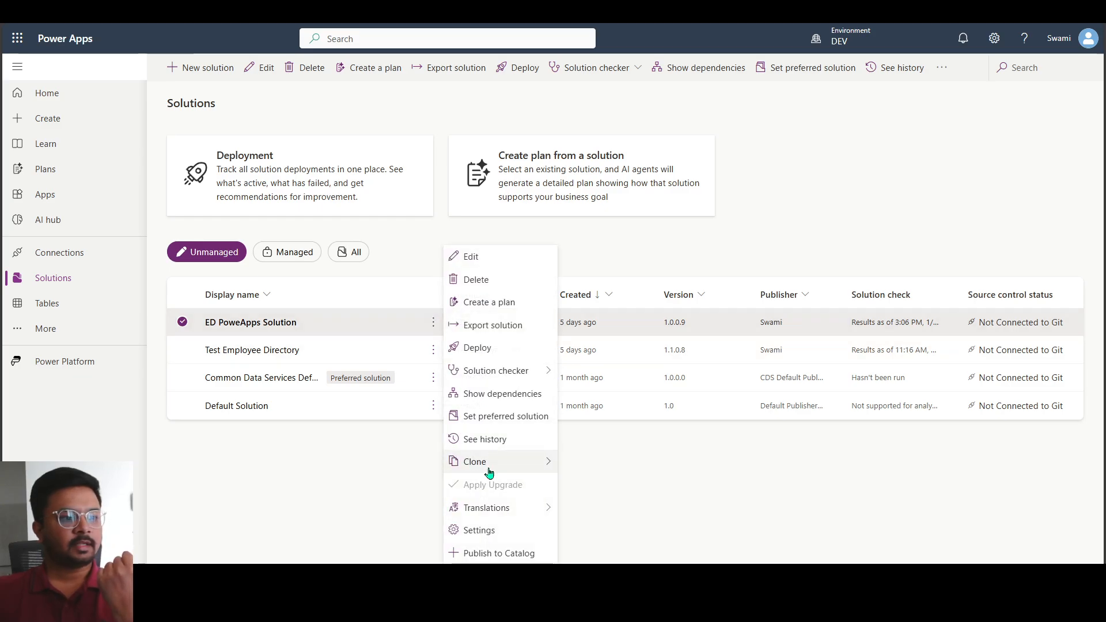
{"action": "mouse_move", "coordinate": [486, 464]}
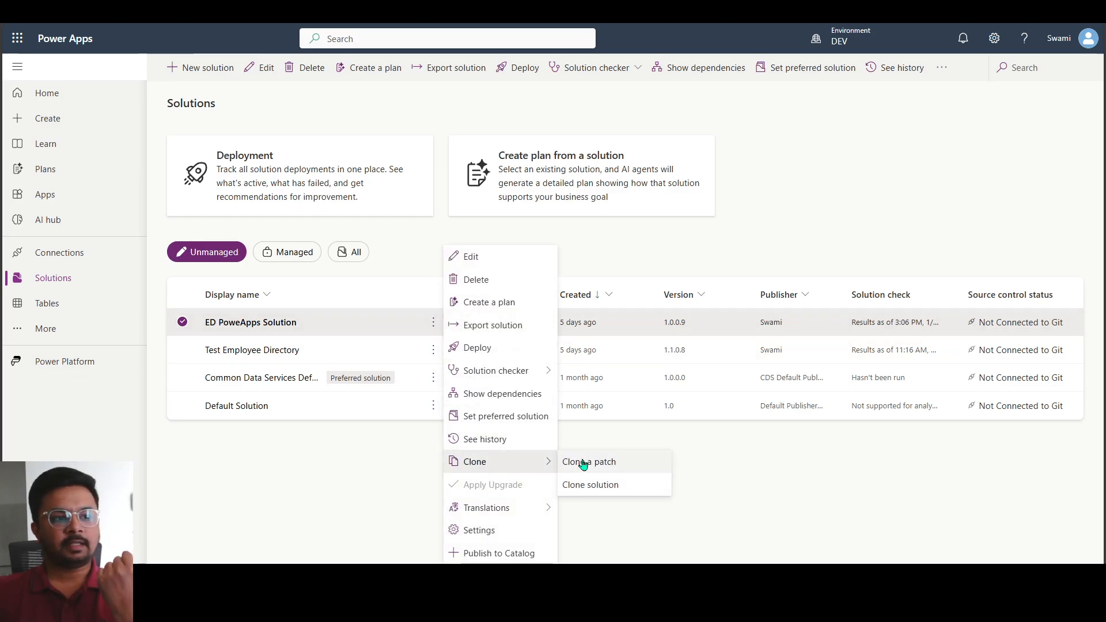
{"action": "left_click", "coordinate": [640, 465]}
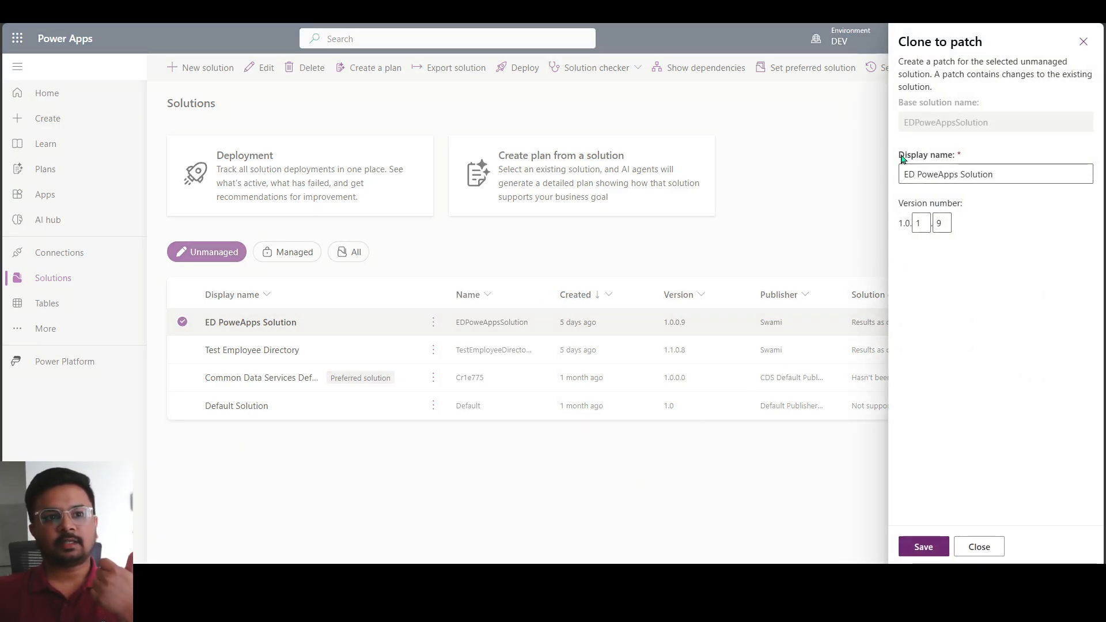
Set the patch's display name to "ED PoweApps Solution - Patched Solution"
{"action": "left_click_drag", "start_coordinate": [900, 155], "coordinate": [978, 153]}
{"action": "left_click", "coordinate": [1013, 174]}
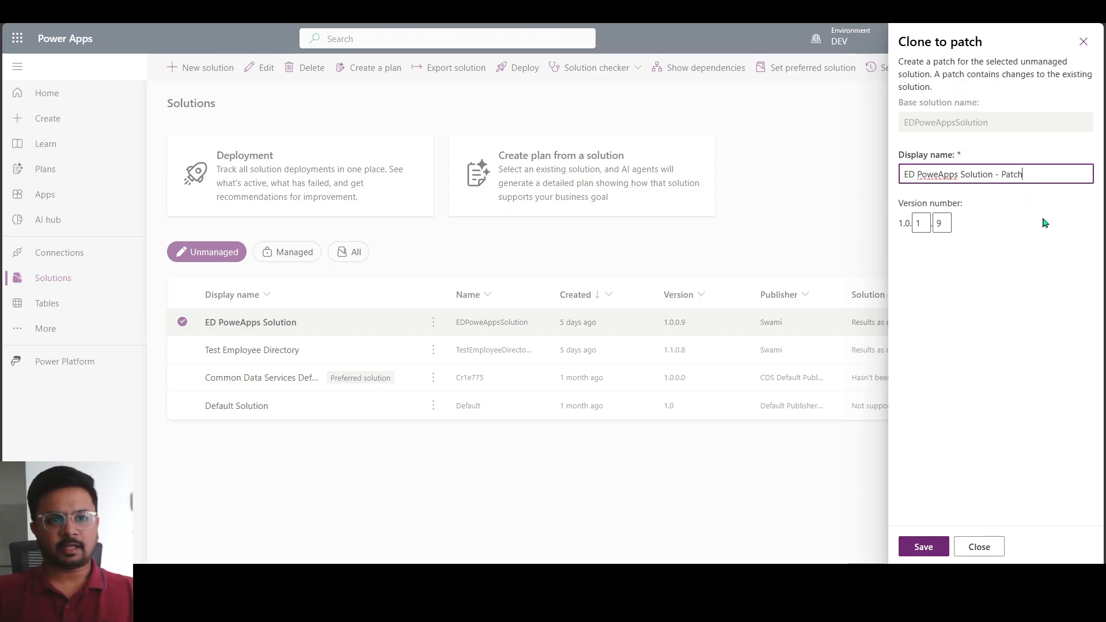
{"action": "type", "text": "- Patched Solu"}
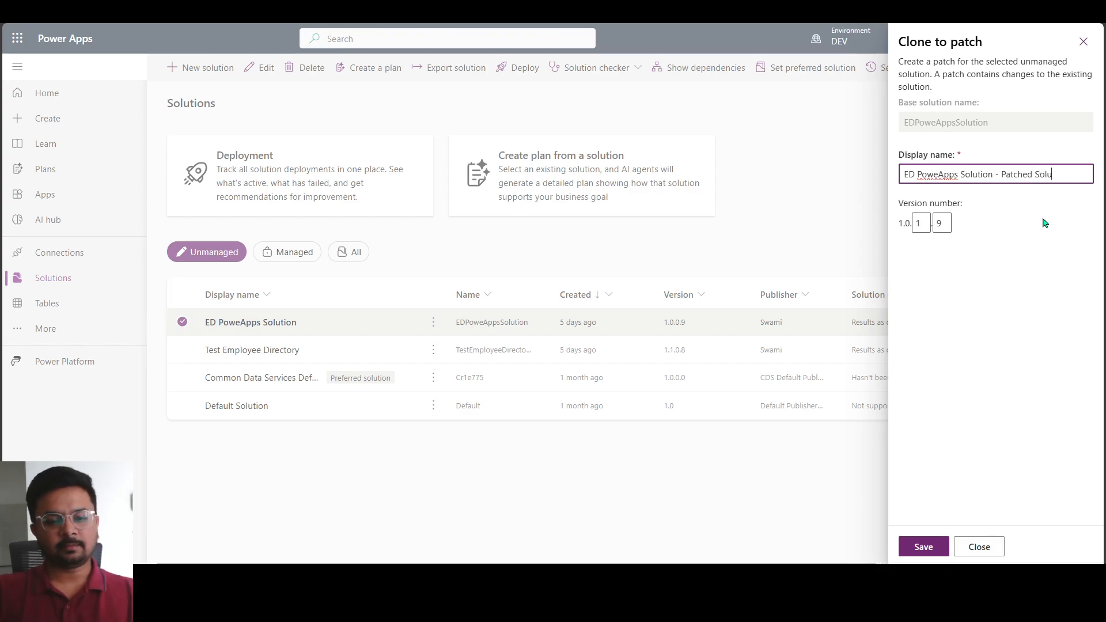
{"action": "type", "text": "tion"}
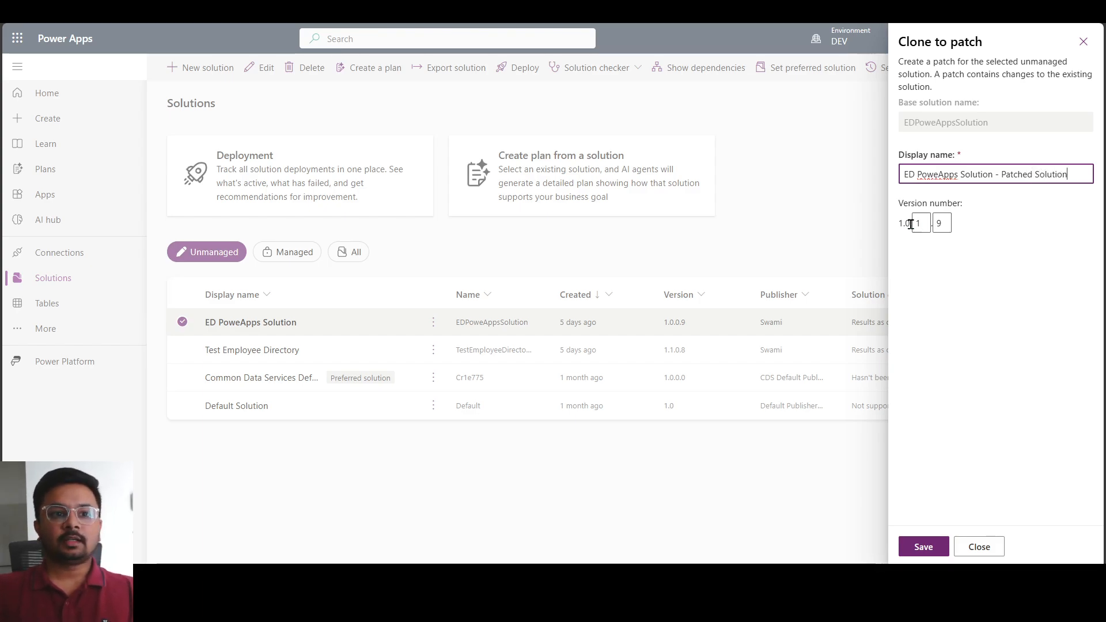
Set the patch's version number to 1.0.1.10 and save the patch
{"action": "left_click_drag", "start_coordinate": [902, 224], "coordinate": [909, 224]}
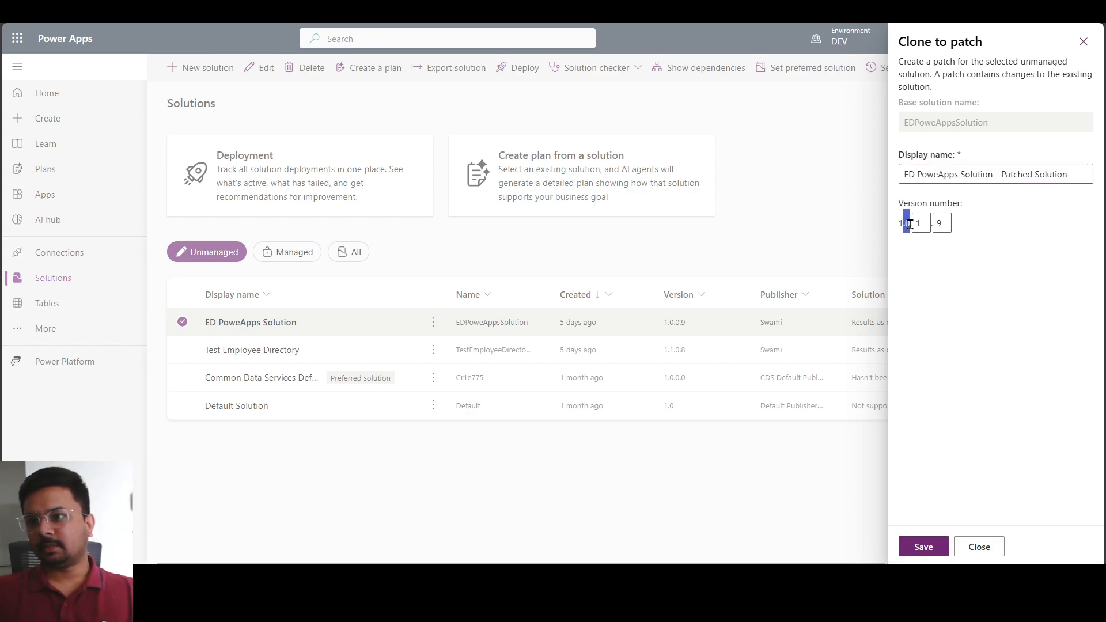
{"action": "left_click", "coordinate": [918, 274]}
{"action": "left_click_drag", "start_coordinate": [898, 224], "coordinate": [904, 227]}
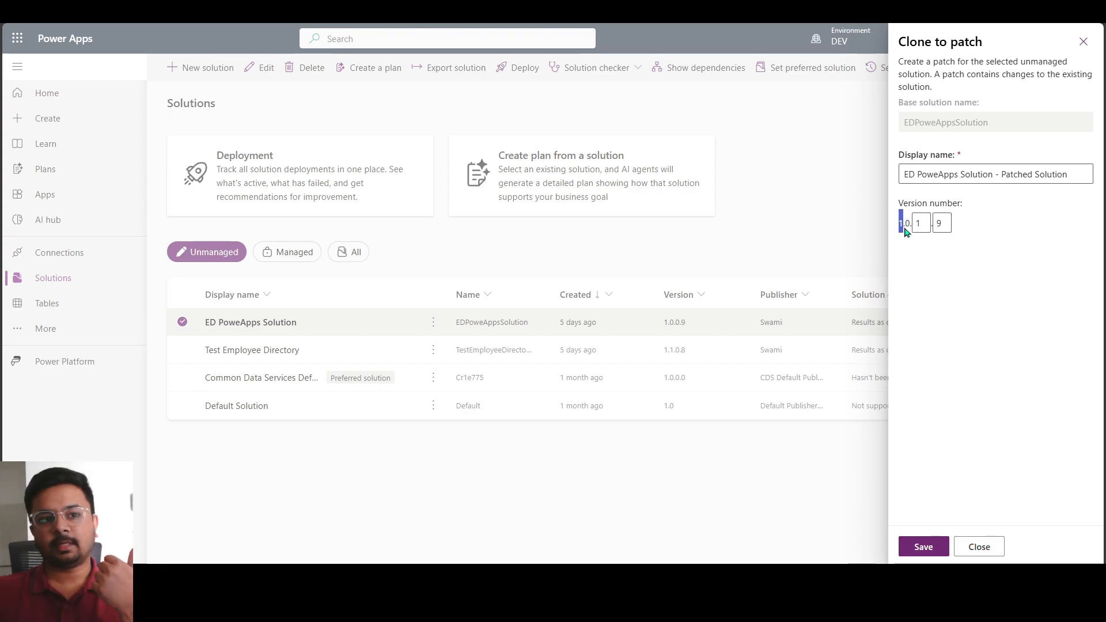
{"action": "left_click", "coordinate": [934, 249]}
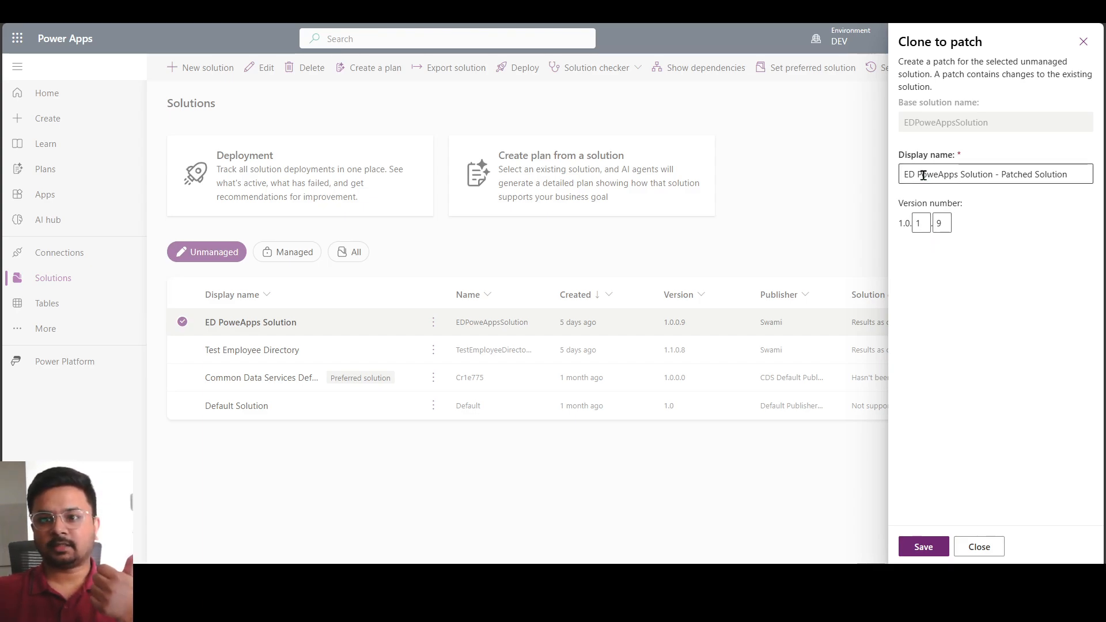
{"action": "left_click", "coordinate": [919, 225]}
{"action": "type", "text": "1"}
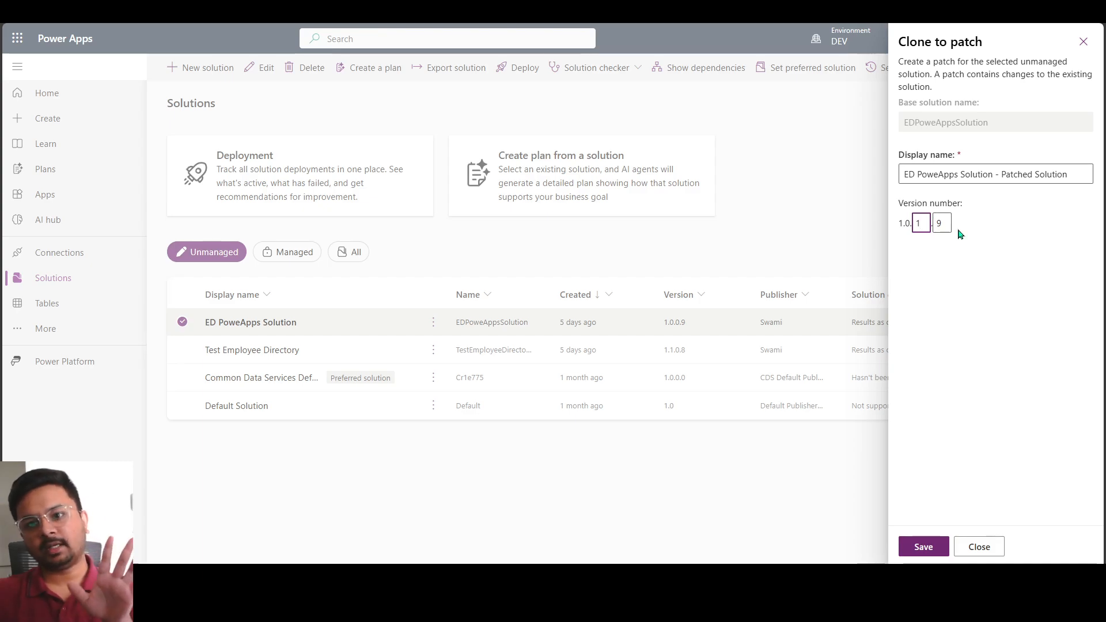
{"action": "double_click", "coordinate": [945, 223]}
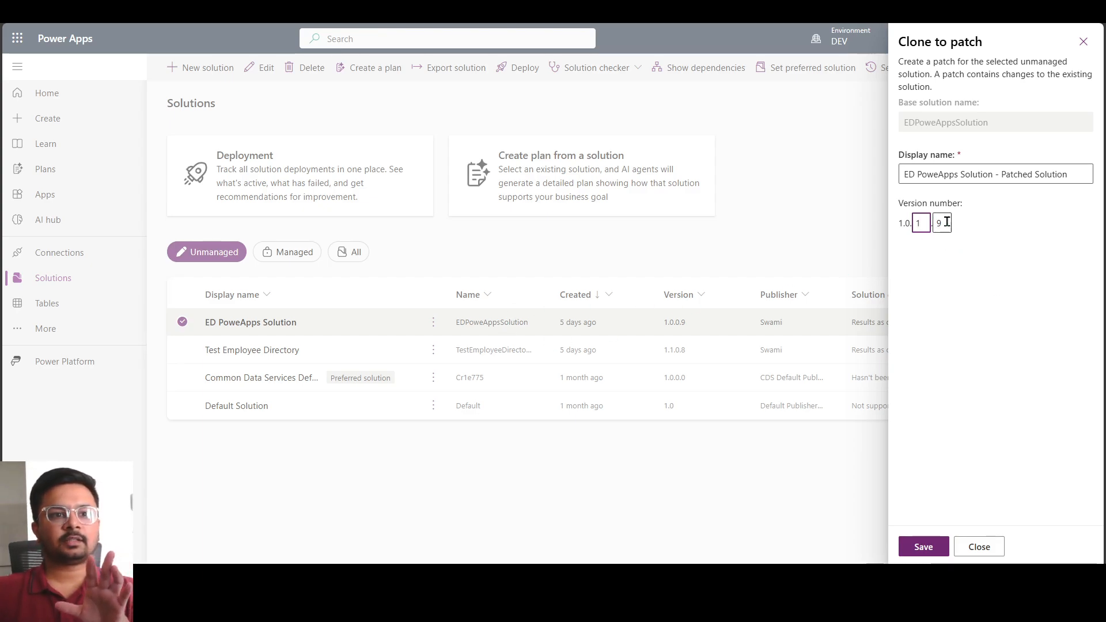
{"action": "type", "text": "100"}
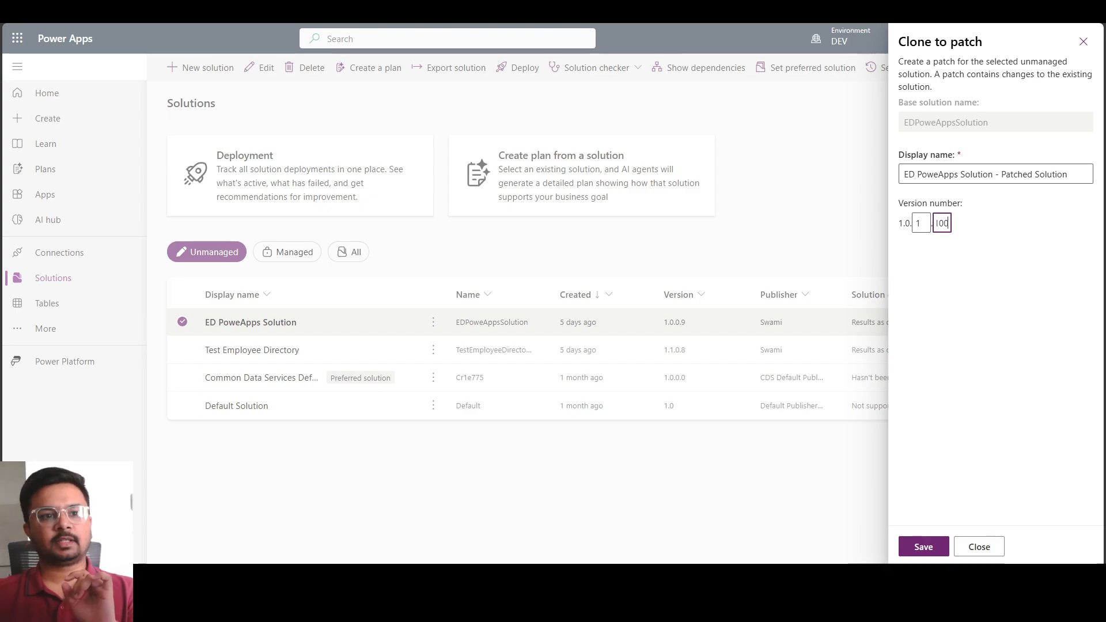
{"action": "key", "text": "BackSpace"}
{"action": "left_click", "coordinate": [1019, 440]}
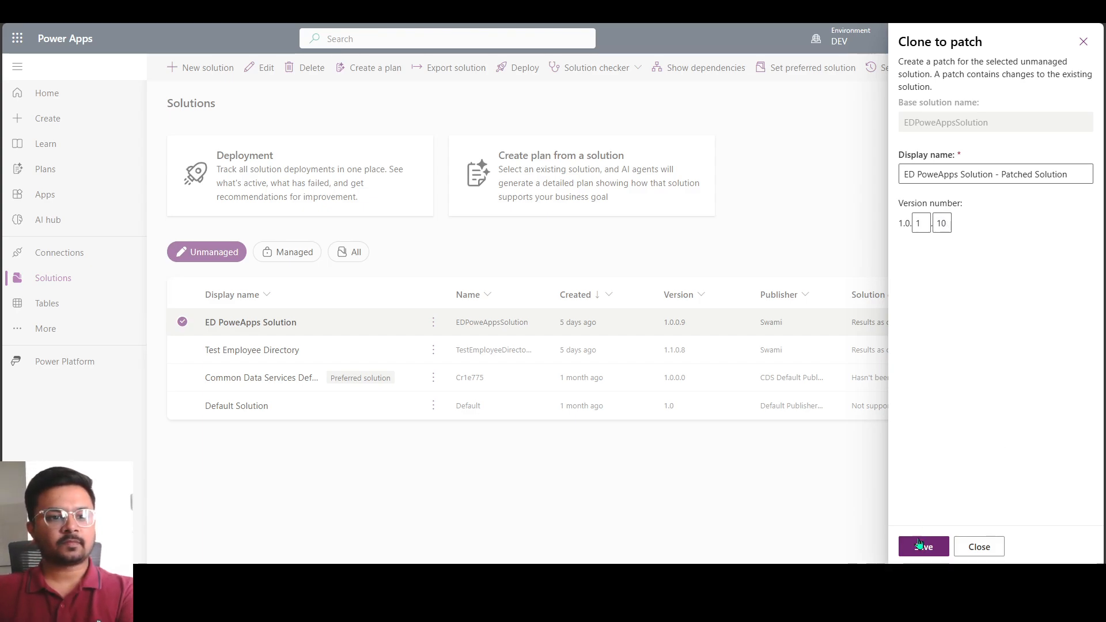
{"action": "left_click", "coordinate": [921, 554]}
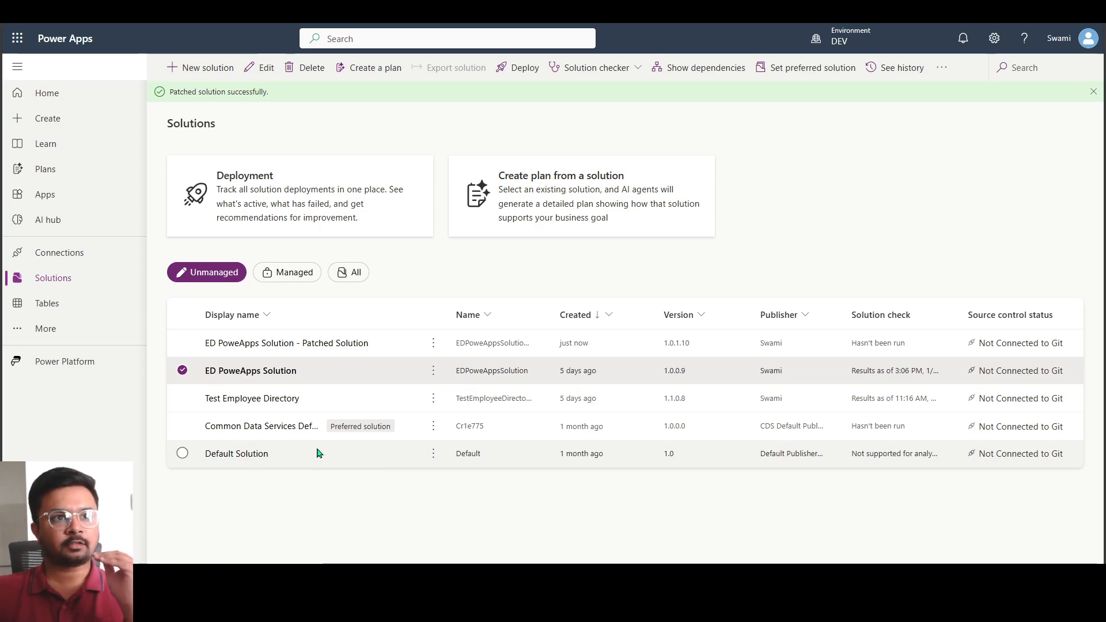
Deselect the base solution and open the ED PoweApps Solution - Patched Solution to check its objects
{"action": "mouse_move", "coordinate": [859, 42]}
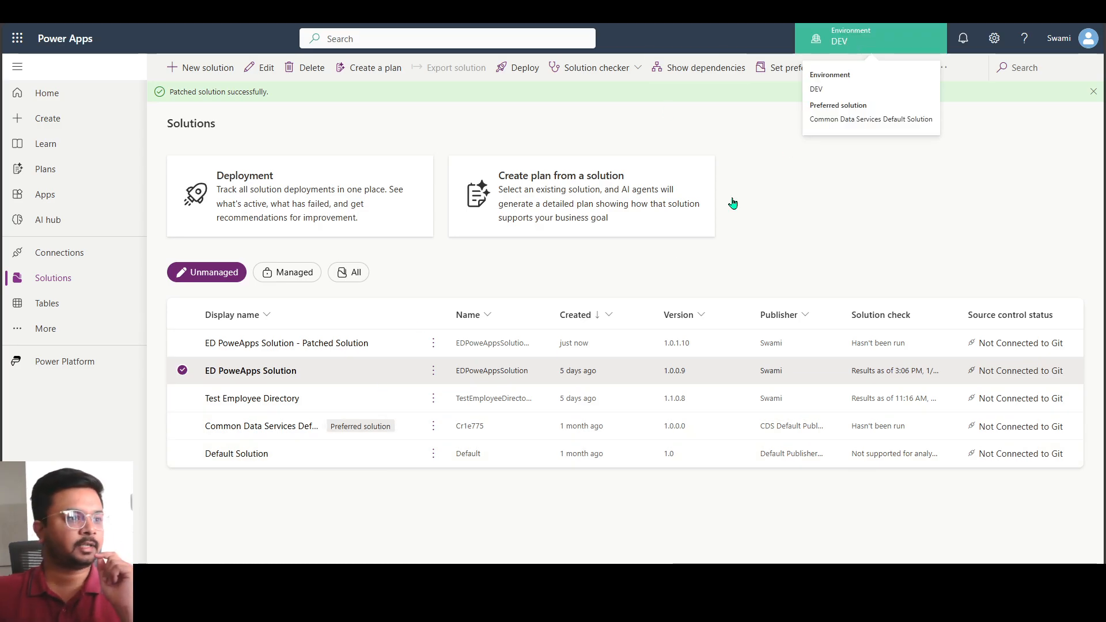
{"action": "left_click", "coordinate": [182, 371]}
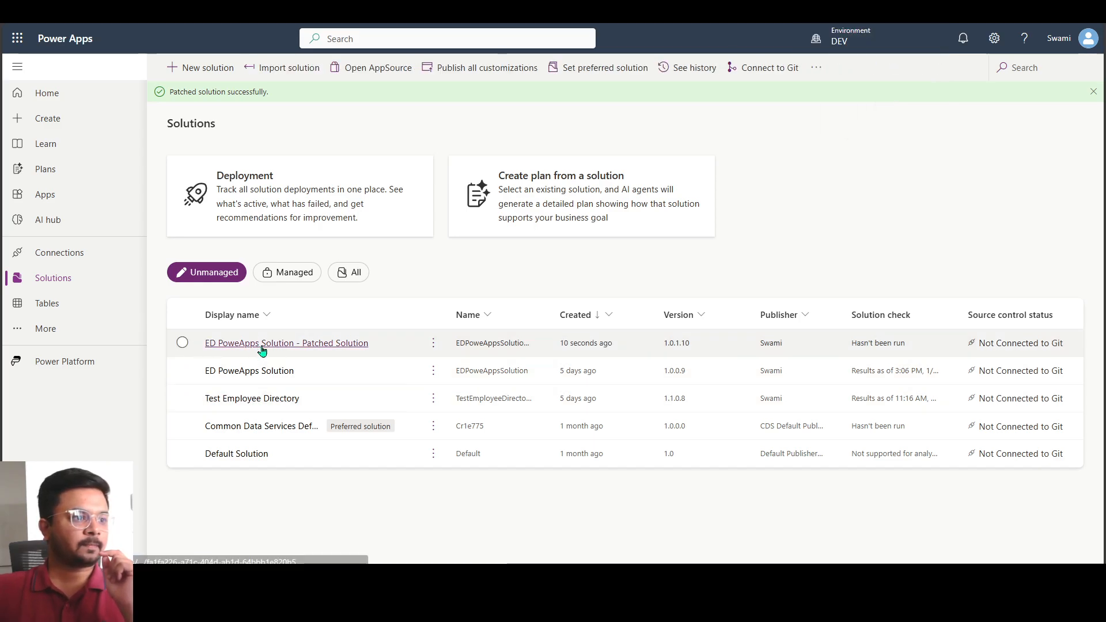
{"action": "left_click", "coordinate": [261, 347]}
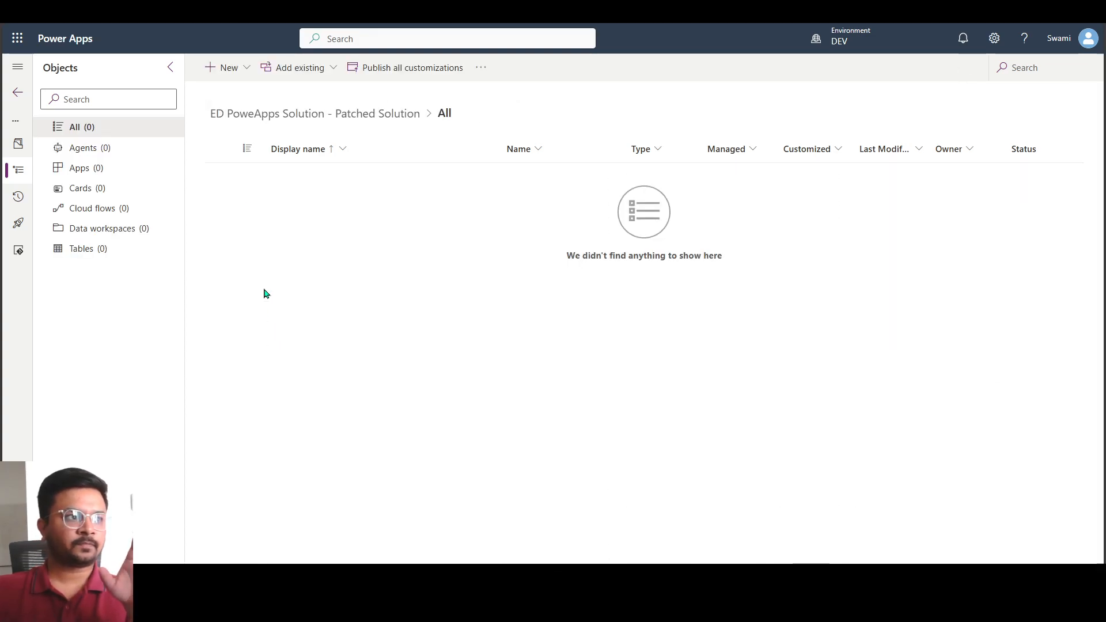
{"action": "left_click_drag", "start_coordinate": [565, 262], "coordinate": [761, 267]}
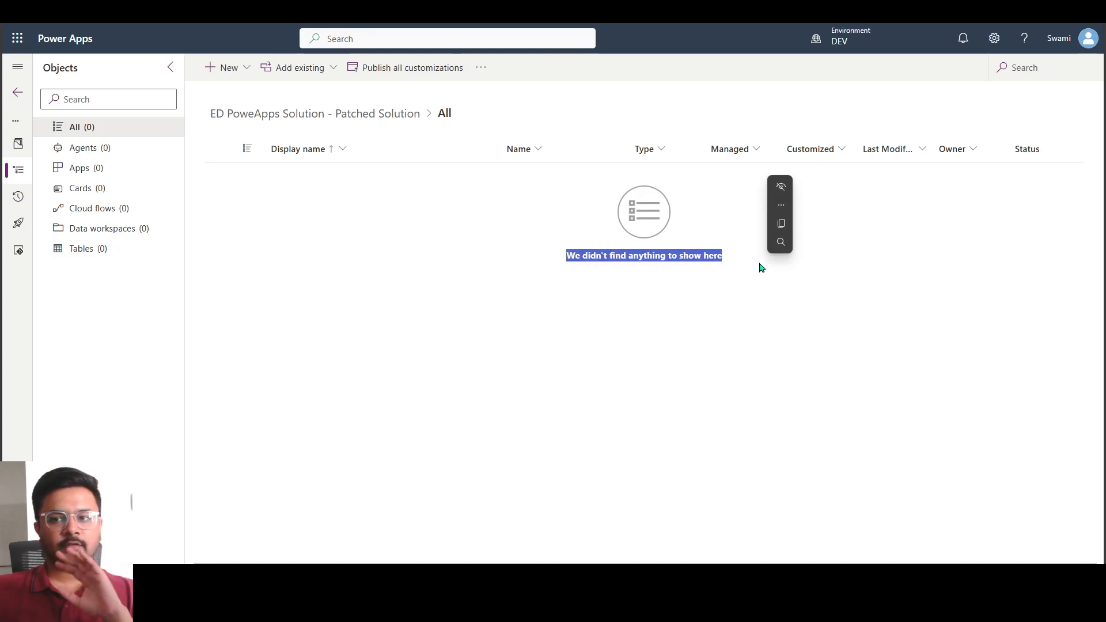
Return to the solutions list and compare the patched solution's entry with the base ED PoweApps Solution
{"action": "left_click", "coordinate": [419, 309]}
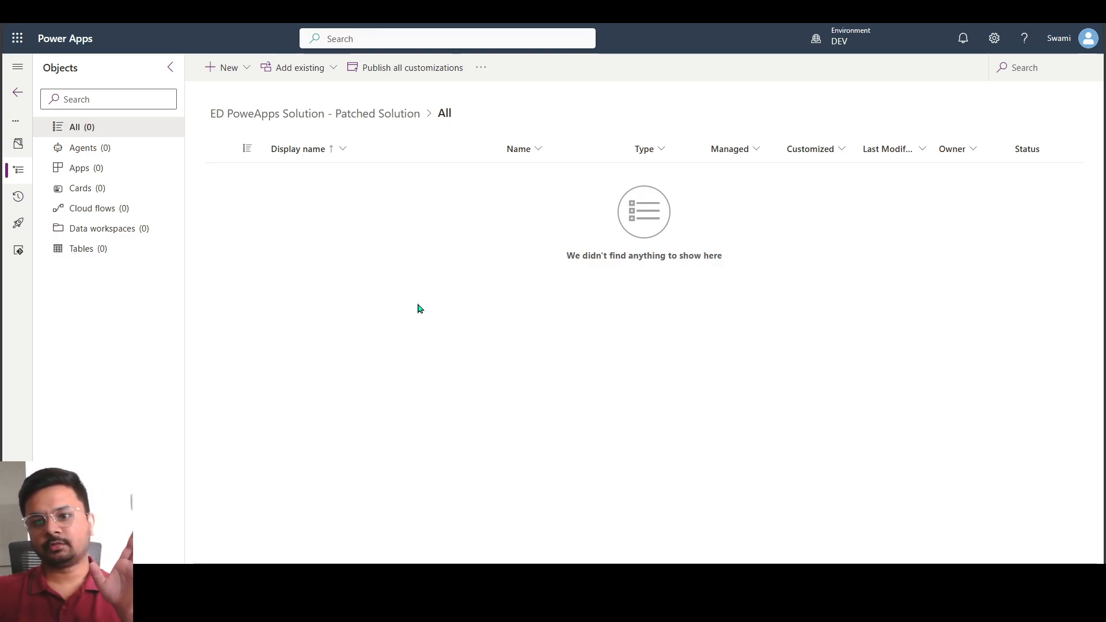
{"action": "left_click", "coordinate": [22, 76]}
{"action": "left_click", "coordinate": [44, 92]}
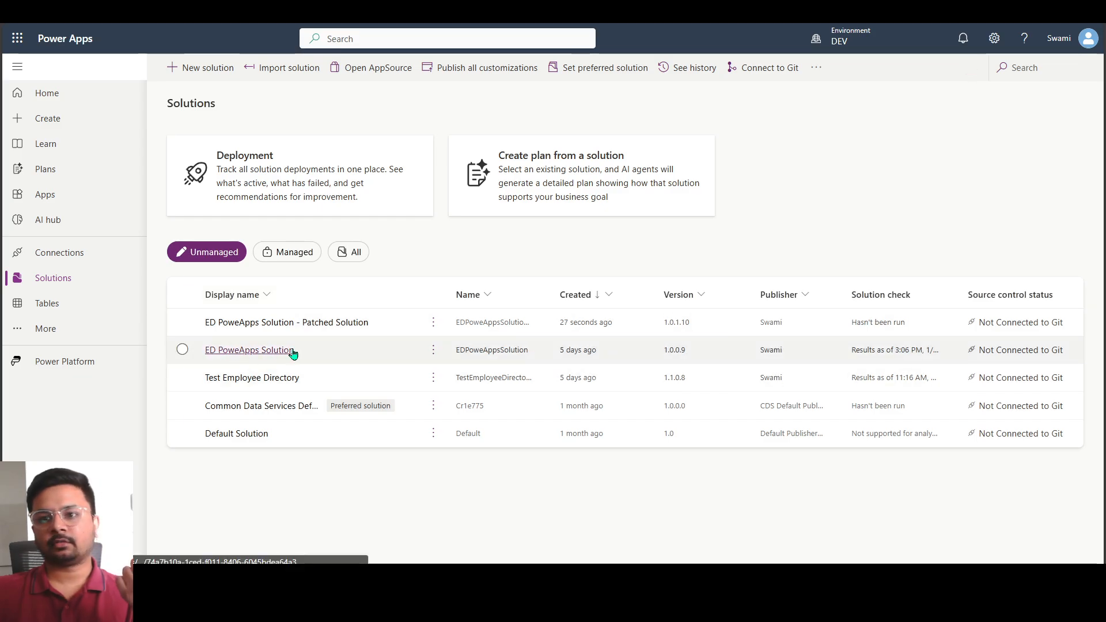
{"action": "left_click", "coordinate": [314, 333]}
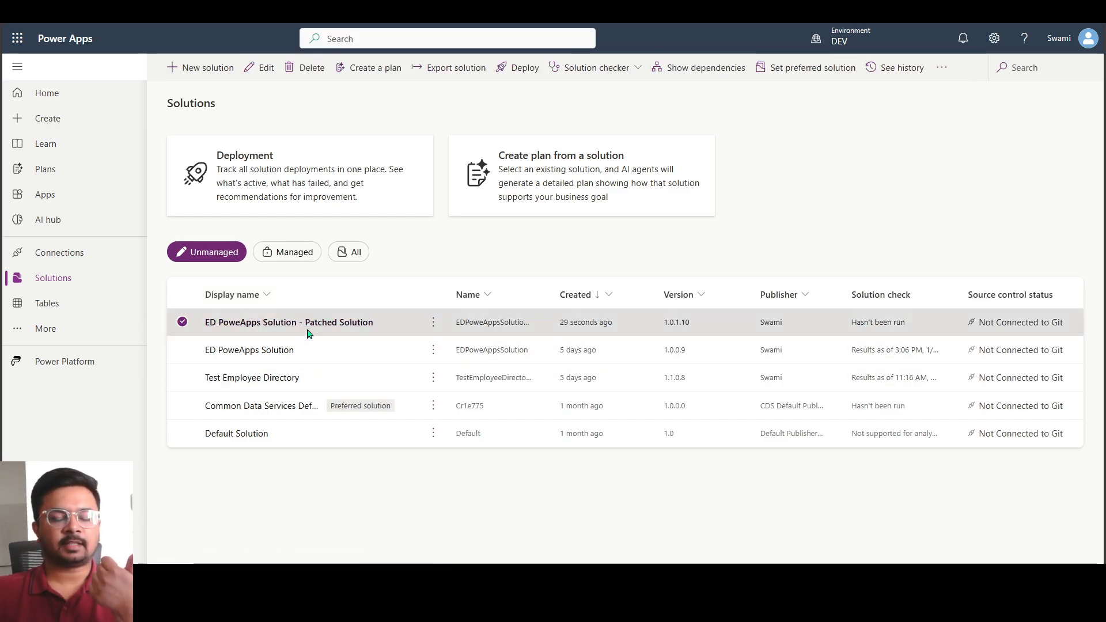
{"action": "left_click", "coordinate": [319, 362]}
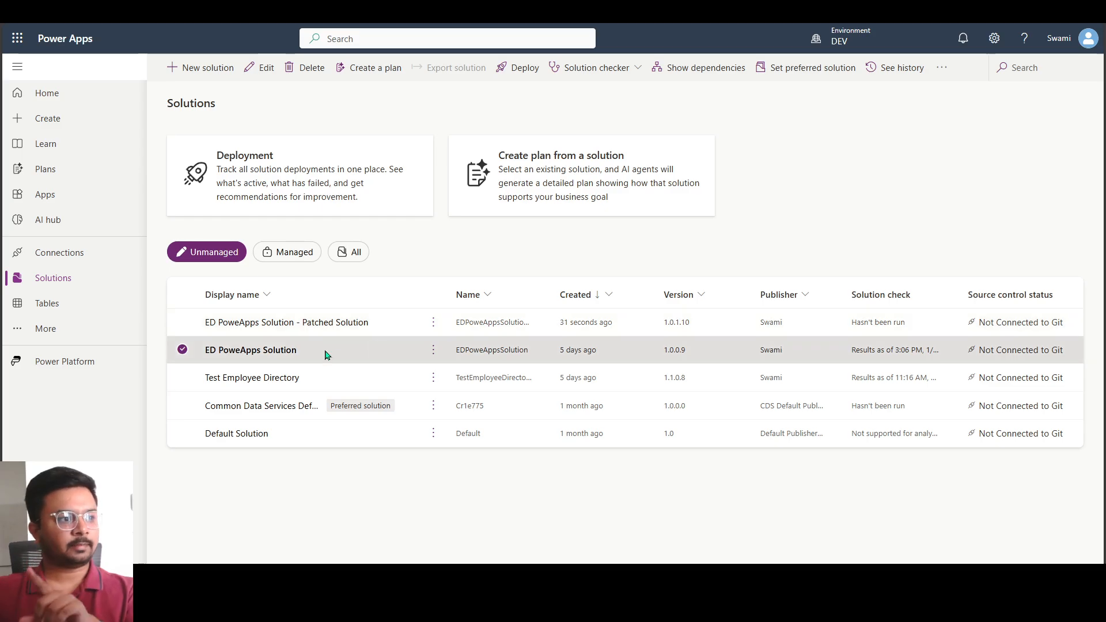
{"action": "left_click", "coordinate": [371, 330]}
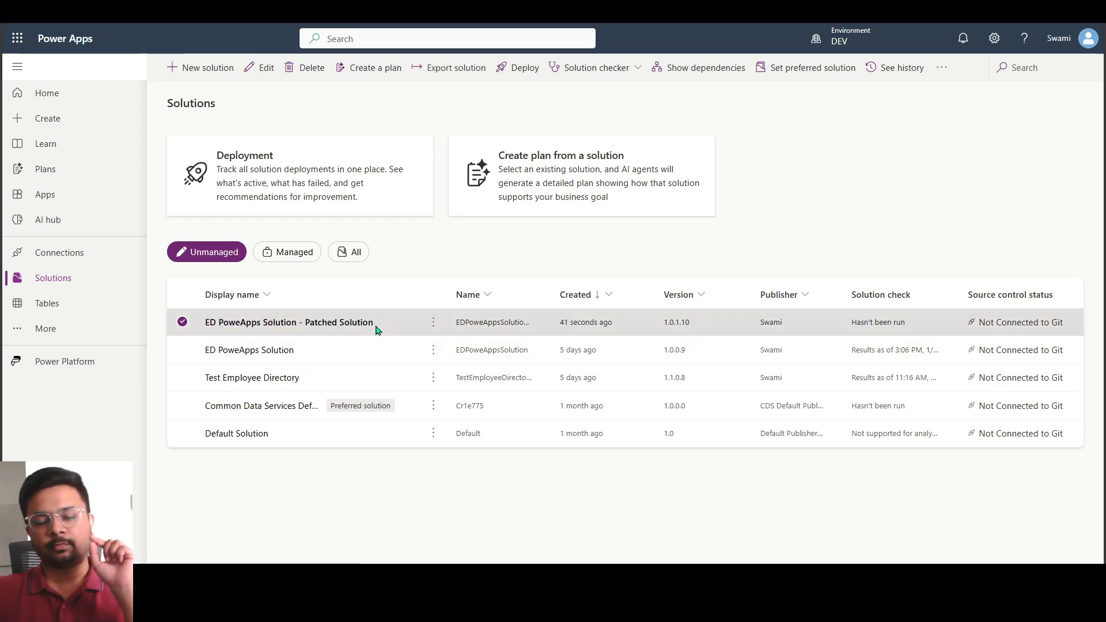
Open the base ED PoweApps Solution and check whether its objects, such as ED Flow 1 and ED Phone App, can be edited
{"action": "left_click", "coordinate": [234, 358]}
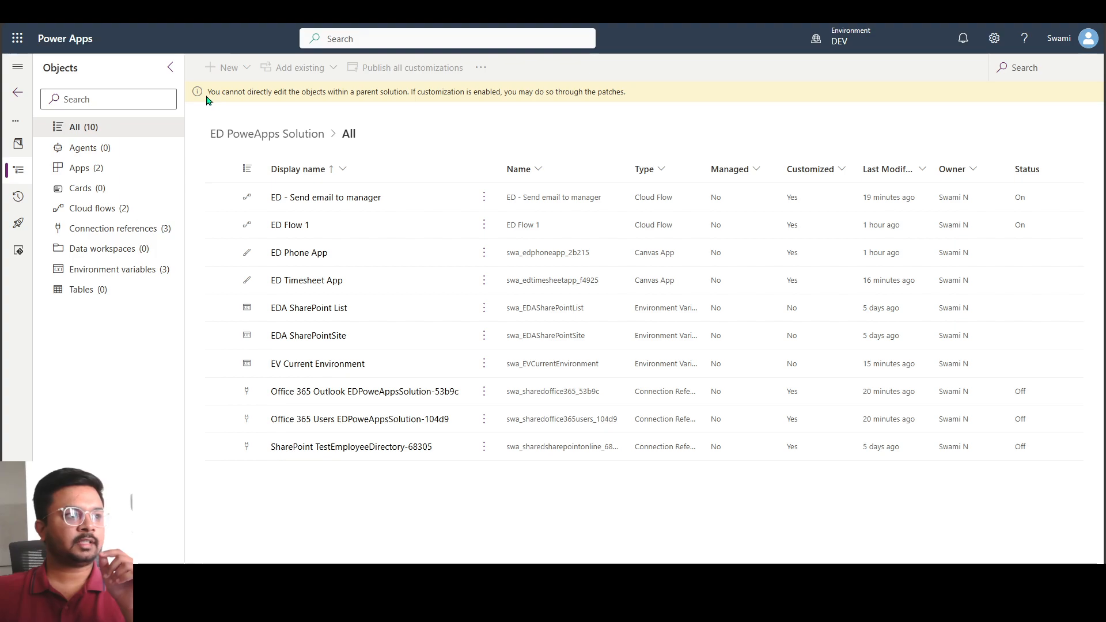
{"action": "left_click_drag", "start_coordinate": [208, 92], "coordinate": [443, 105]}
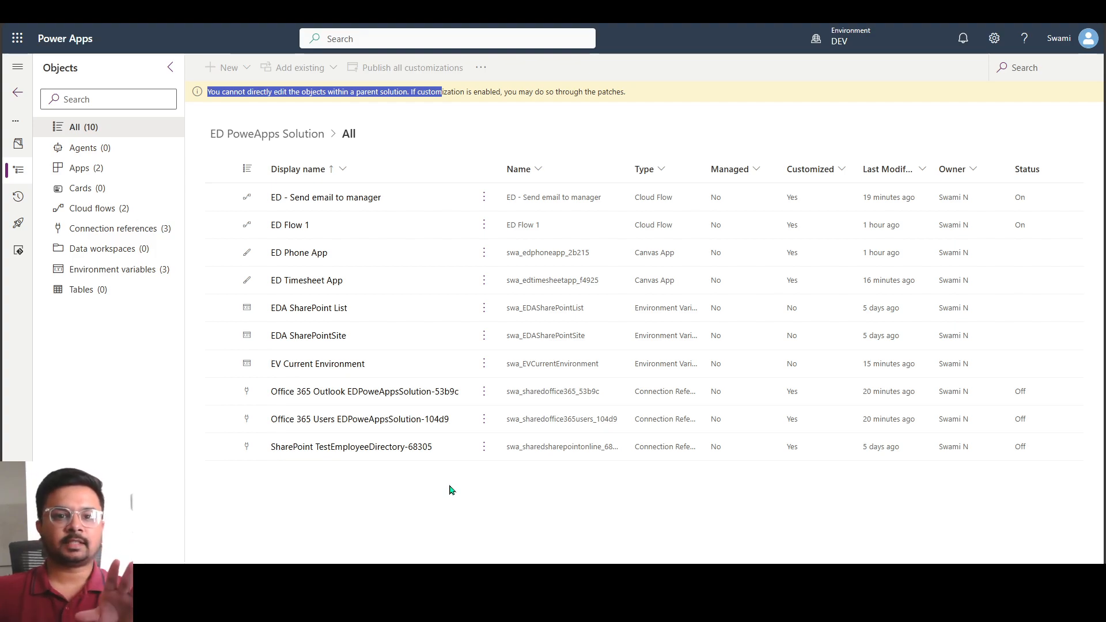
{"action": "left_click", "coordinate": [485, 222]}
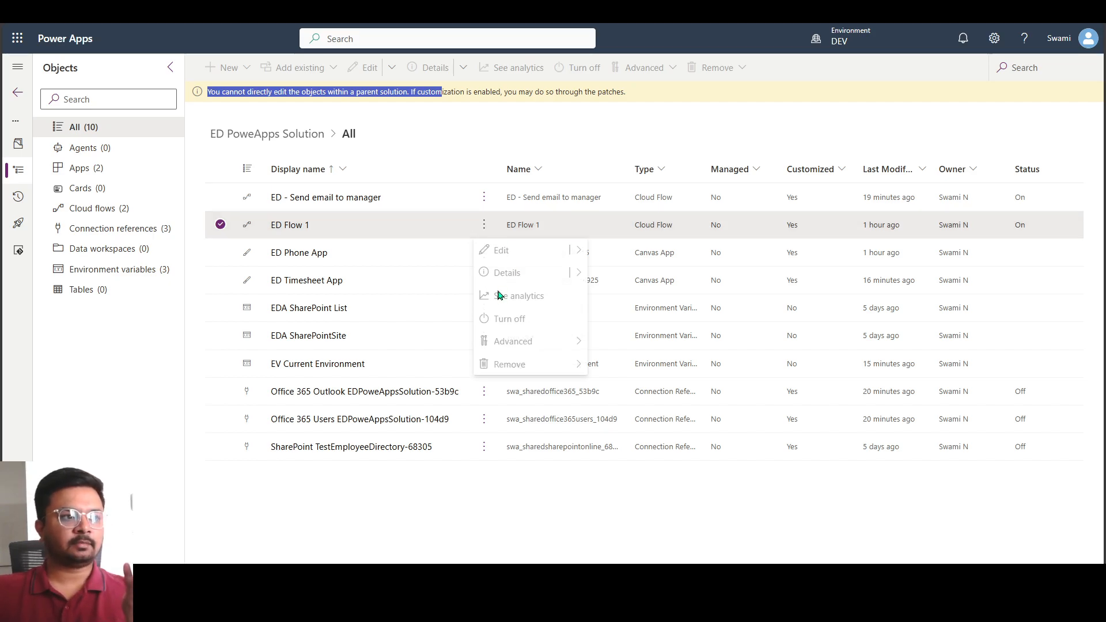
{"action": "left_click", "coordinate": [506, 252]}
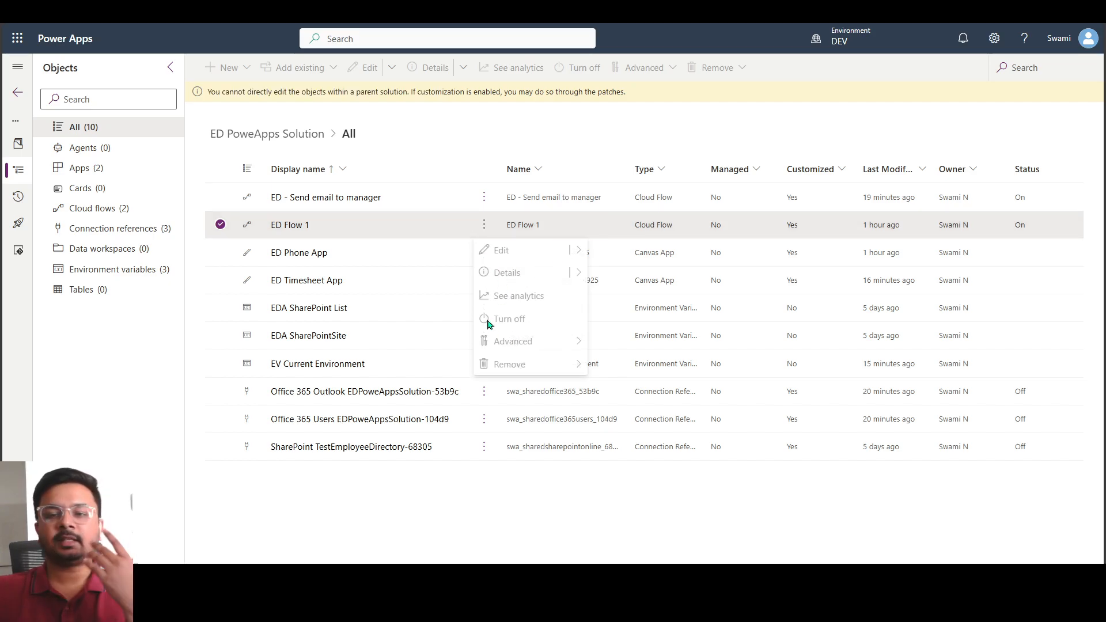
{"action": "left_click", "coordinate": [390, 484]}
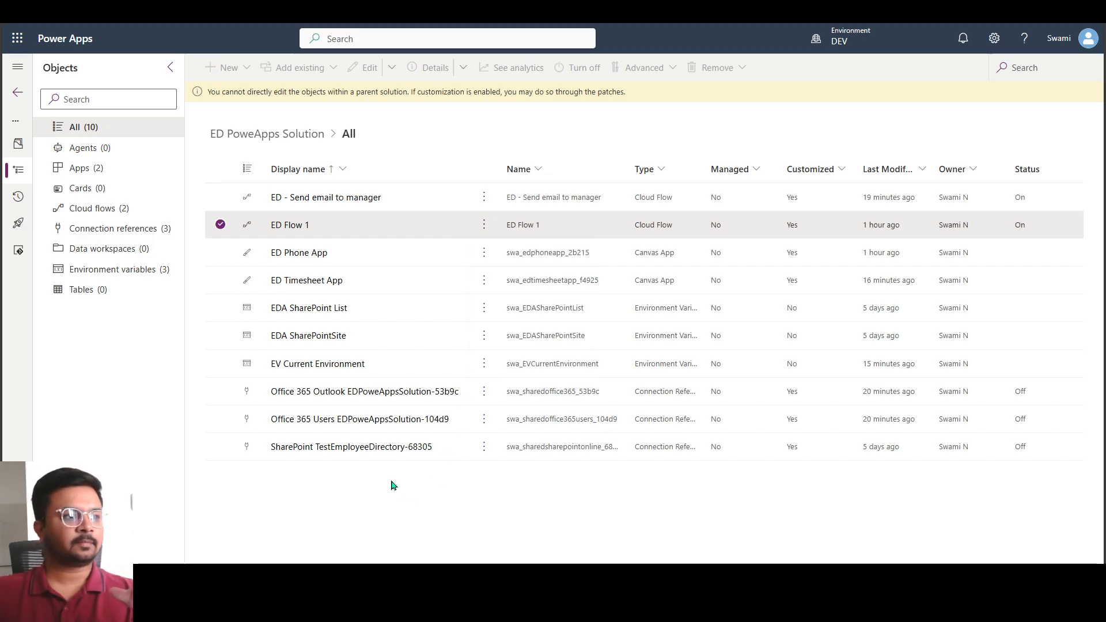
{"action": "left_click", "coordinate": [284, 255]}
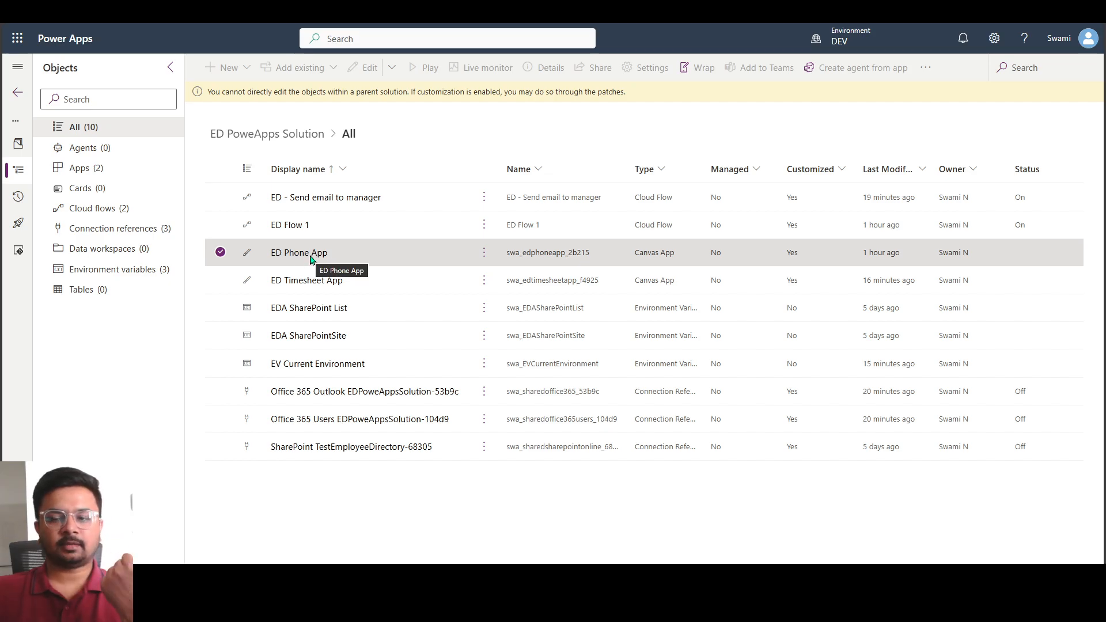
Leave the base solution and open the ED PoweApps Solution - Patched Solution
{"action": "left_click", "coordinate": [18, 93]}
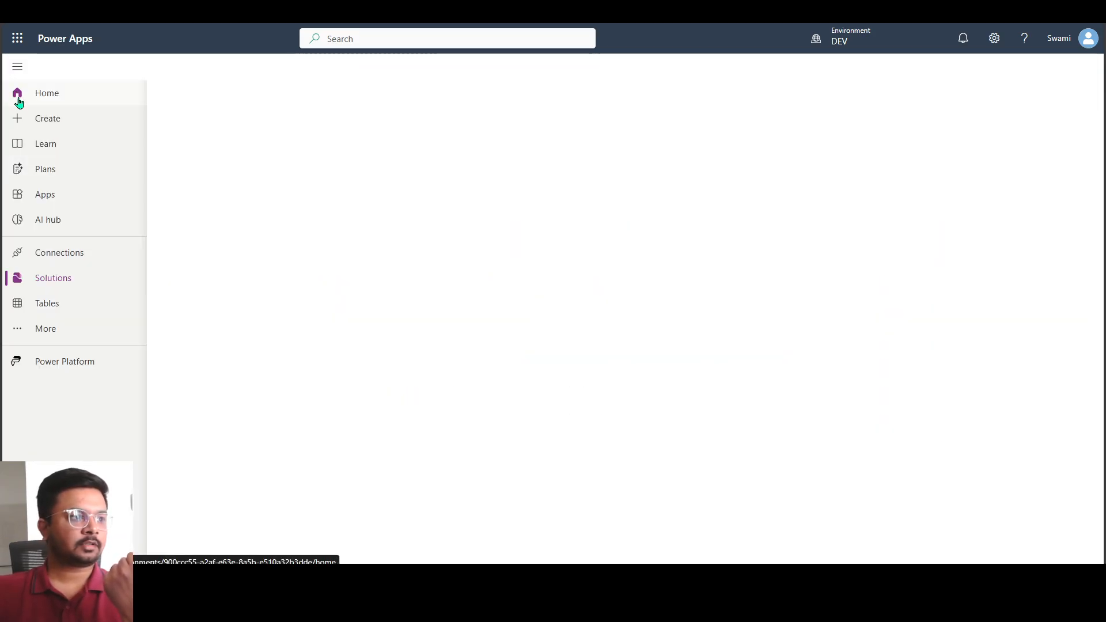
{"action": "left_click", "coordinate": [296, 324]}
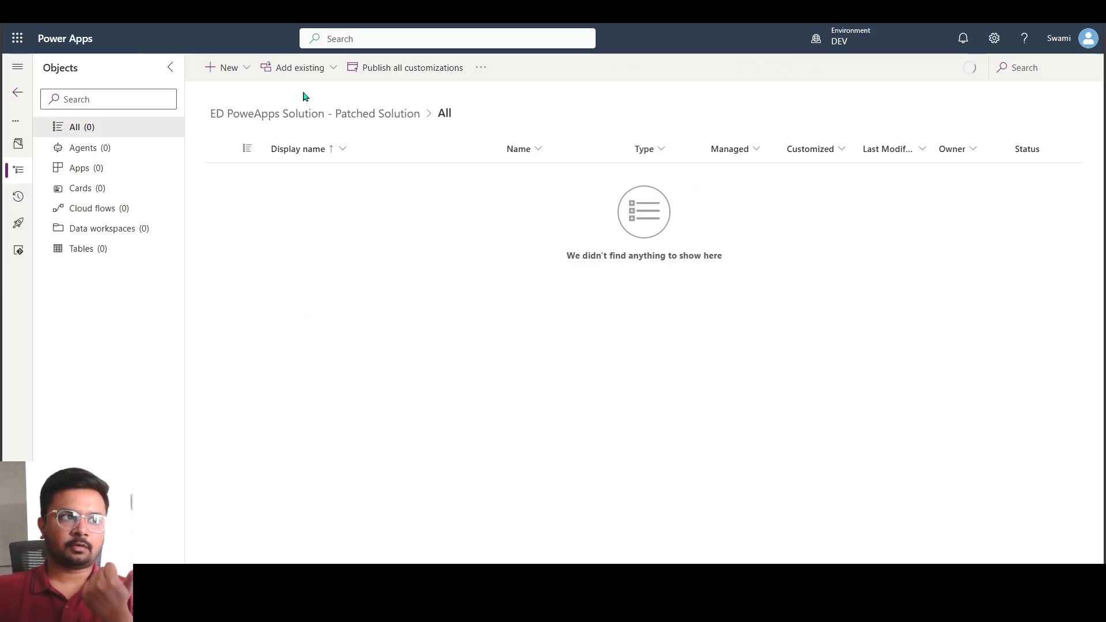
{"action": "left_click", "coordinate": [300, 68]}
{"action": "left_click", "coordinate": [218, 67]}
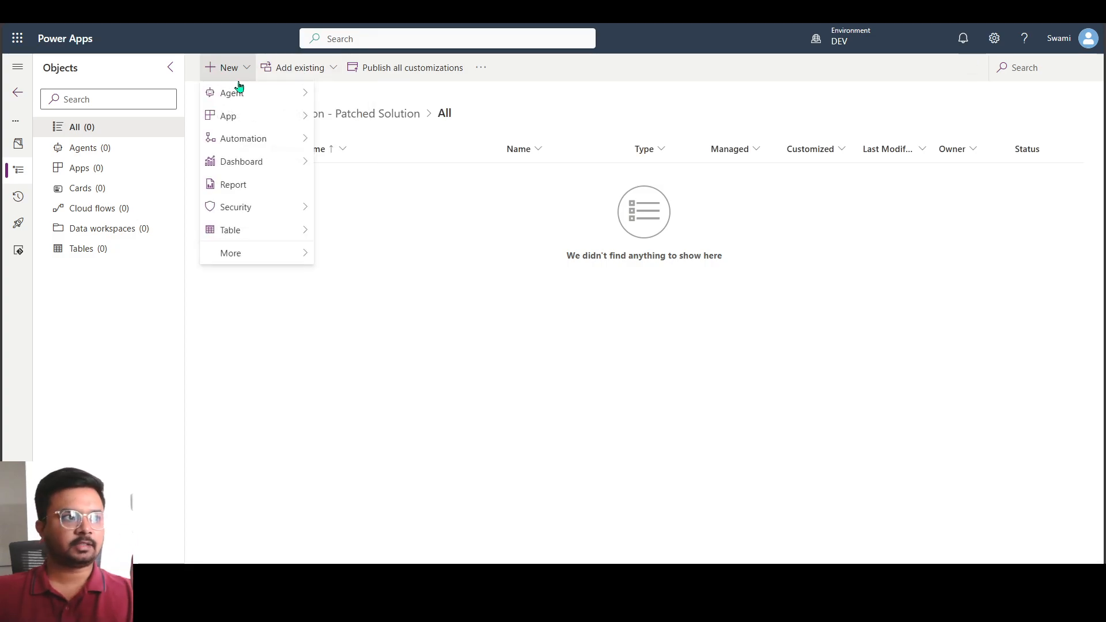
Add the existing canvas app ED Phone App from Dataverse to the patched solution
{"action": "left_click", "coordinate": [291, 68]}
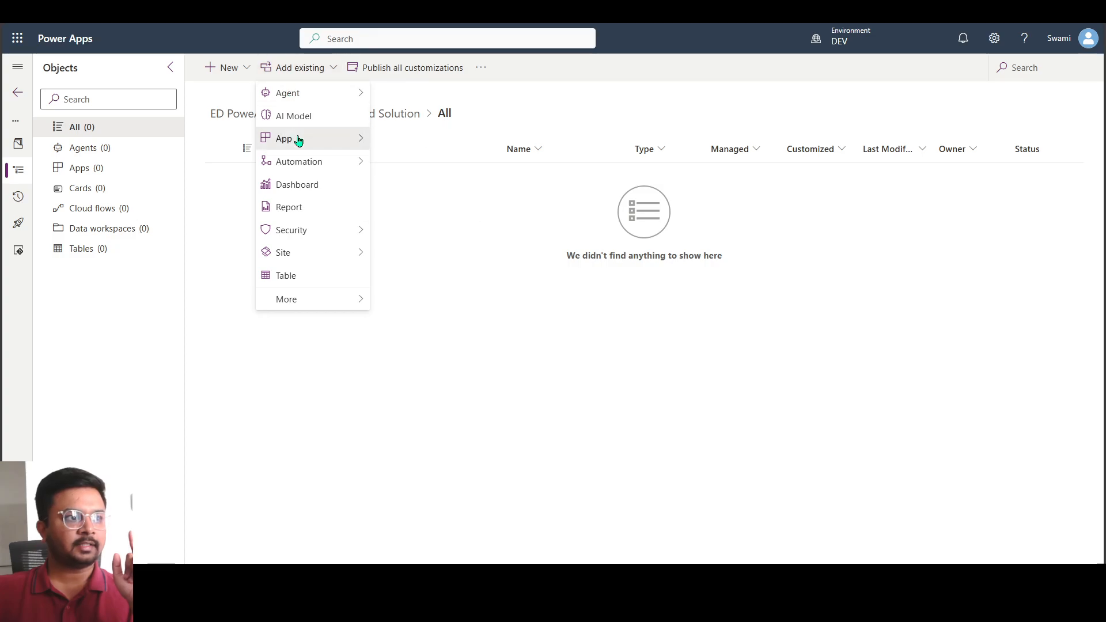
{"action": "mouse_move", "coordinate": [298, 140]}
{"action": "left_click", "coordinate": [438, 140]}
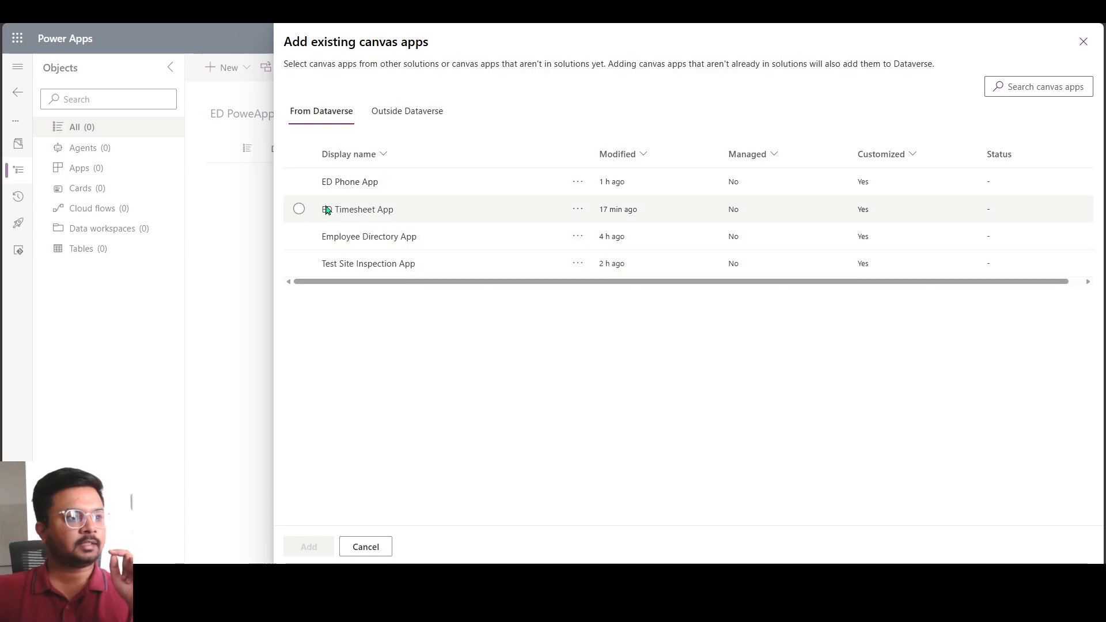
{"action": "left_click", "coordinate": [299, 209]}
{"action": "left_click", "coordinate": [299, 209]}
{"action": "left_click", "coordinate": [300, 186]}
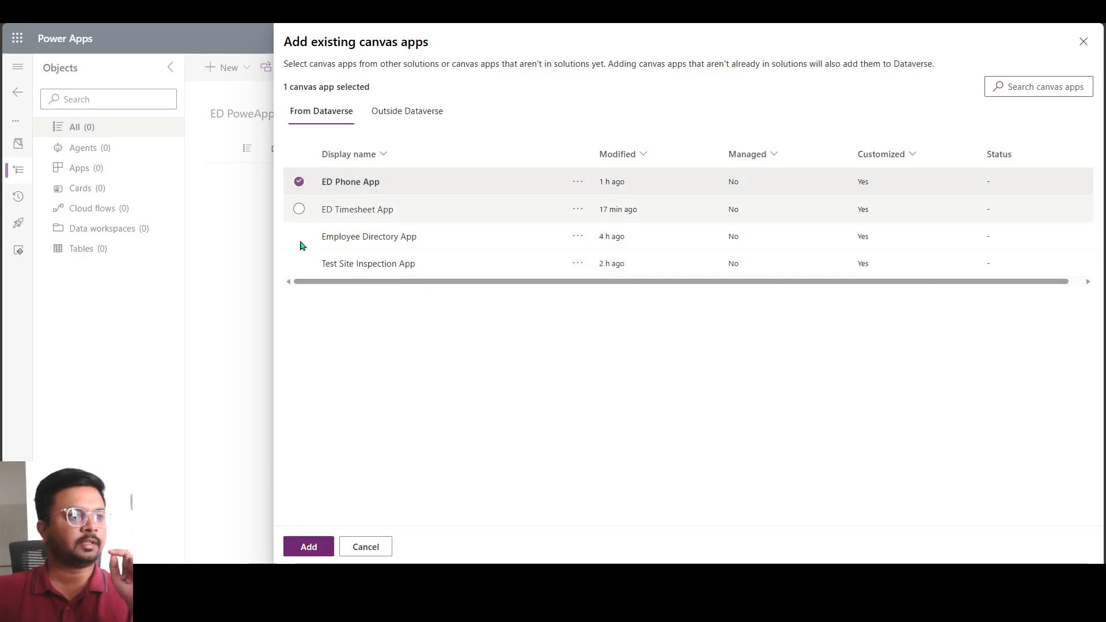
{"action": "left_click", "coordinate": [316, 549]}
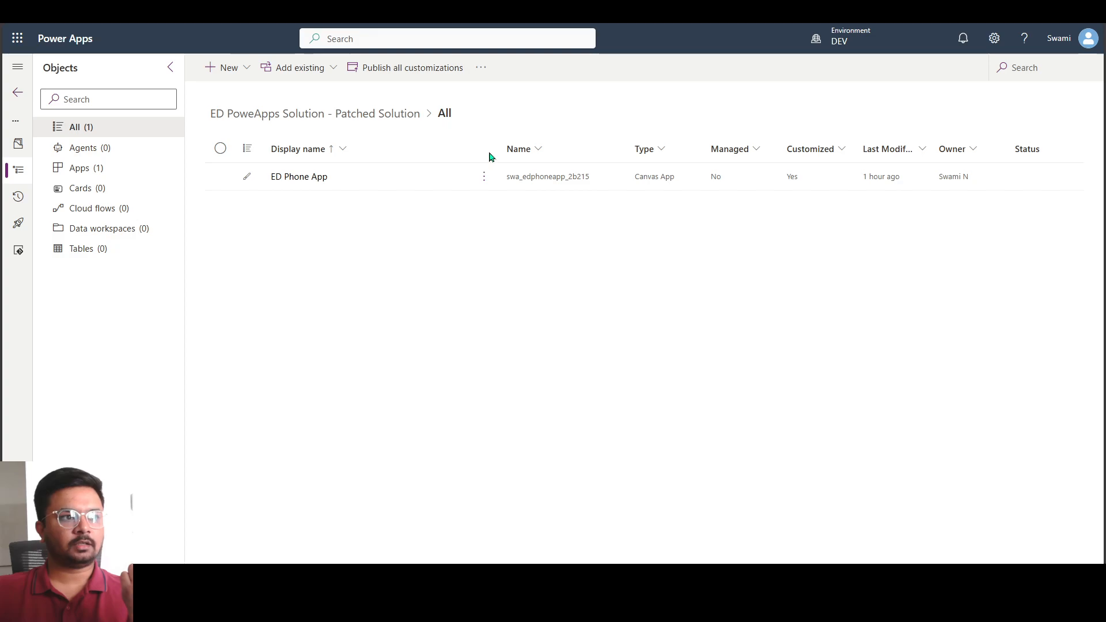
Open ED Phone App from the patched solution for editing
{"action": "left_click", "coordinate": [484, 176]}
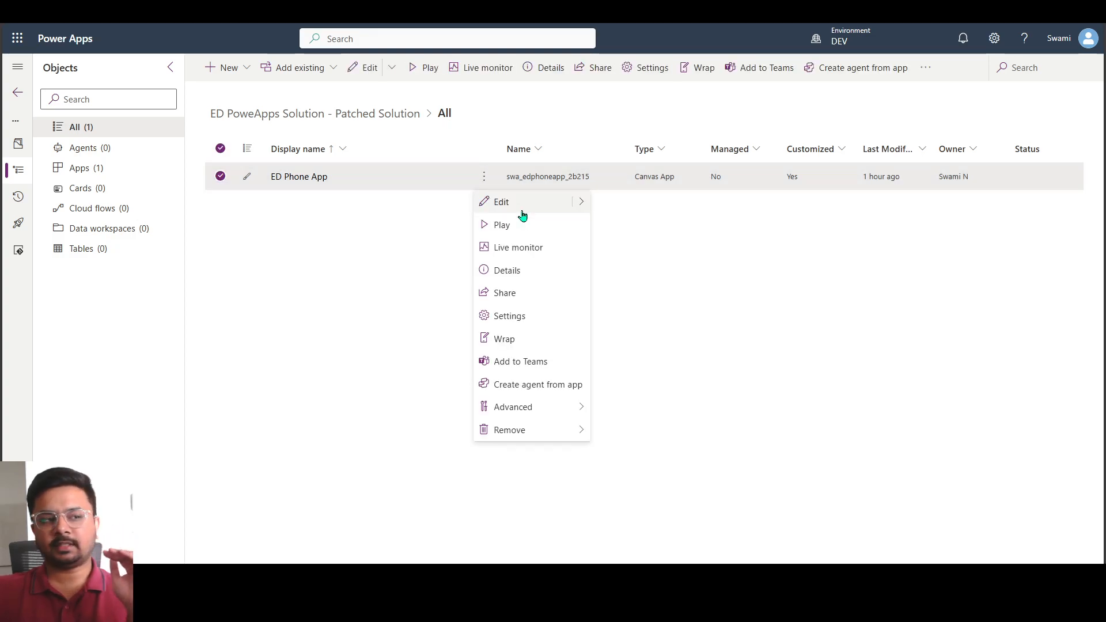
{"action": "mouse_move", "coordinate": [578, 205]}
{"action": "left_click", "coordinate": [617, 228]}
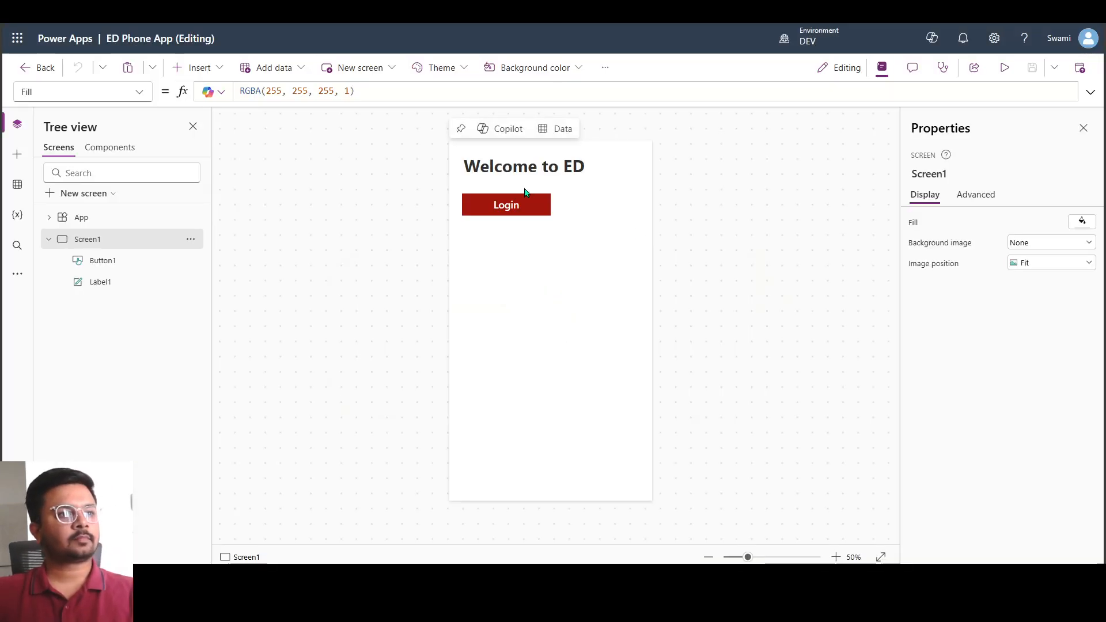
Move the "Welcome to ED" label and the Login button to the middle of Screen1 and fill the button dark blue
{"action": "left_click", "coordinate": [539, 168]}
{"action": "left_click_drag", "start_coordinate": [538, 169], "coordinate": [552, 317]}
{"action": "left_click_drag", "start_coordinate": [520, 204], "coordinate": [562, 352]}
{"action": "left_click", "coordinate": [1075, 417]}
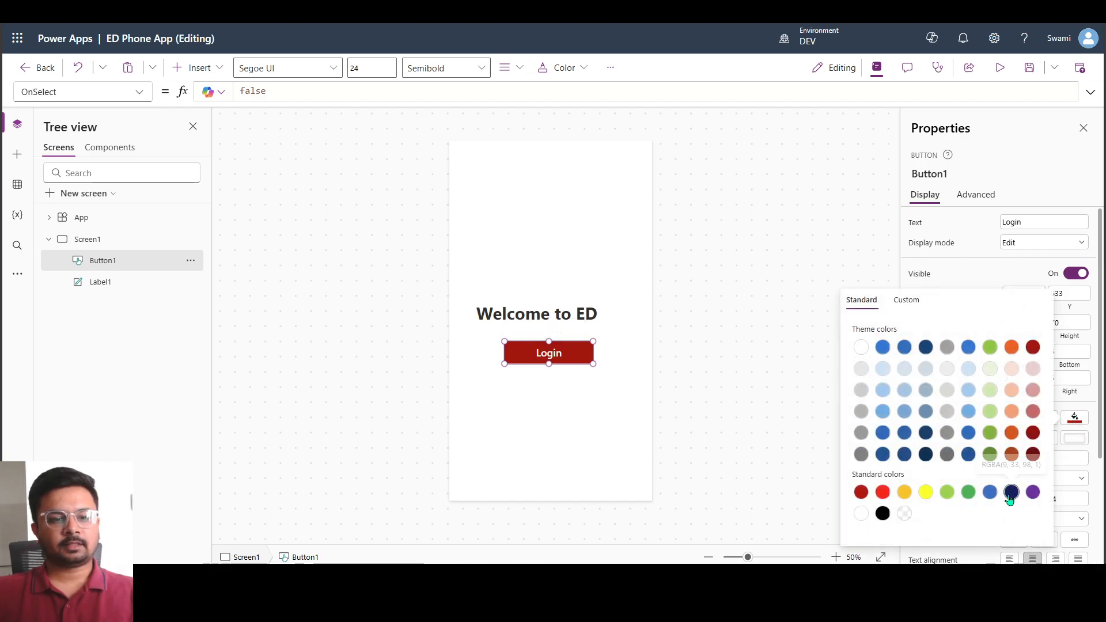
Duplicate the "Welcome to ED" label and place the copy at the lower edge of Screen1, at about X 0, Y 1059
{"action": "left_click", "coordinate": [509, 316]}
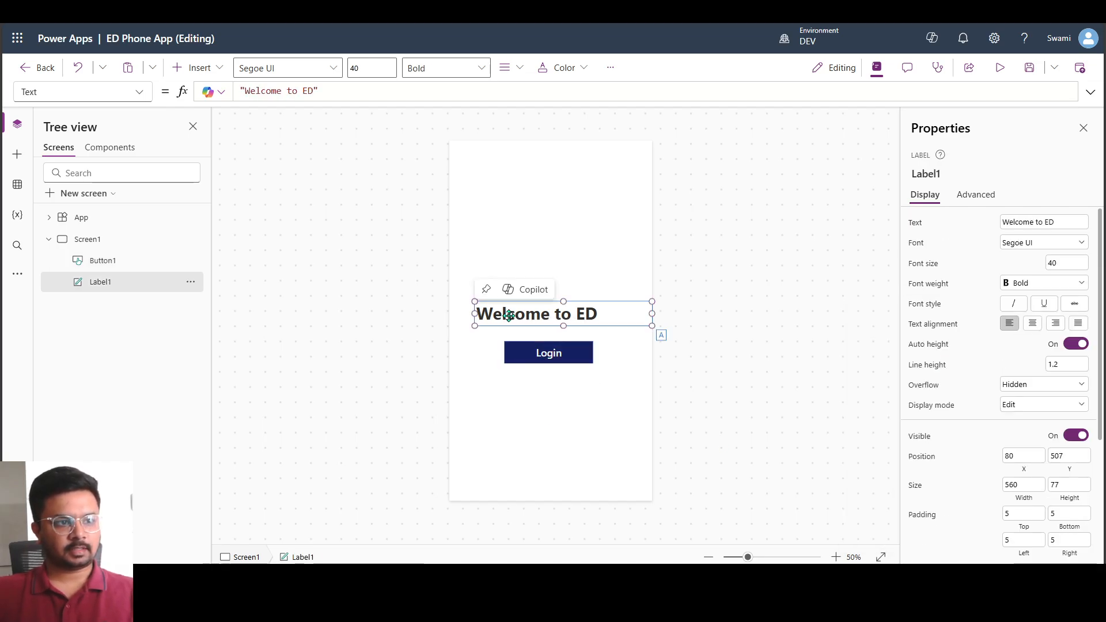
{"action": "key", "text": "ctrl+c"}
{"action": "key", "text": "ctrl+v"}
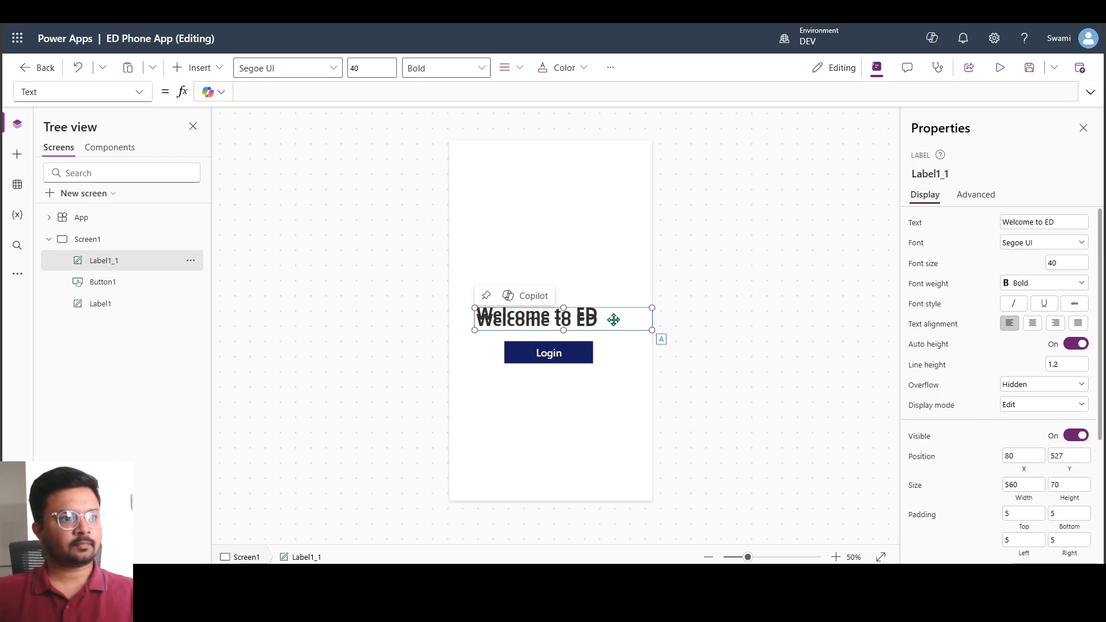
{"action": "left_click_drag", "start_coordinate": [598, 319], "coordinate": [567, 525]}
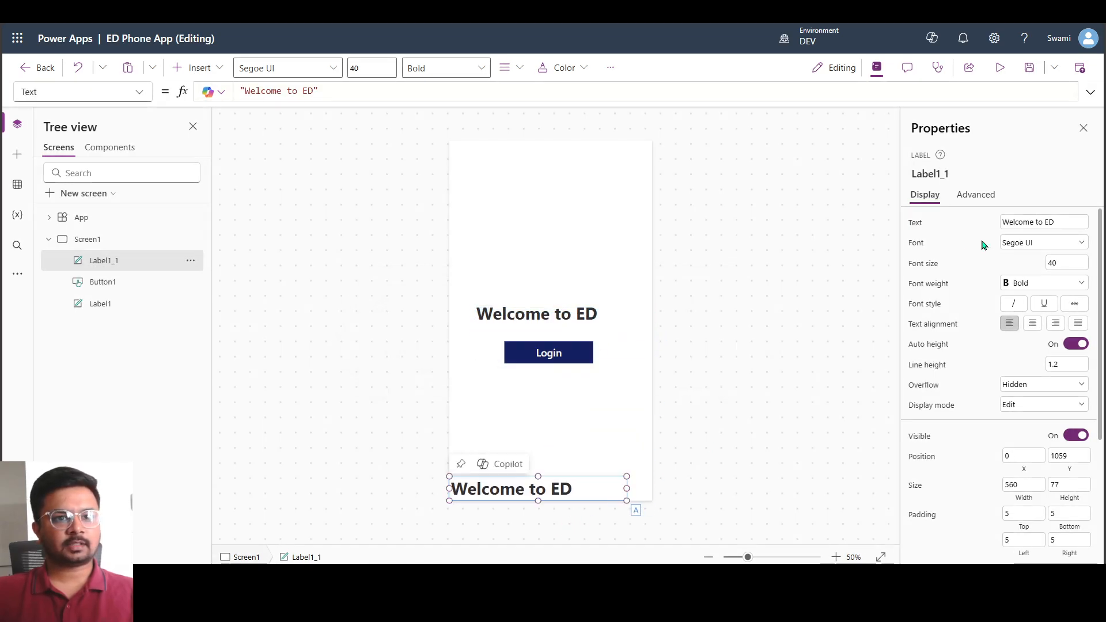
Set the duplicated label's text to "This is patched one"
{"action": "left_click", "coordinate": [1044, 223]}
{"action": "key", "text": "ctrl+a"}
{"action": "type", "text": "This is p"}
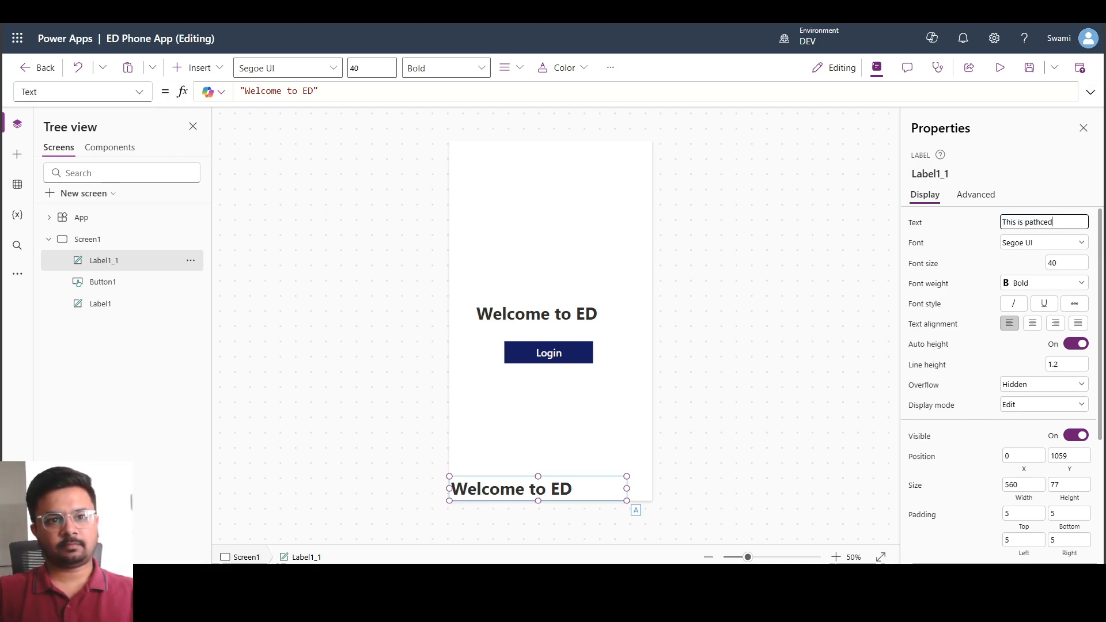
{"action": "type", "text": "patch"}
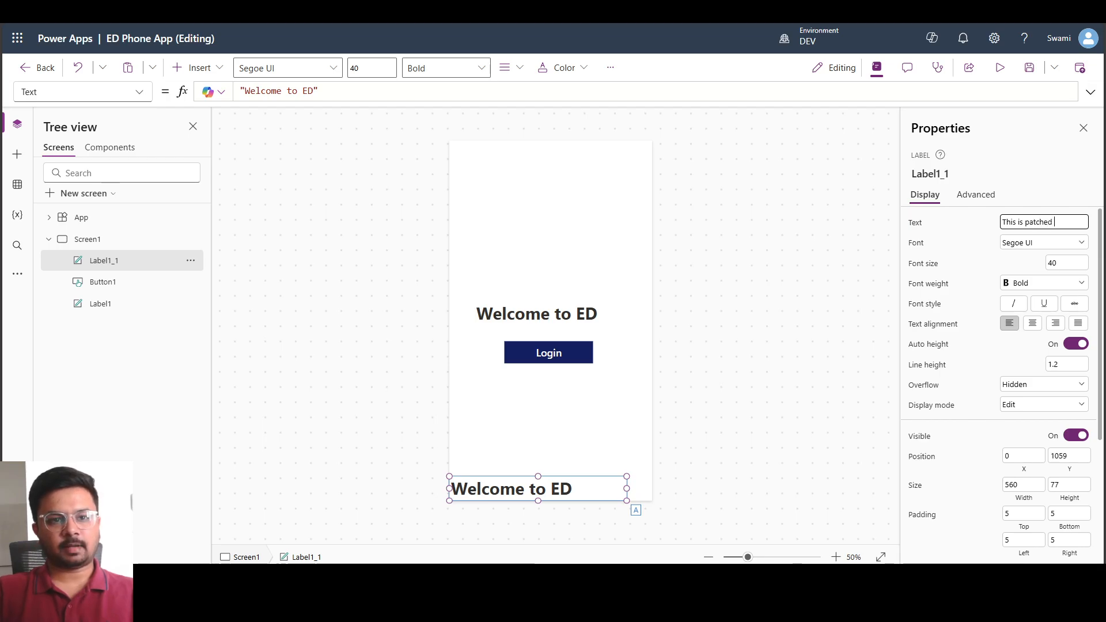
{"action": "type", "text": "ed one"}
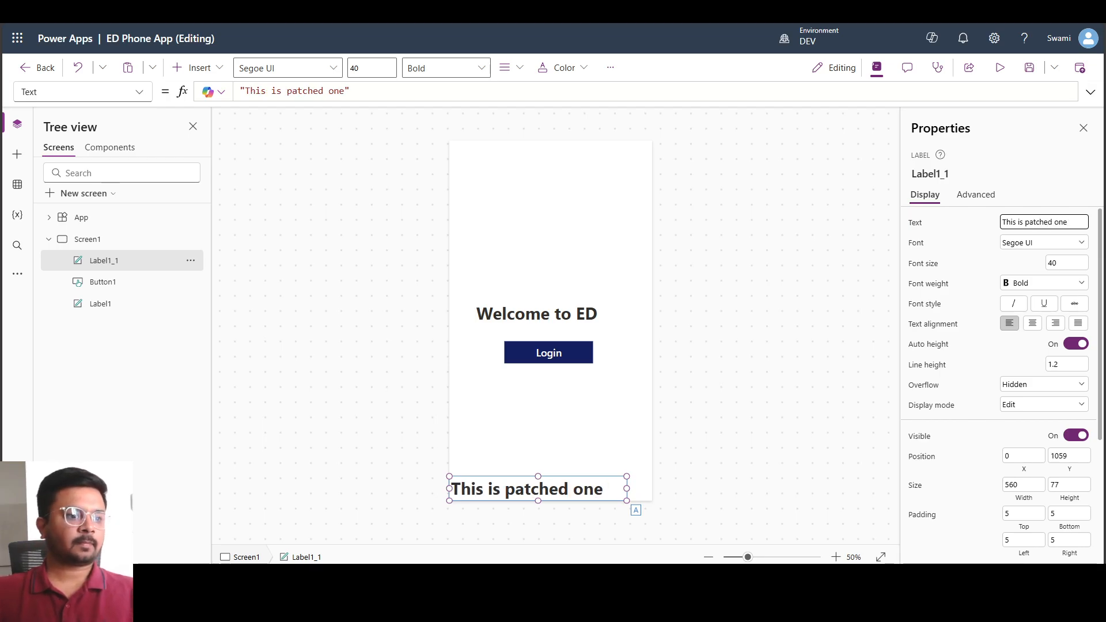
Set the "Welcome to ED" label's font size to 56 and reposition it above the Login button at about X 63, Y 489
{"action": "left_click", "coordinate": [515, 322]}
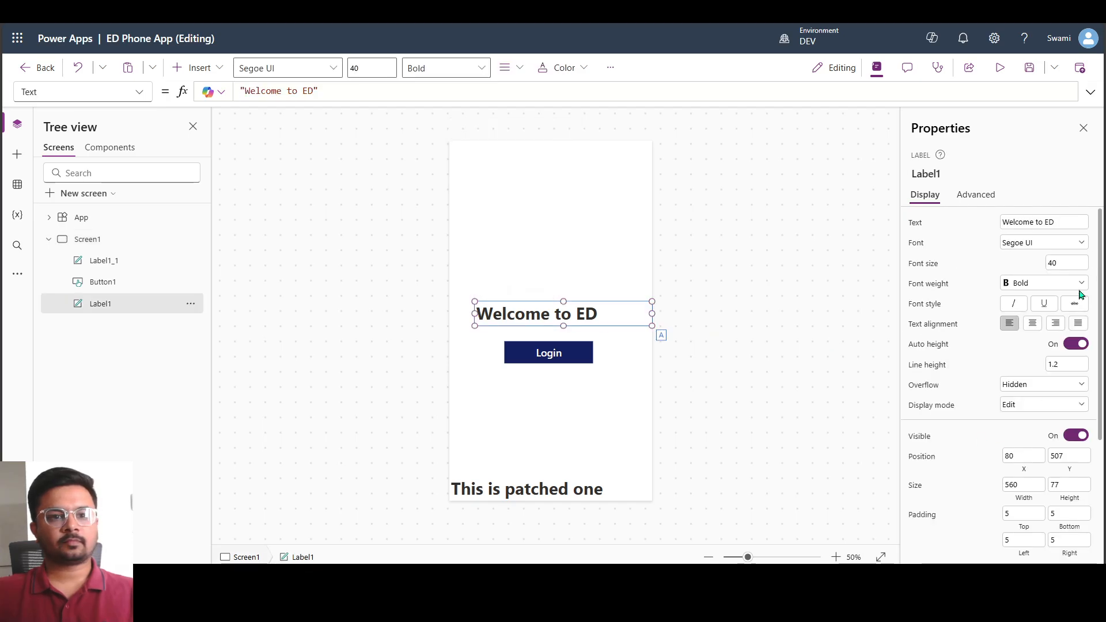
{"action": "left_click", "coordinate": [1065, 264]}
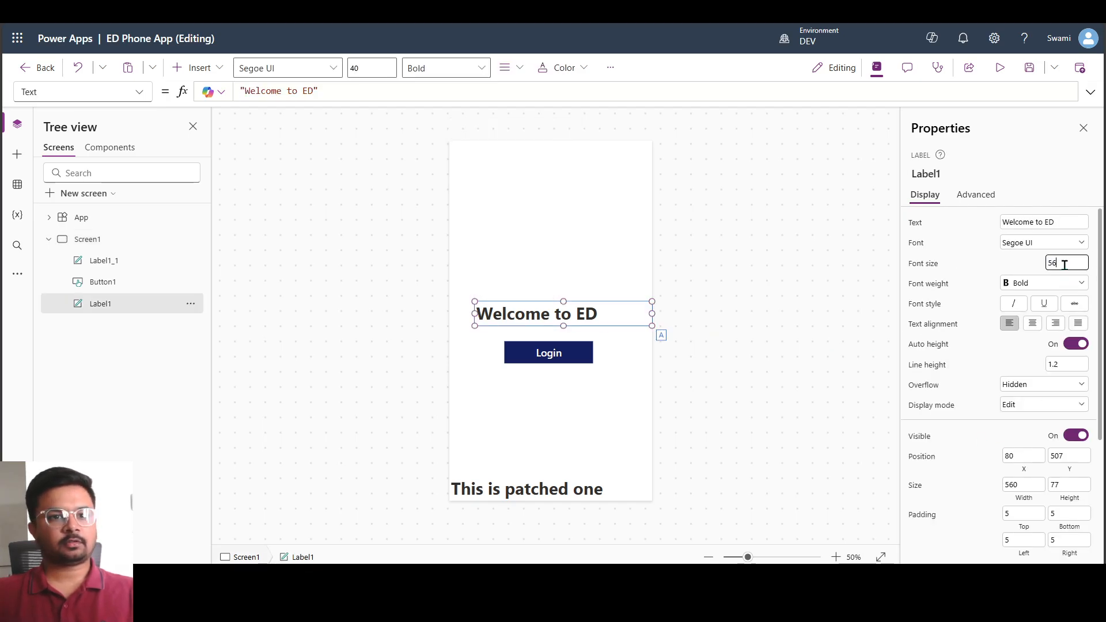
{"action": "type", "text": "56"}
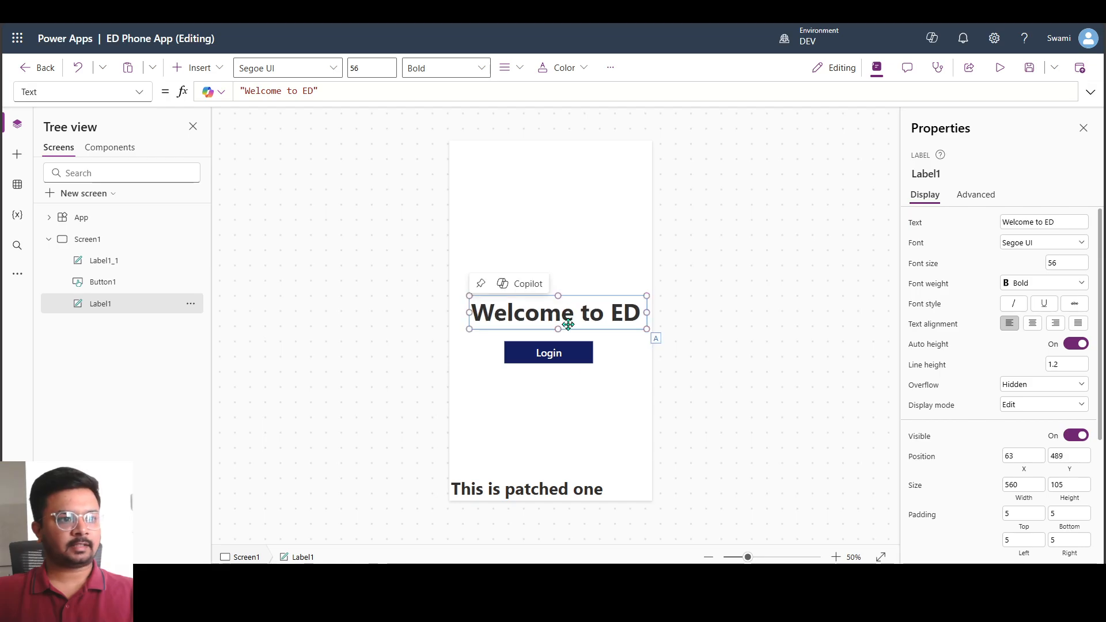
{"action": "left_click", "coordinate": [568, 354]}
{"action": "left_click", "coordinate": [467, 385]}
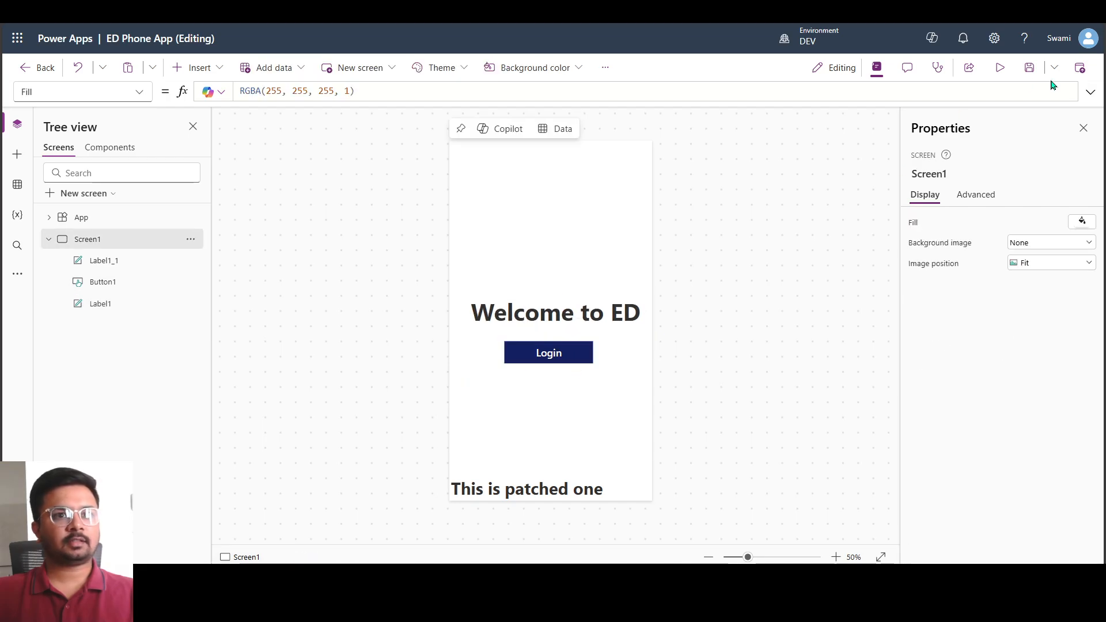
Publish the edited version of ED Phone App and leave the app editor
{"action": "left_click", "coordinate": [1080, 68]}
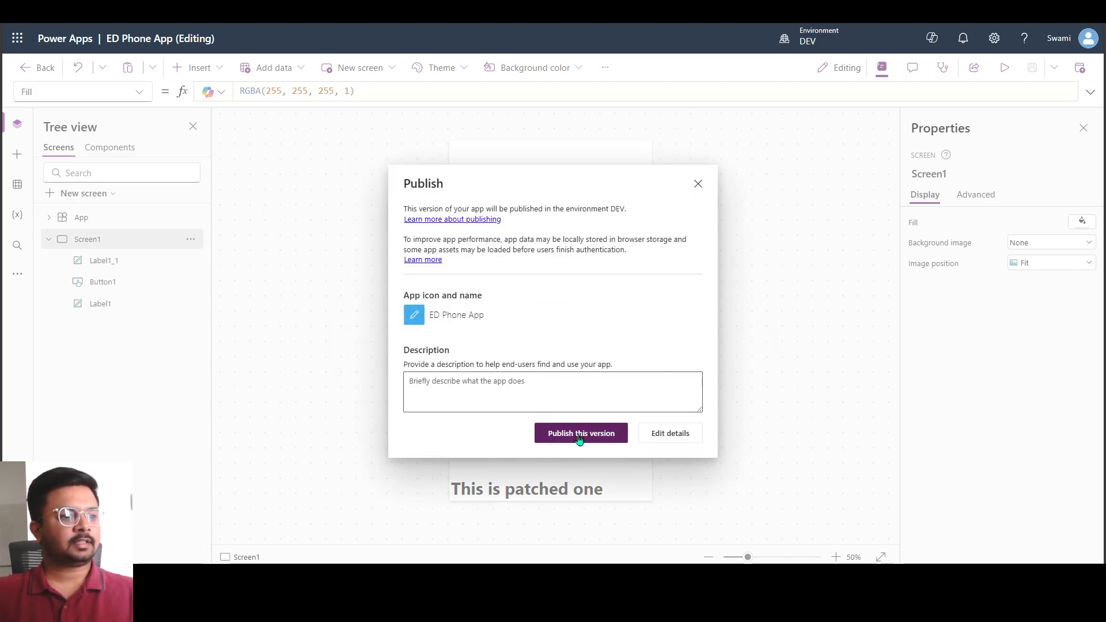
{"action": "left_click", "coordinate": [582, 436]}
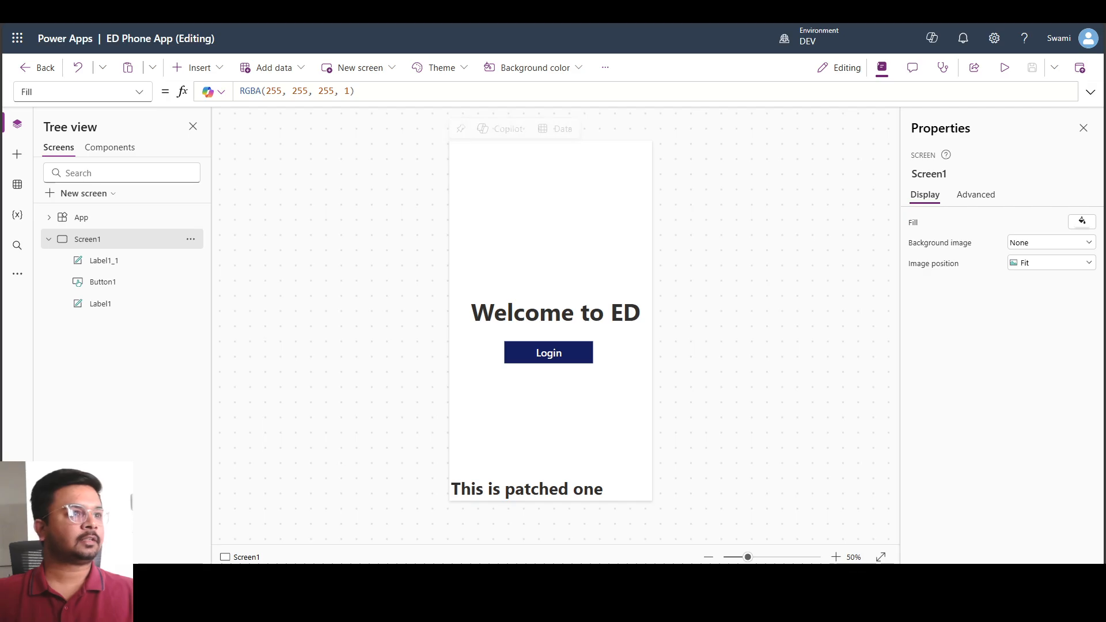
{"action": "left_click", "coordinate": [38, 68]}
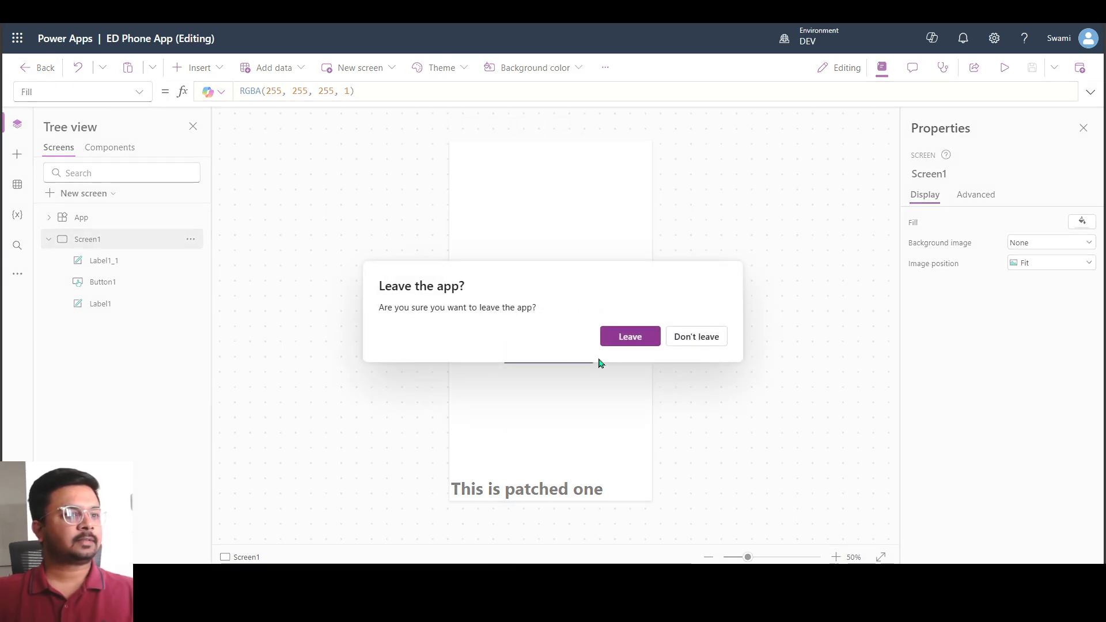
{"action": "left_click", "coordinate": [623, 340]}
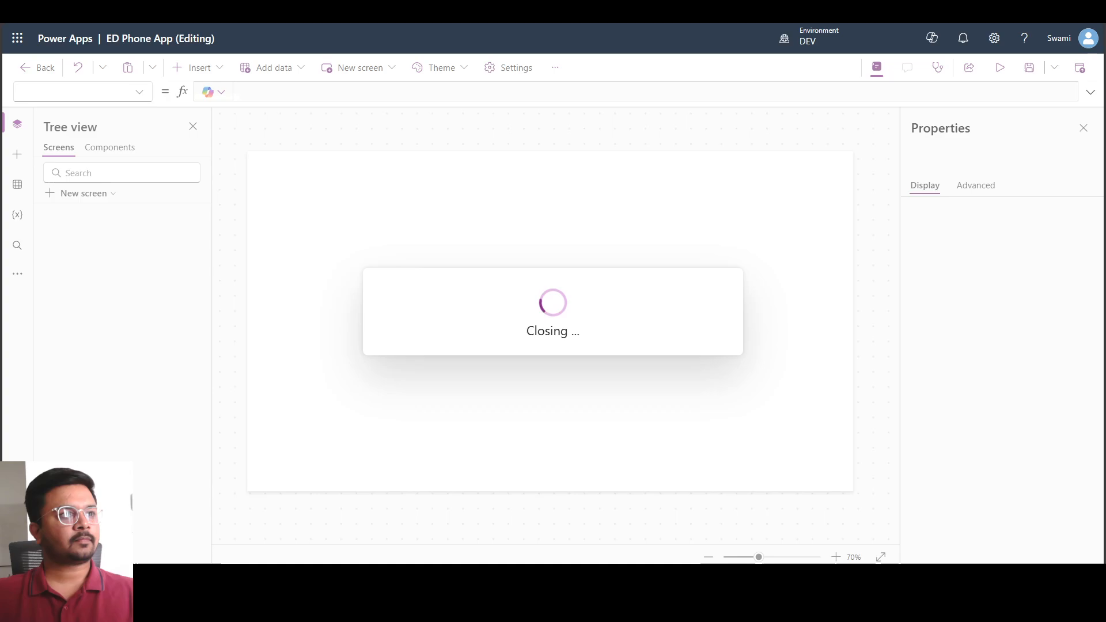
Return from the closing app editor through the patched solution's overview to the DEV Solutions list
{"action": "key", "text": "Return"}
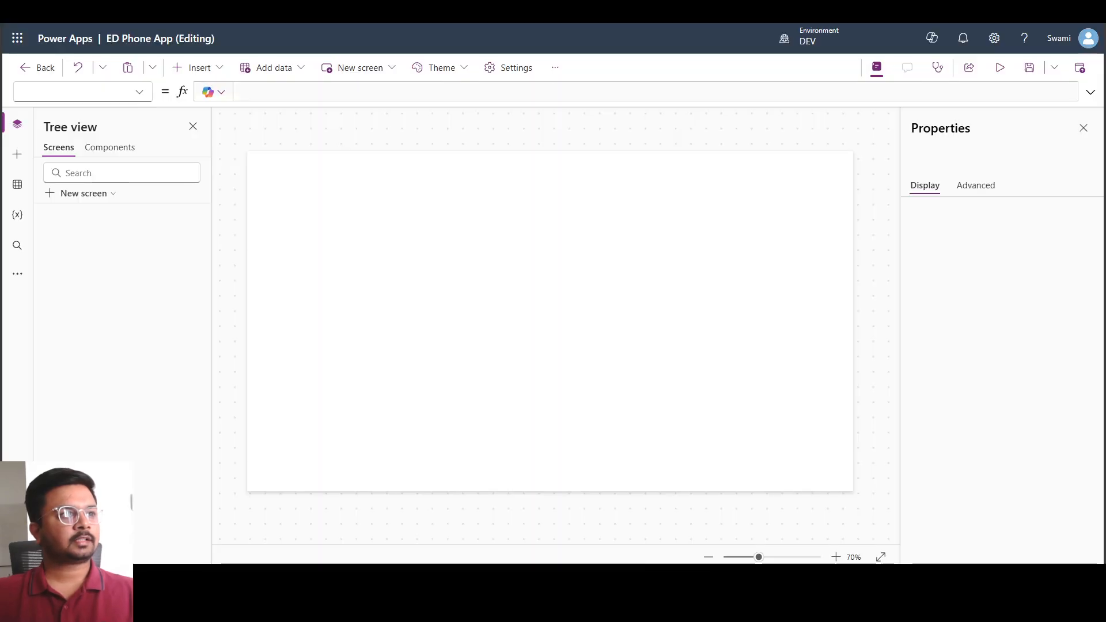
{"action": "left_click", "coordinate": [639, 337]}
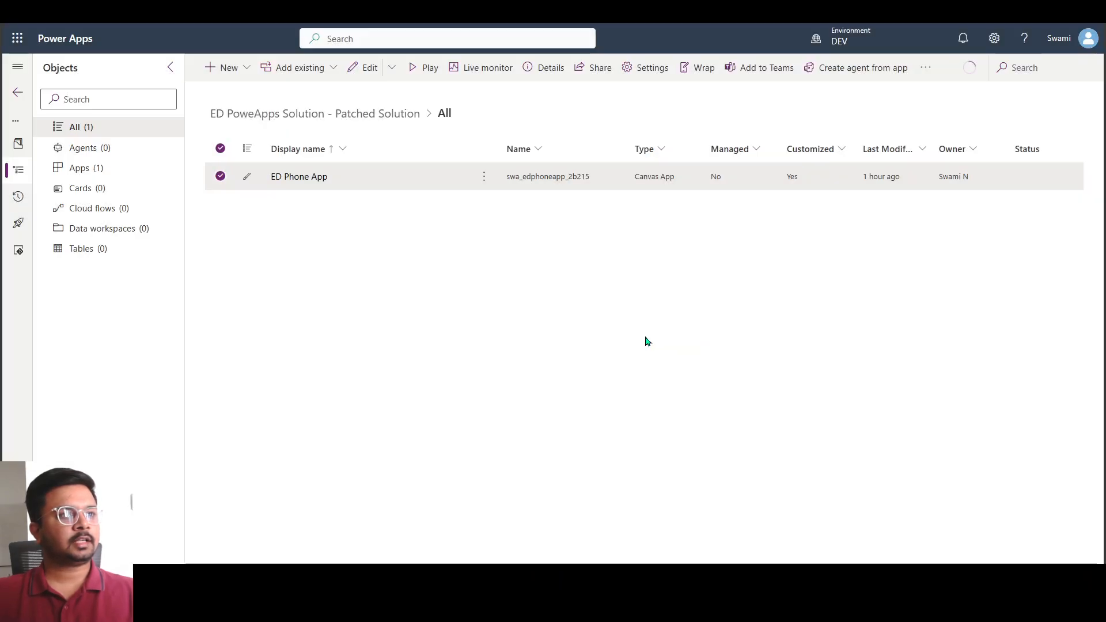
{"action": "left_click", "coordinate": [208, 152]}
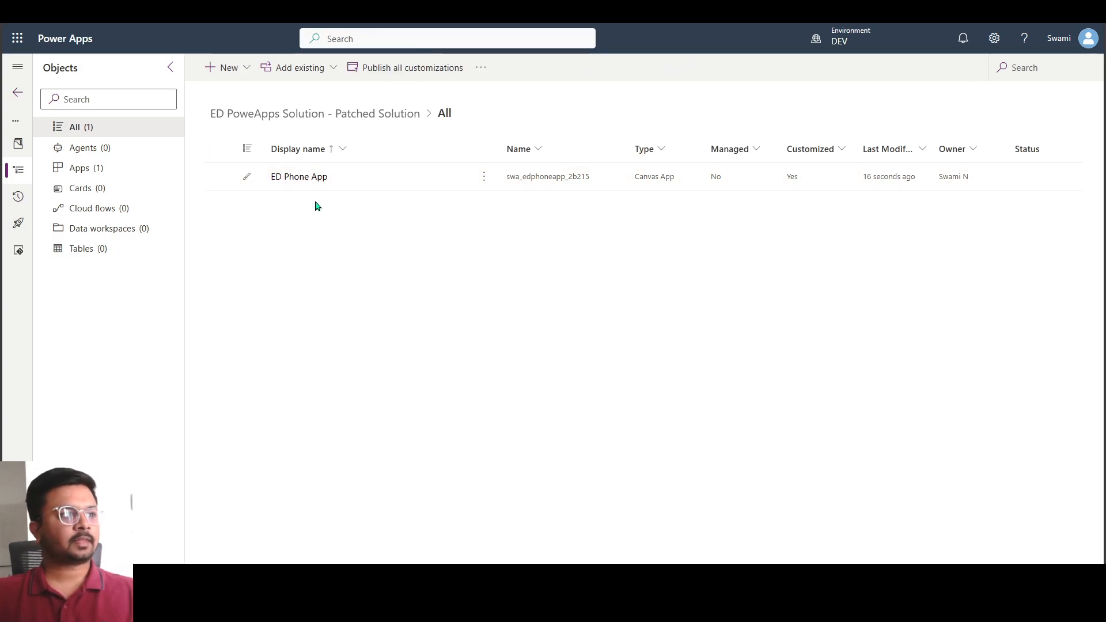
{"action": "left_click", "coordinate": [18, 146]}
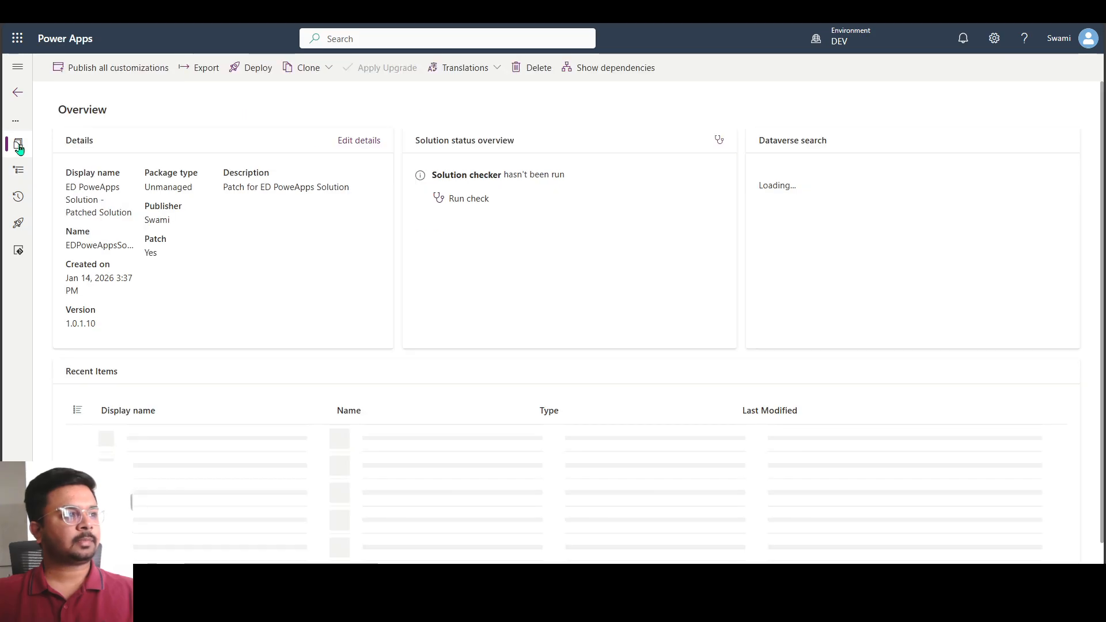
{"action": "left_click", "coordinate": [18, 96]}
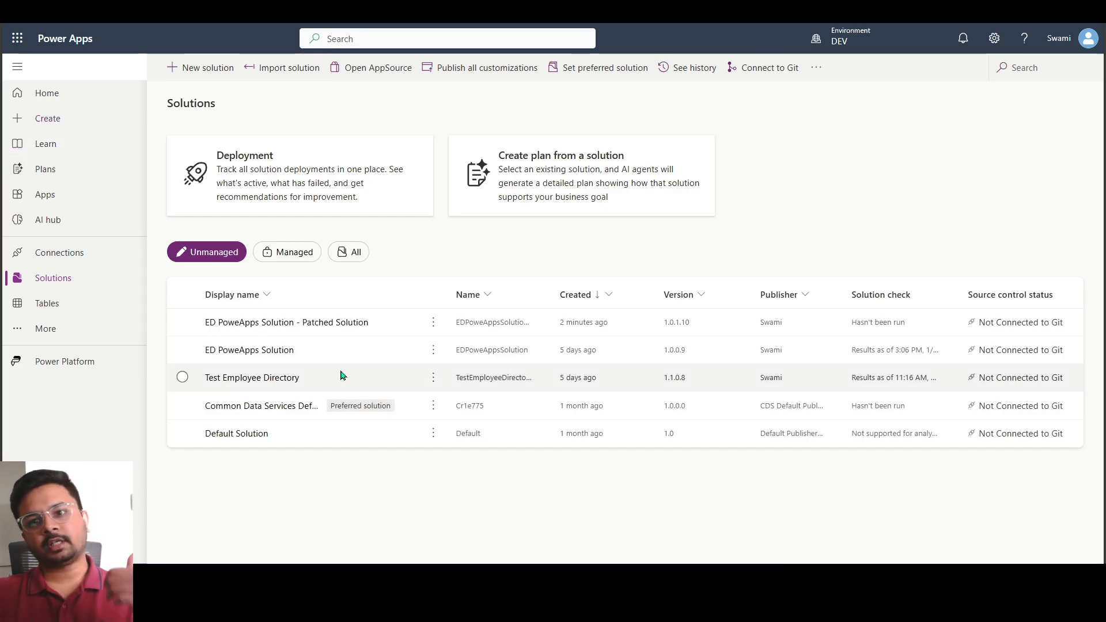
Publish all changes and export ED PoweApps Solution - Patched Solution as managed version 1.0.1.11, with the solution checker enabled
{"action": "left_click", "coordinate": [365, 354]}
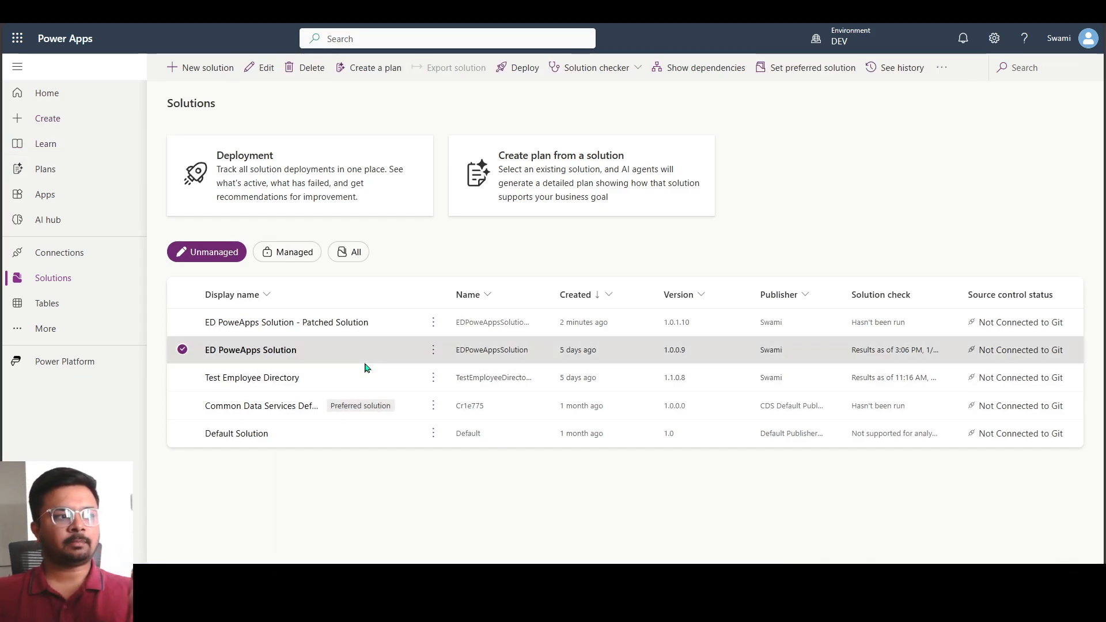
{"action": "left_click", "coordinate": [406, 333]}
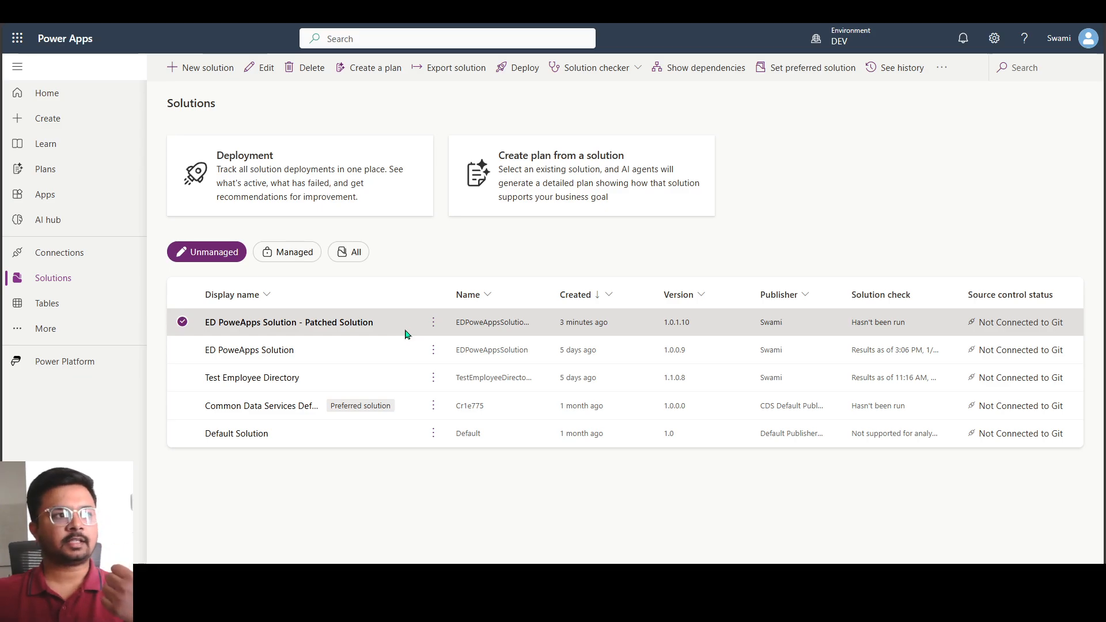
{"action": "left_click", "coordinate": [441, 71]}
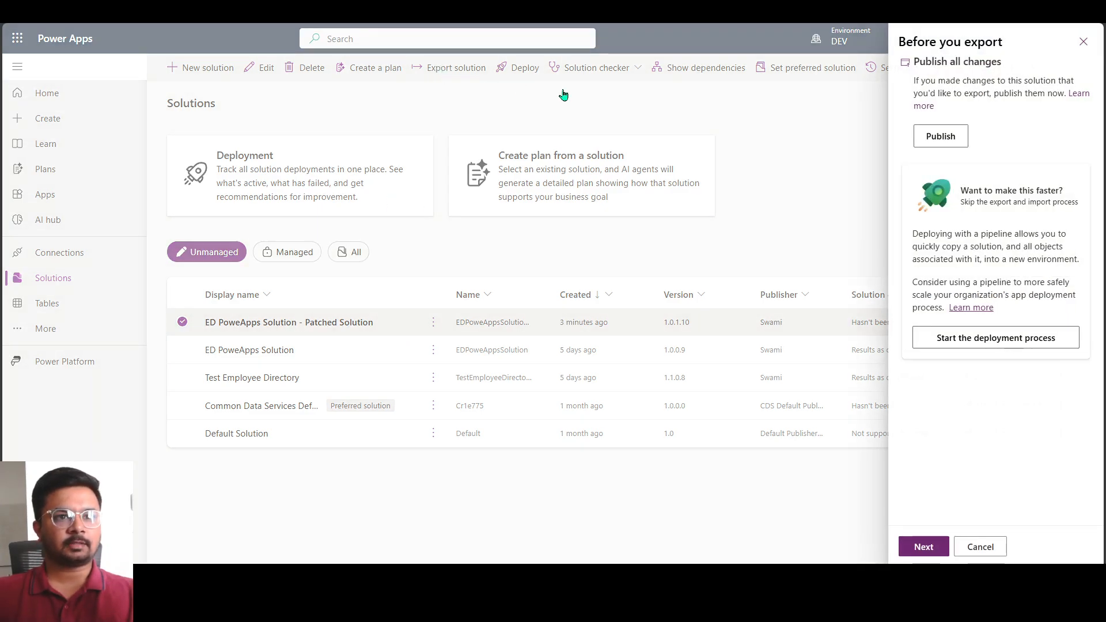
{"action": "left_click", "coordinate": [932, 139]}
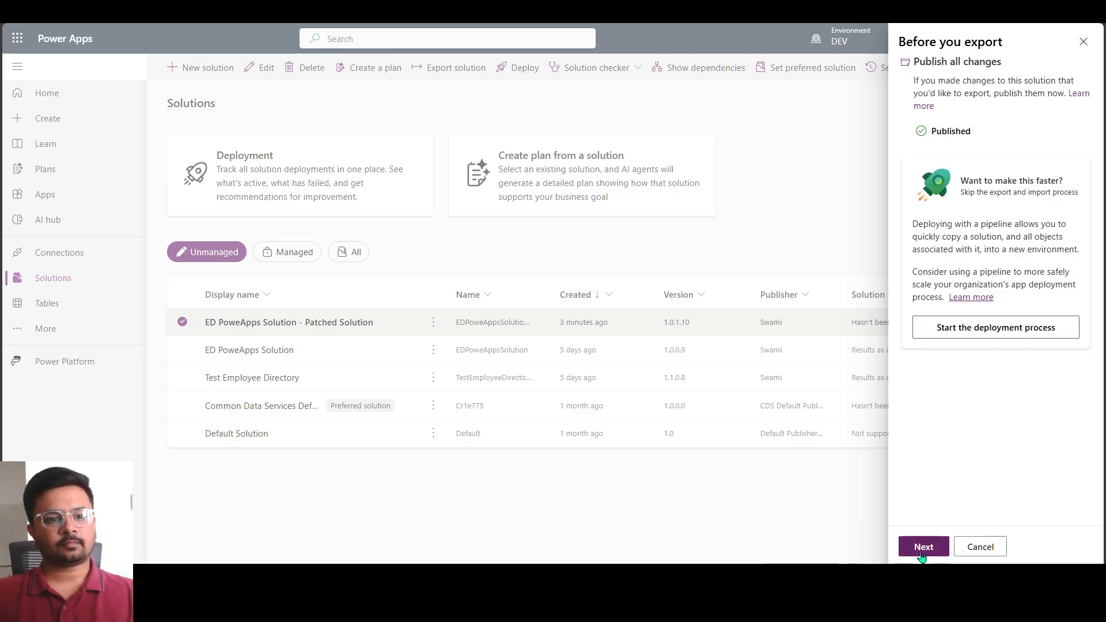
{"action": "left_click", "coordinate": [923, 547]}
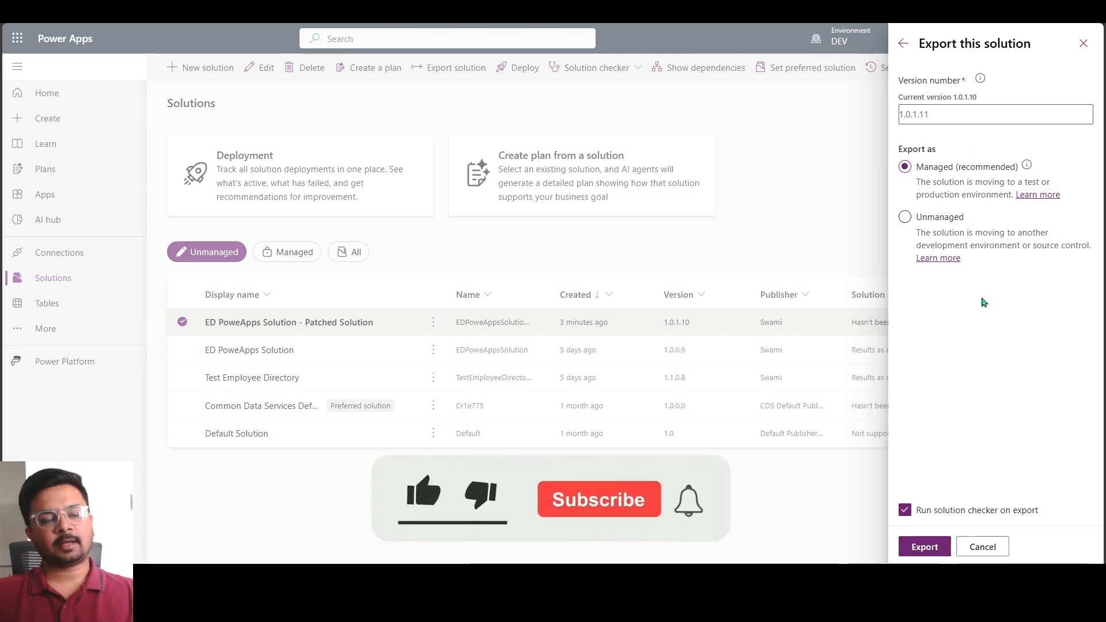
{"action": "left_click", "coordinate": [923, 547]}
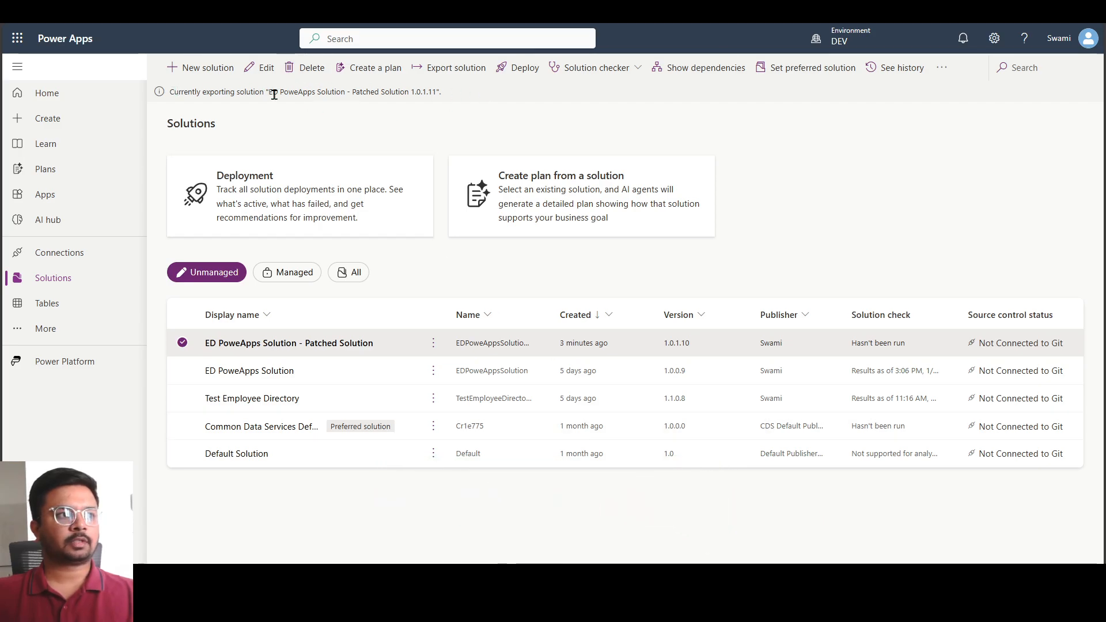
Download the exported managed package of the patched solution and dismiss the downloads list
{"action": "left_click_drag", "start_coordinate": [269, 94], "coordinate": [436, 93]}
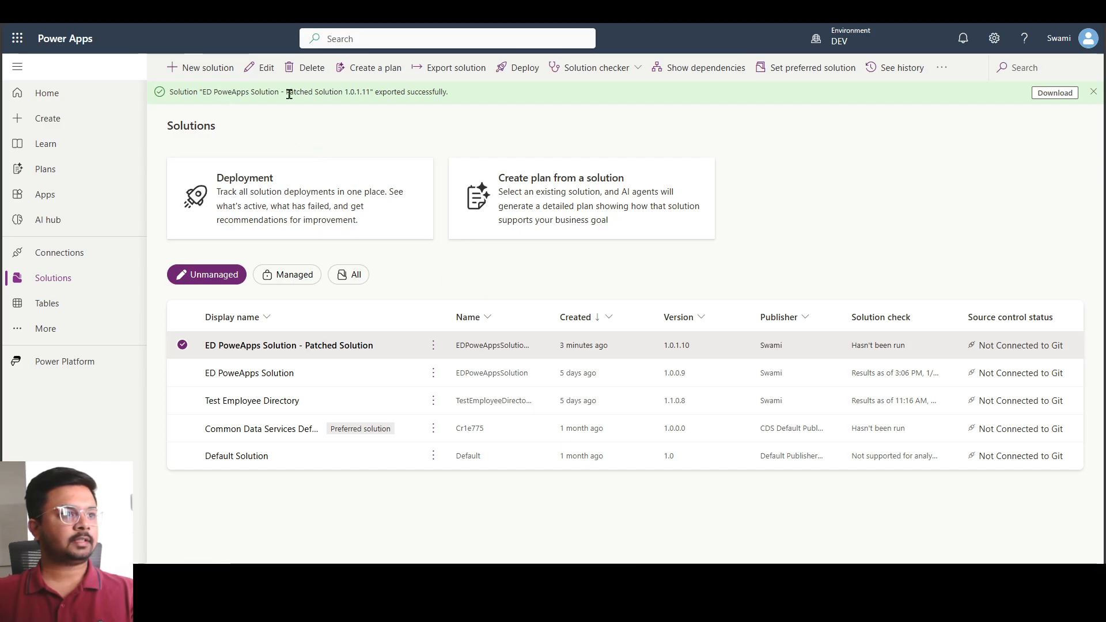
{"action": "left_click_drag", "start_coordinate": [194, 92], "coordinate": [439, 92]}
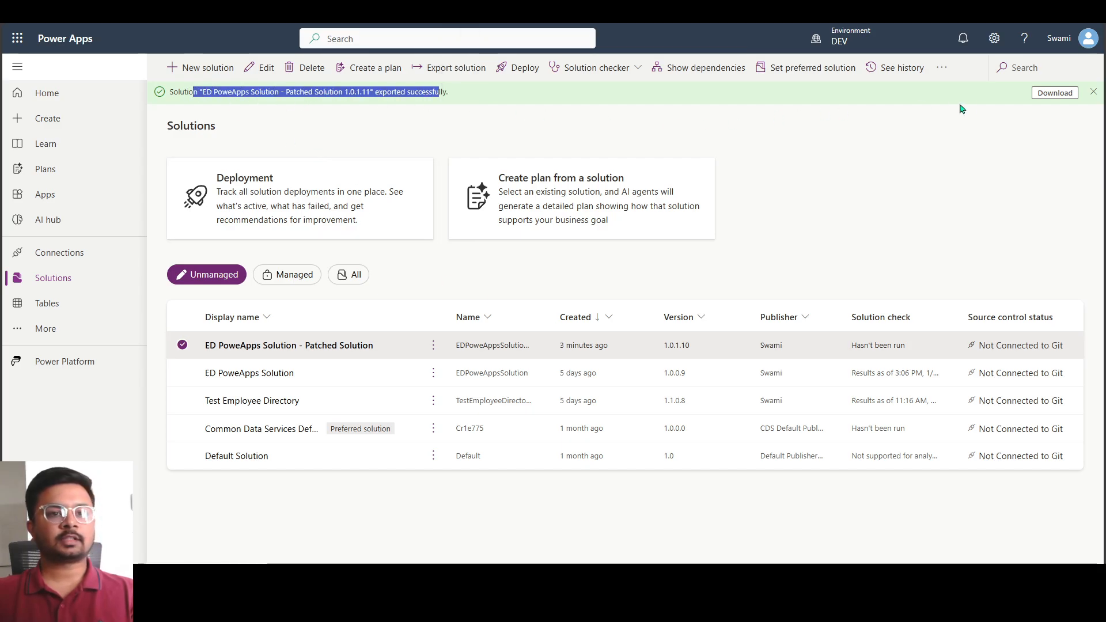
{"action": "left_click", "coordinate": [1056, 99]}
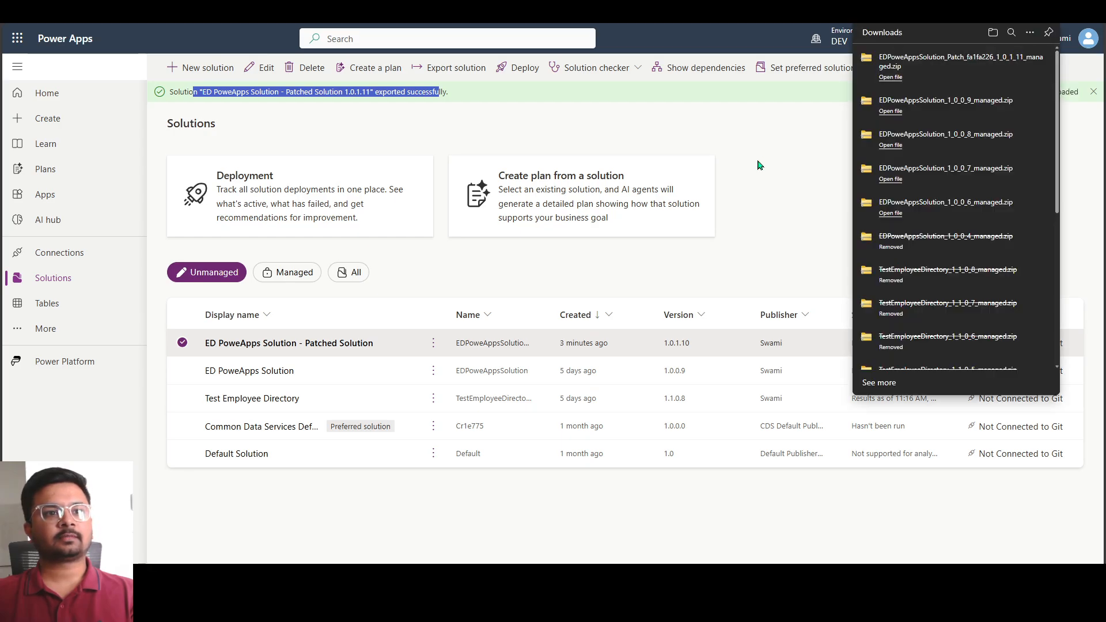
{"action": "left_click", "coordinate": [759, 161]}
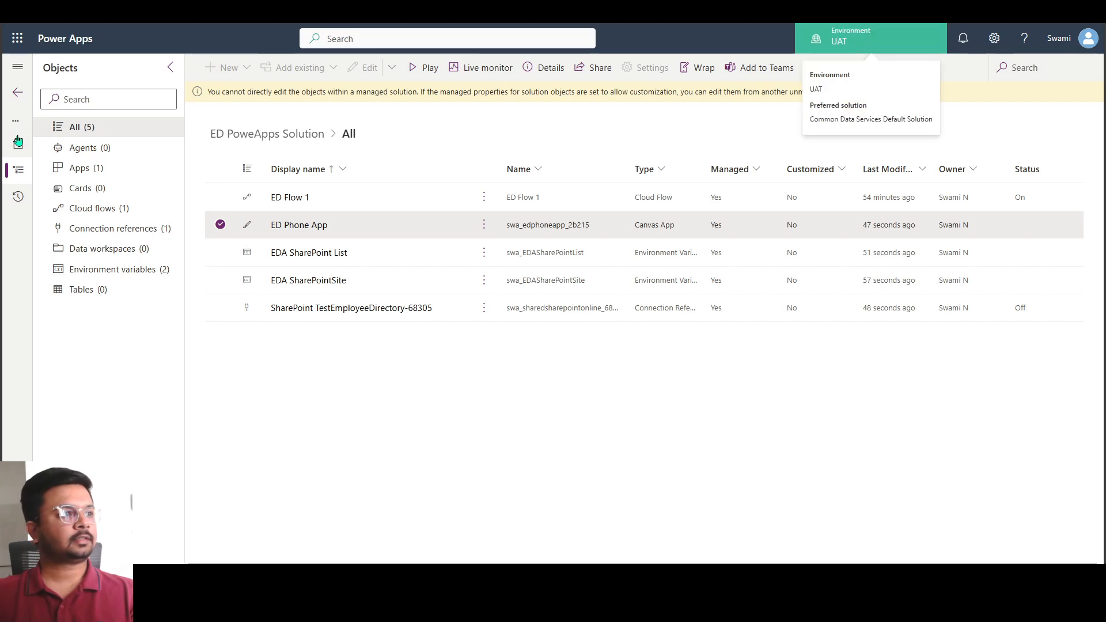
Start a solution import in UAT from this device, choose EDPoweAppsSolution_Patch_fa1fa226_1_0_1_11_managed.zip and continue to its details
{"action": "left_click", "coordinate": [18, 92]}
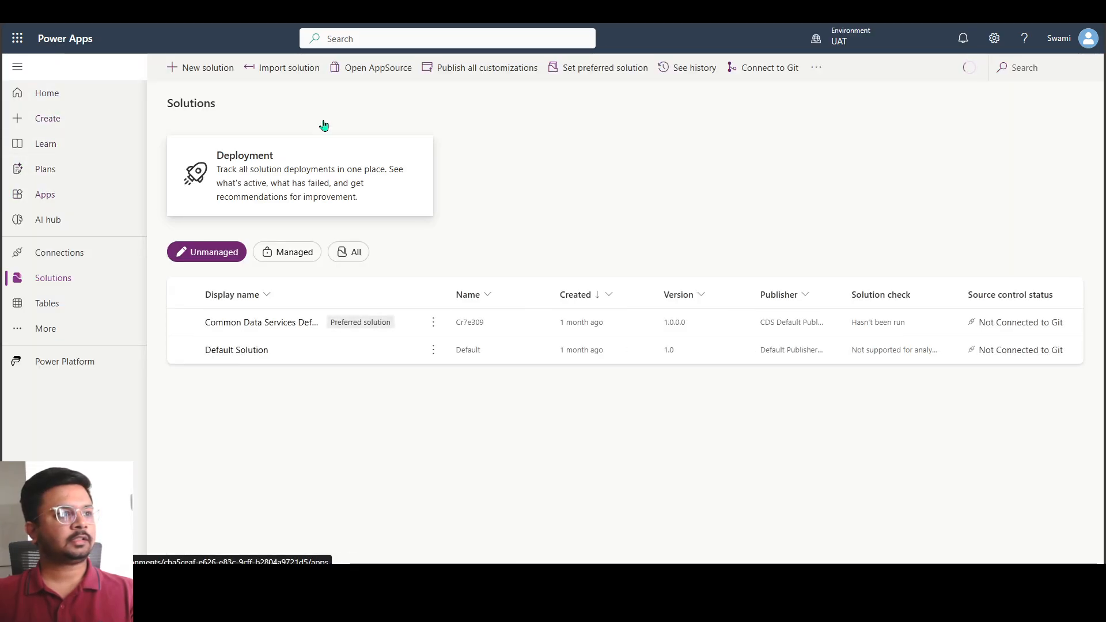
{"action": "left_click", "coordinate": [281, 77]}
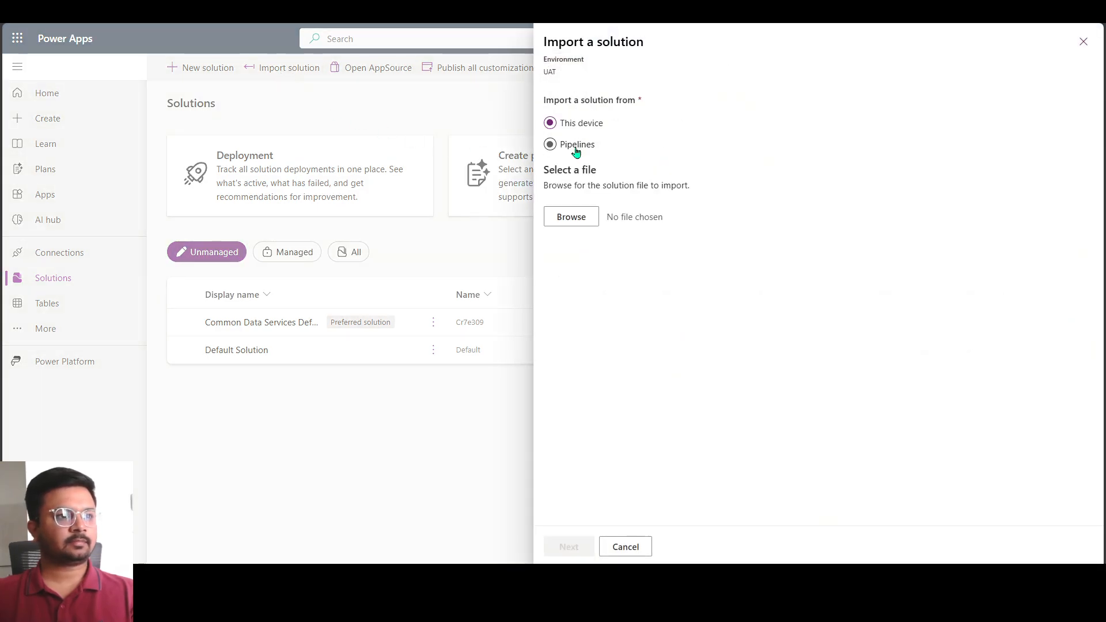
{"action": "left_click", "coordinate": [573, 154]}
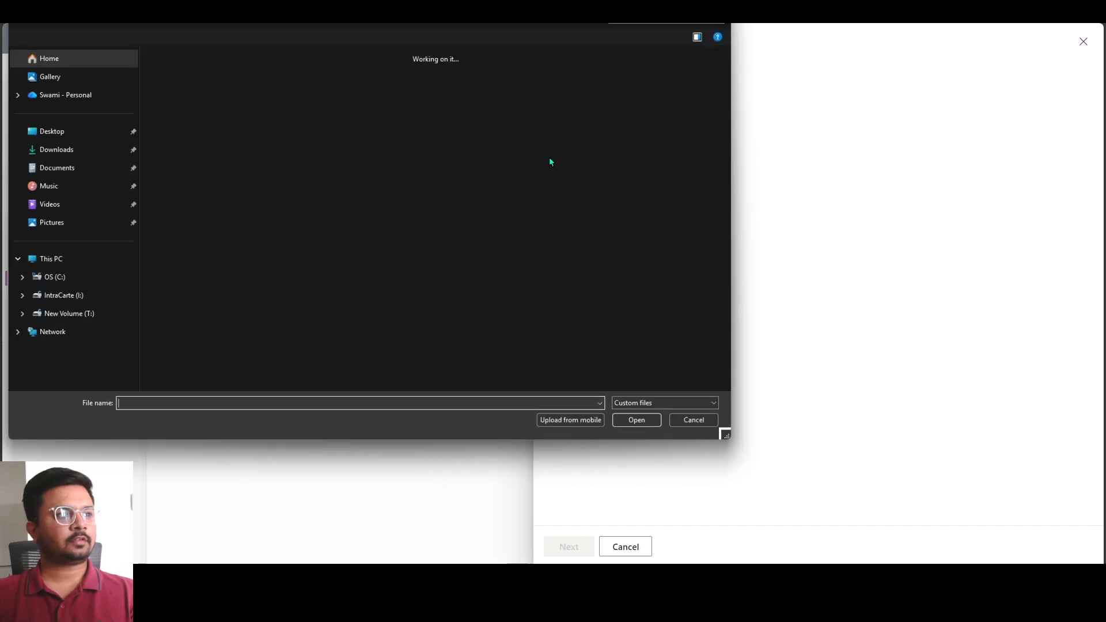
{"action": "double_click", "coordinate": [170, 100]}
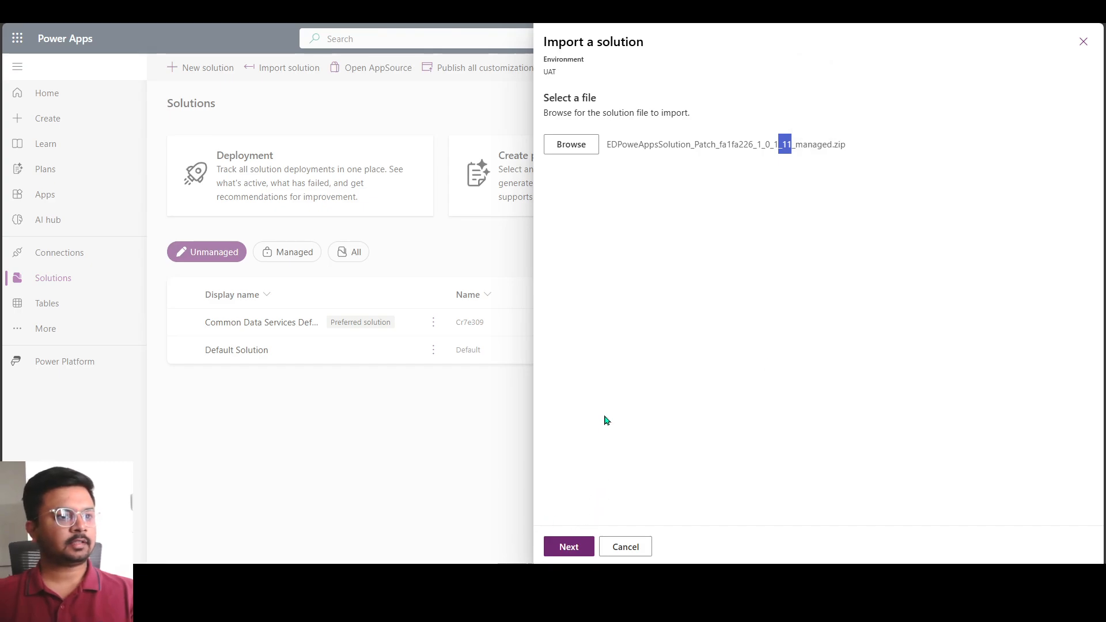
{"action": "left_click", "coordinate": [569, 548]}
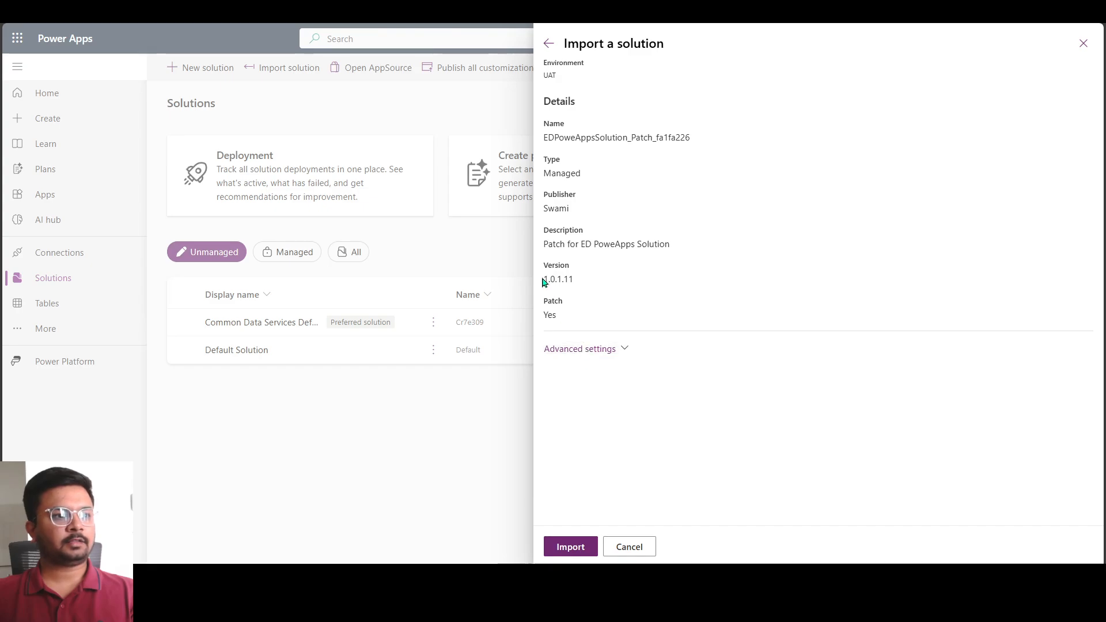
Examine the version, name and patch flag in the import details of the solution package
{"action": "left_click_drag", "start_coordinate": [547, 279], "coordinate": [585, 284]}
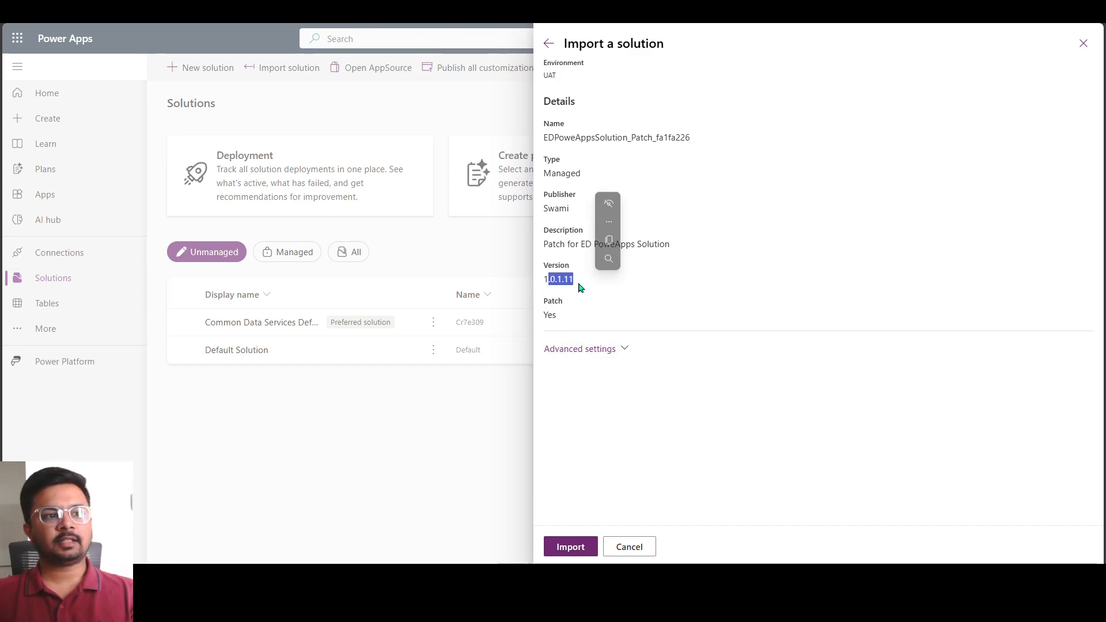
{"action": "left_click", "coordinate": [559, 292]}
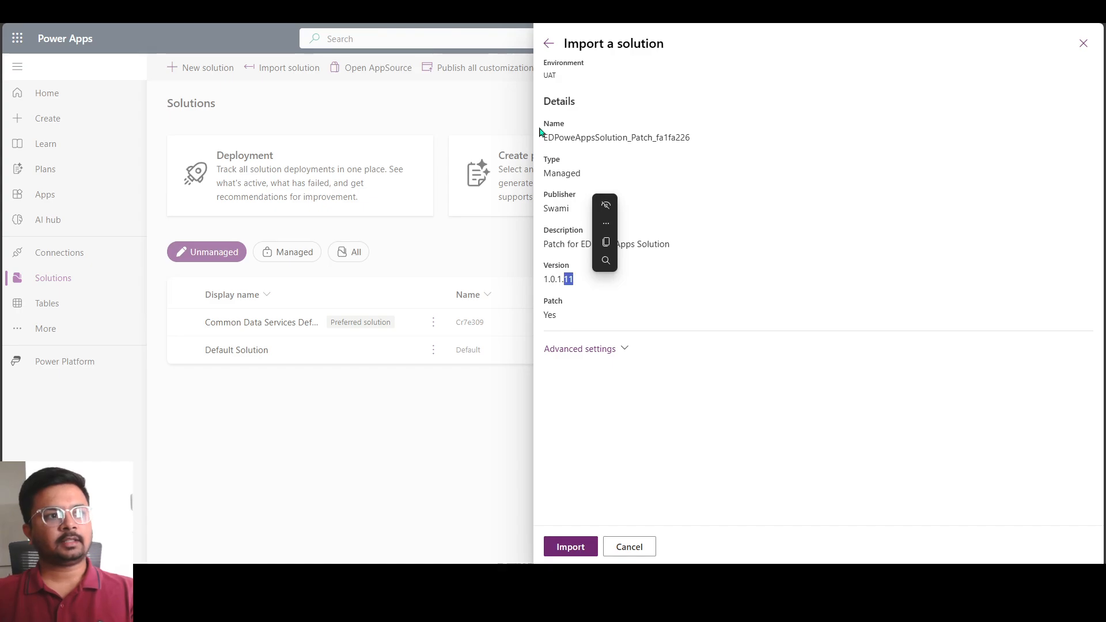
{"action": "left_click_drag", "start_coordinate": [543, 136], "coordinate": [701, 146]}
{"action": "left_click", "coordinate": [629, 142]}
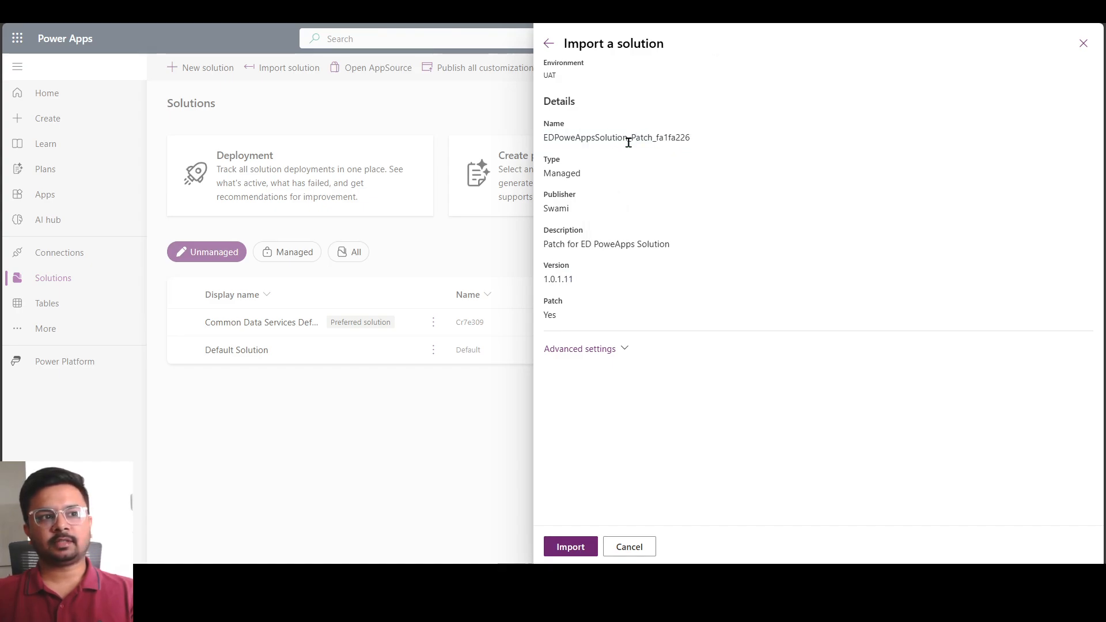
{"action": "left_click_drag", "start_coordinate": [628, 141], "coordinate": [657, 143]}
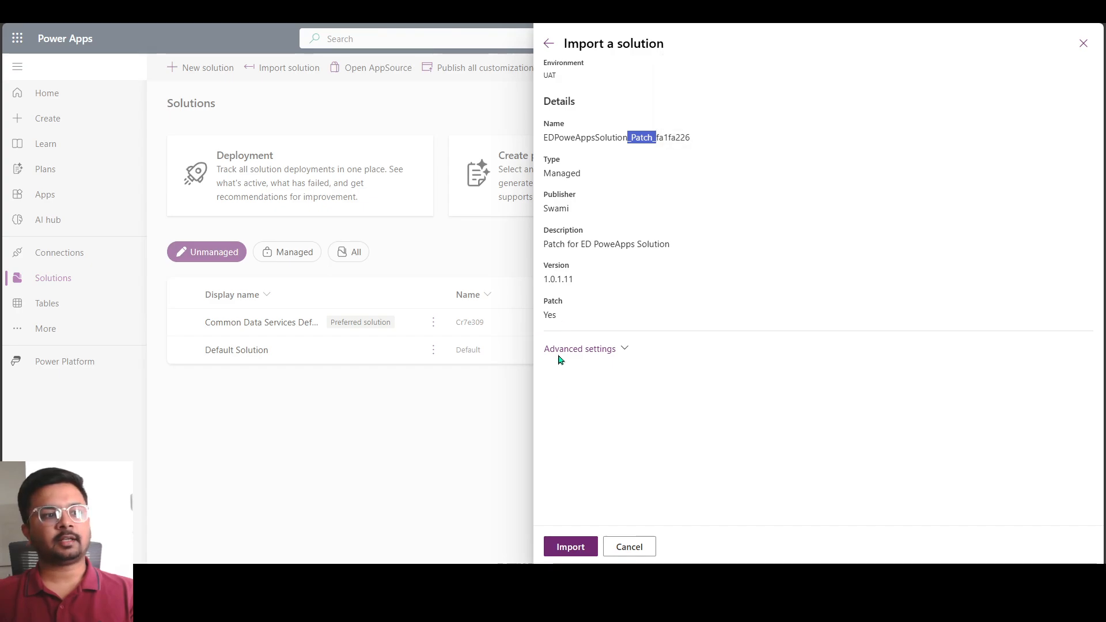
{"action": "left_click_drag", "start_coordinate": [545, 301], "coordinate": [552, 310]}
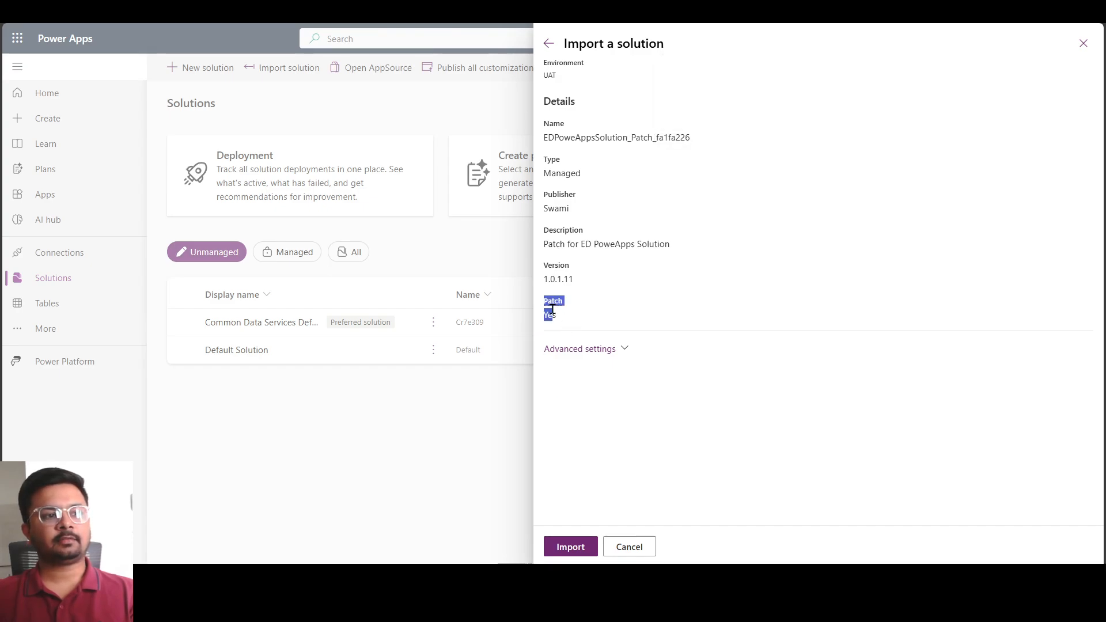
{"action": "left_click", "coordinate": [579, 369]}
Import the patch solution into UAT with its included plugin steps and flows enabled
{"action": "left_click", "coordinate": [582, 351]}
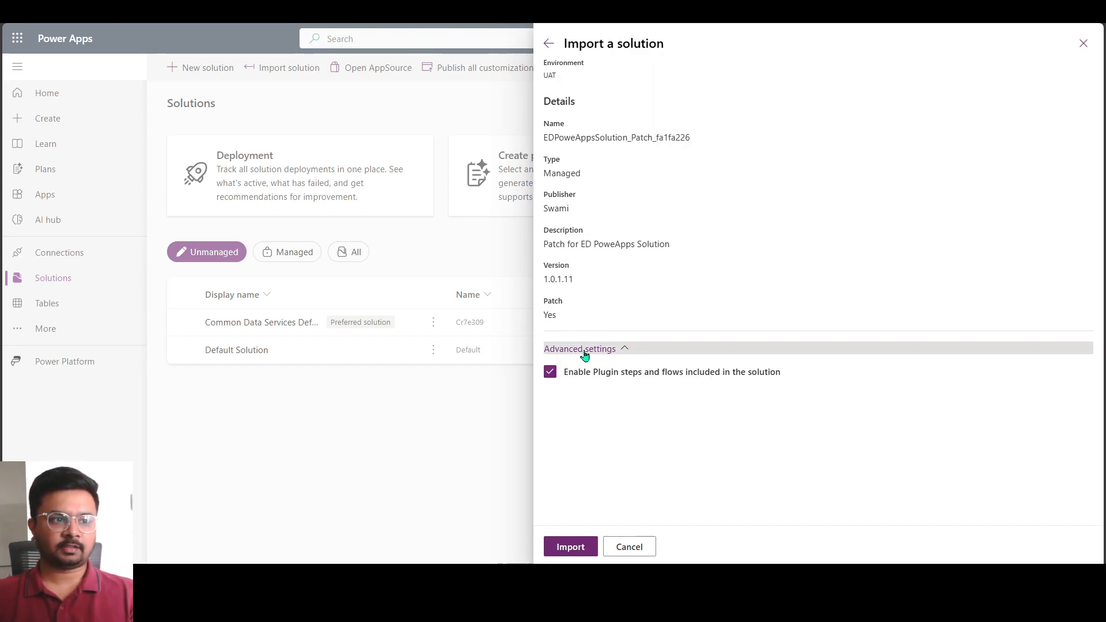
{"action": "left_click", "coordinate": [577, 552]}
{"action": "left_click", "coordinate": [571, 548]}
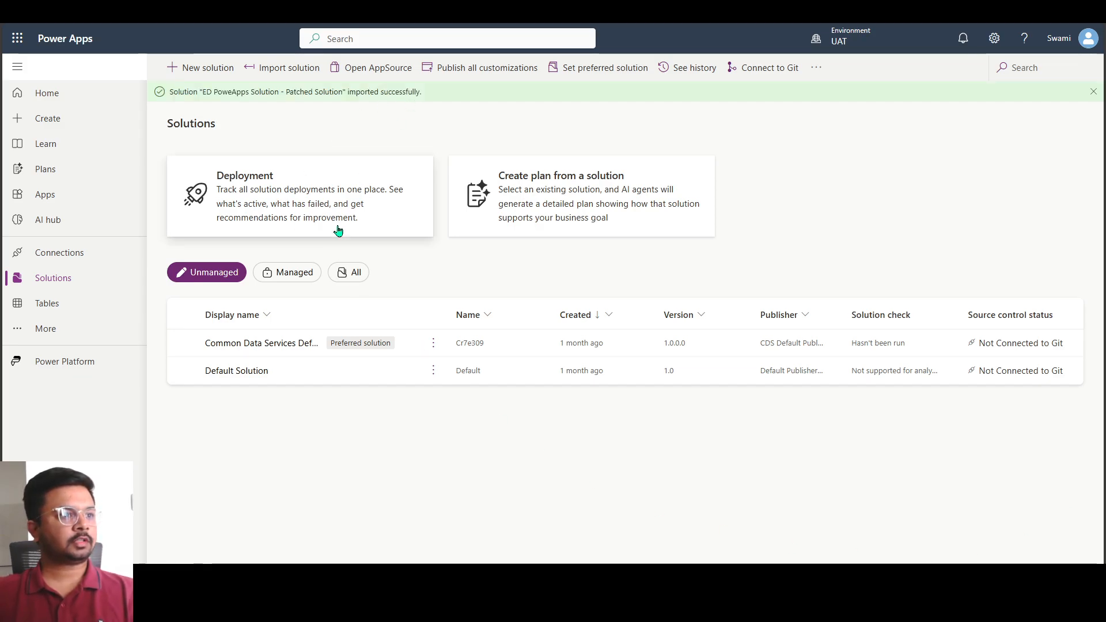
List the managed solutions in UAT and inspect the objects of the base ED PoweApps Solution, returning to the managed list
{"action": "left_click", "coordinate": [301, 276]}
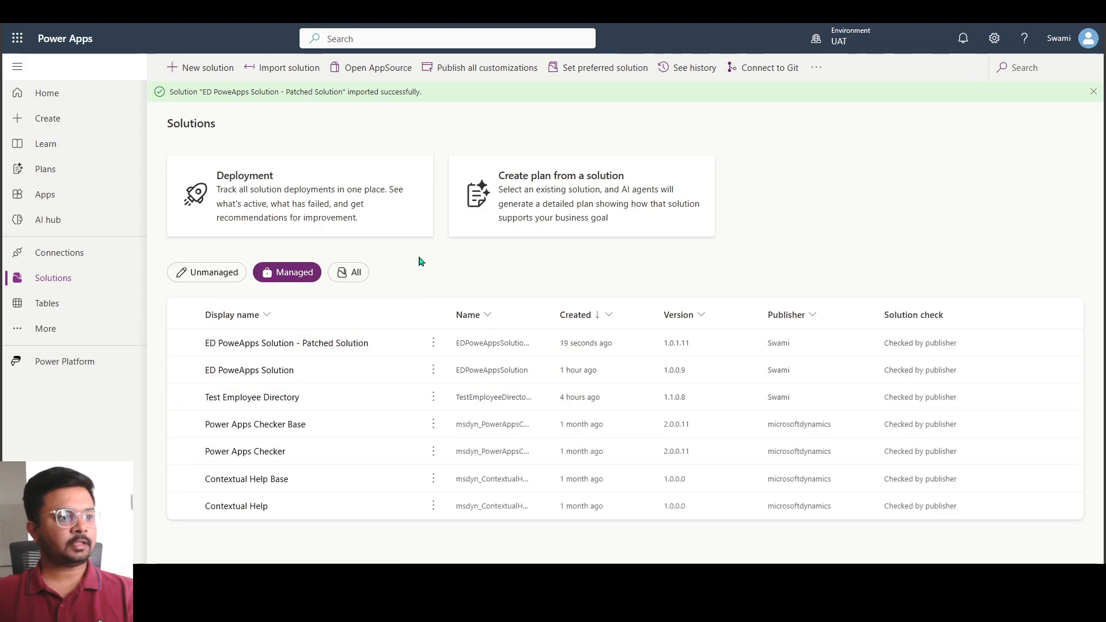
{"action": "left_click", "coordinate": [181, 344]}
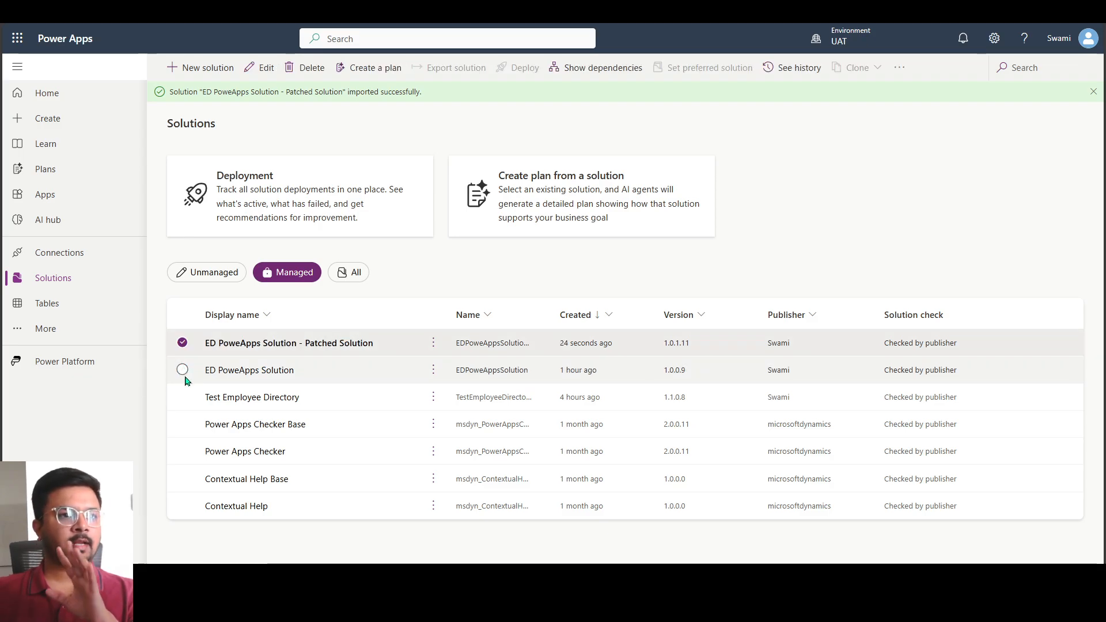
{"action": "left_click", "coordinate": [183, 369]}
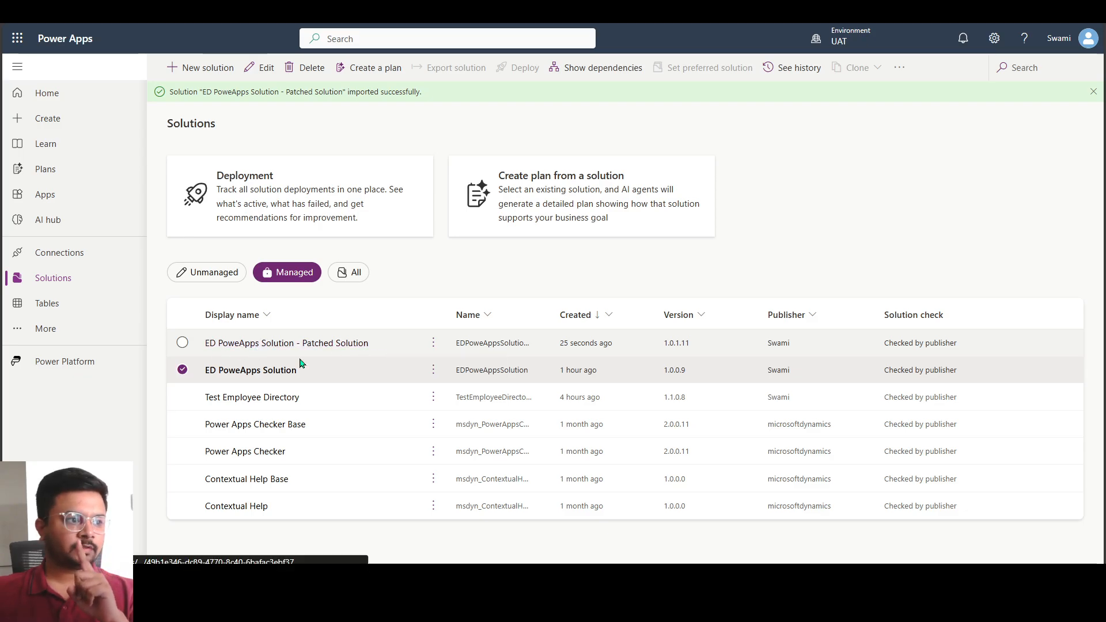
{"action": "left_click", "coordinate": [256, 372]}
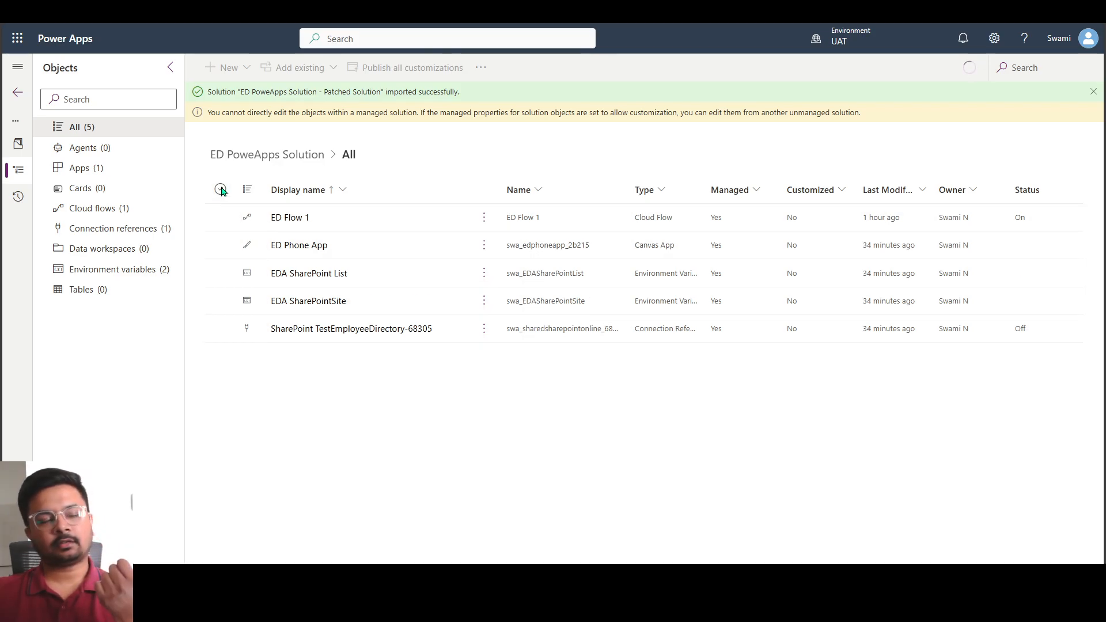
{"action": "key", "text": "alt+Left"}
{"action": "left_click", "coordinate": [282, 275]}
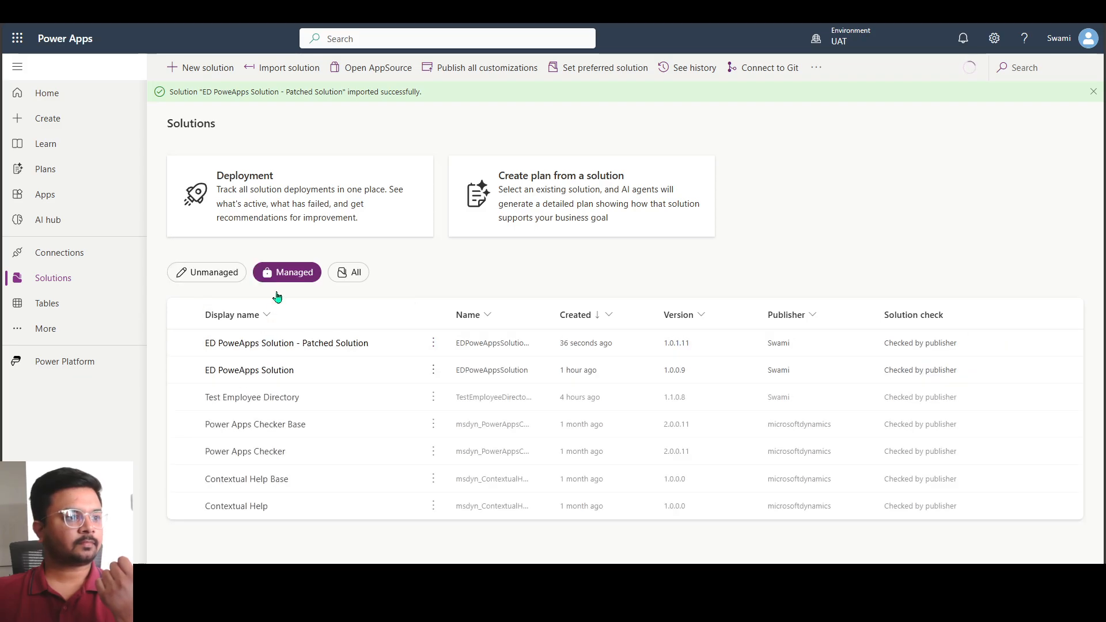
Open ED PoweApps Solution - Patched Solution in UAT and play its ED Phone App
{"action": "left_click", "coordinate": [251, 345]}
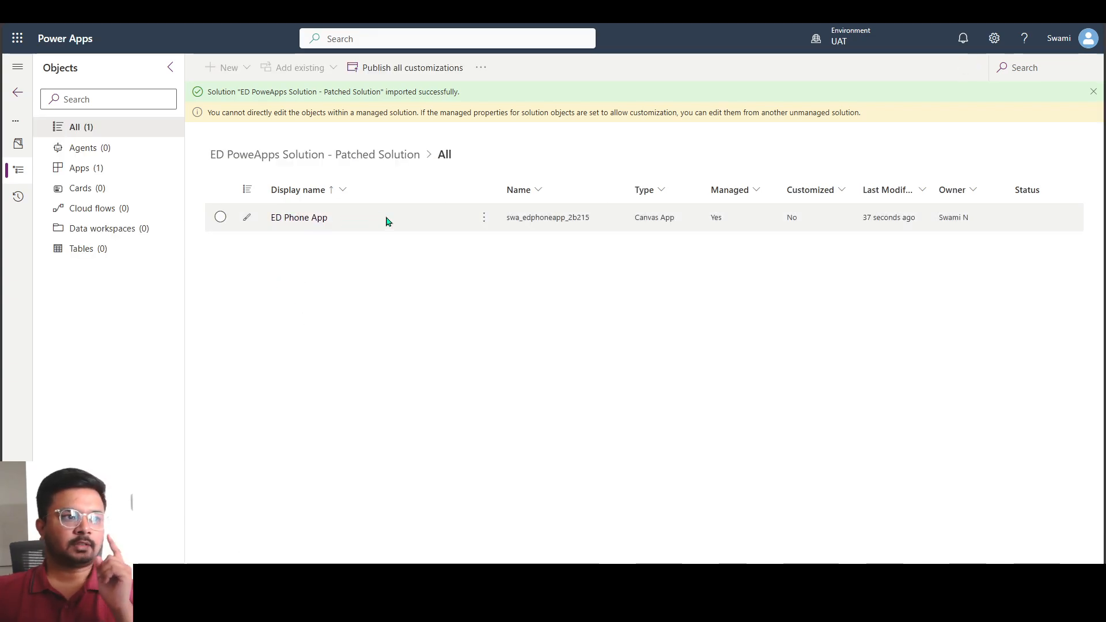
{"action": "left_click", "coordinate": [306, 224]}
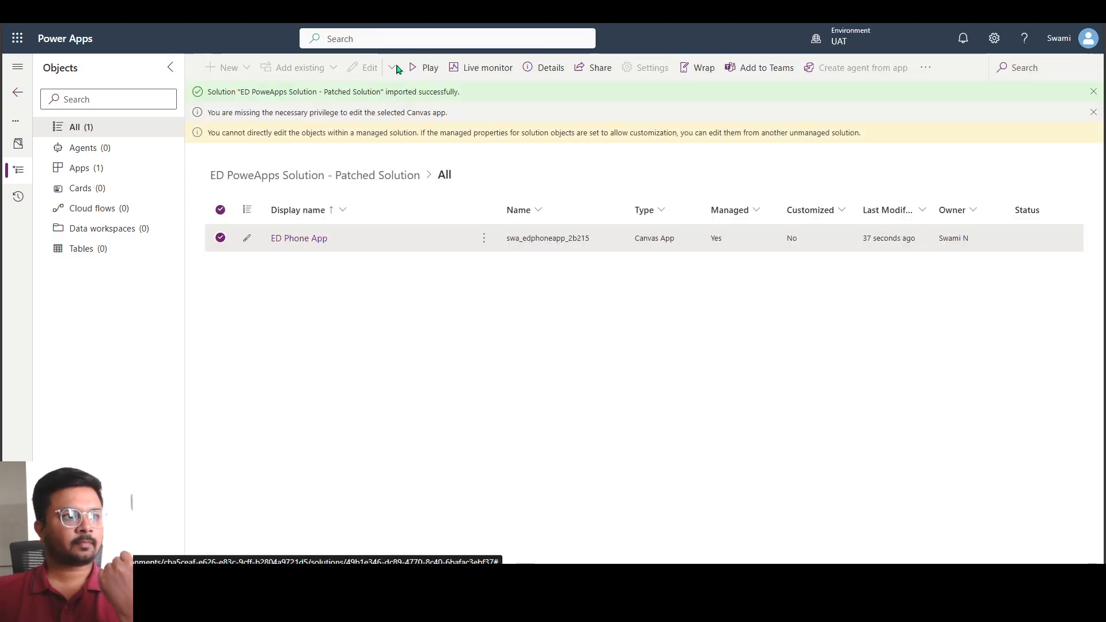
{"action": "left_click", "coordinate": [427, 67]}
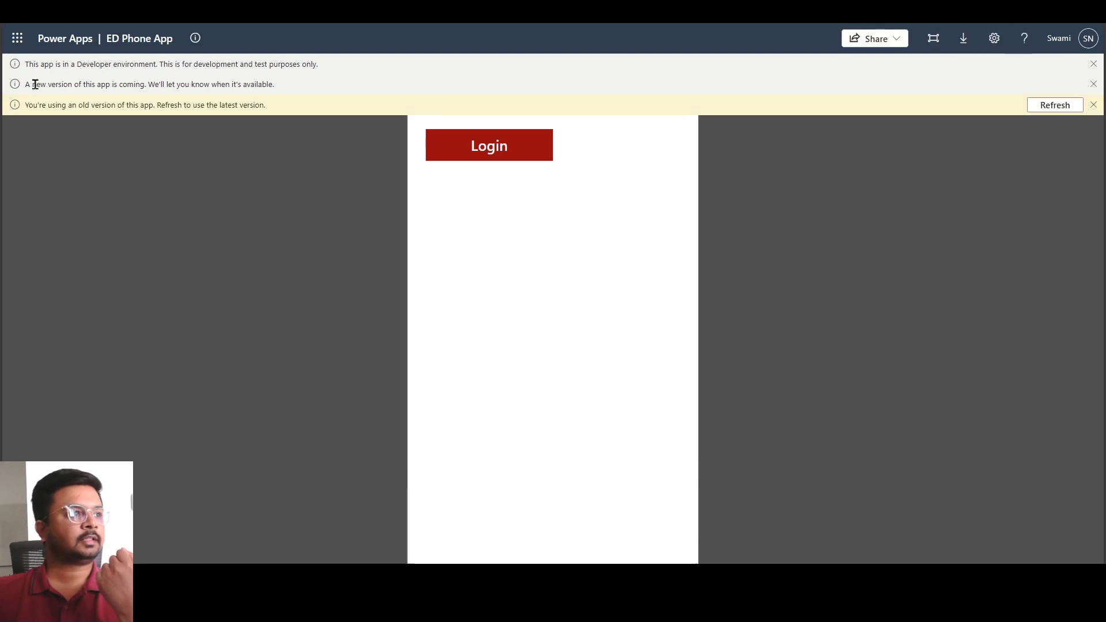
Refresh the running ED Phone App to its latest version, check its screen and return to the UAT solutions list
{"action": "left_click", "coordinate": [1056, 109]}
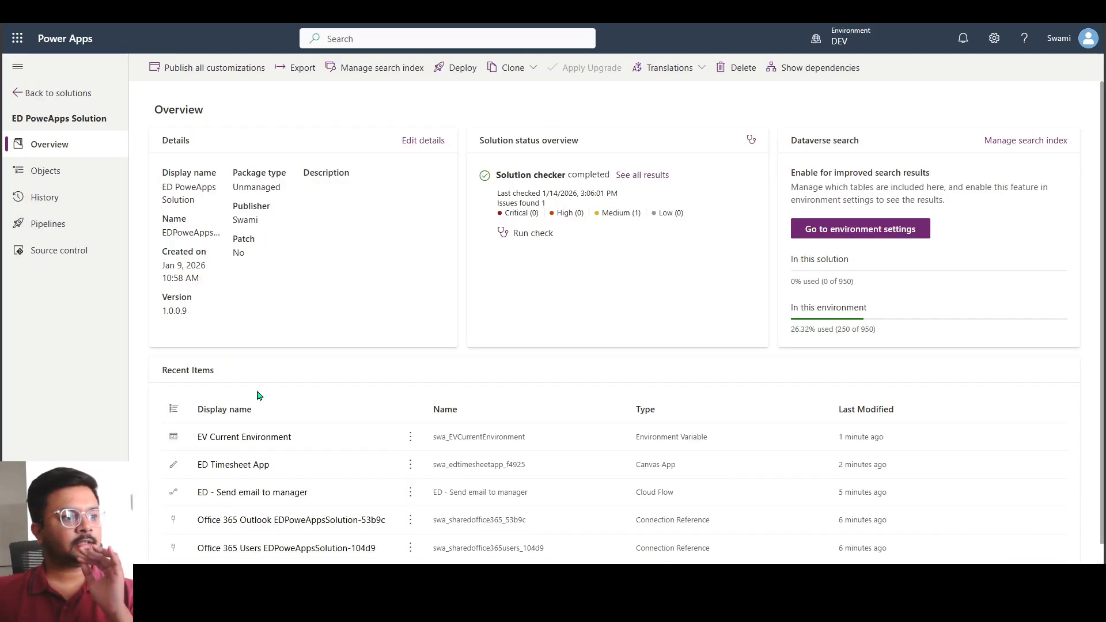
{"action": "scroll", "coordinate": [259, 398], "scroll_direction": "down", "scroll_amount": 1}
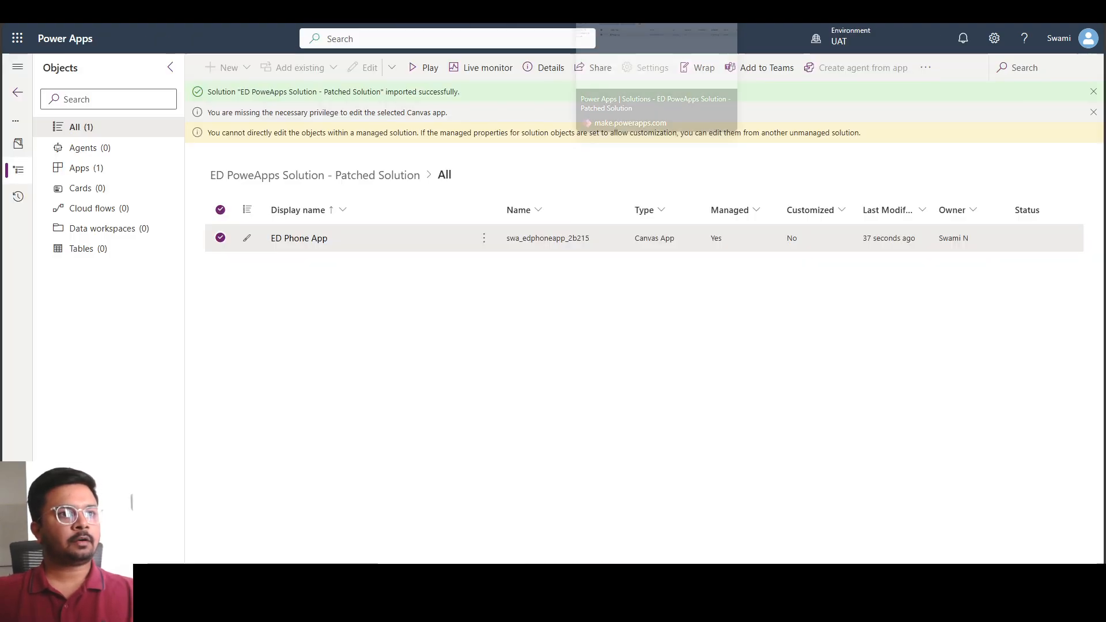
{"action": "left_click", "coordinate": [628, 13]}
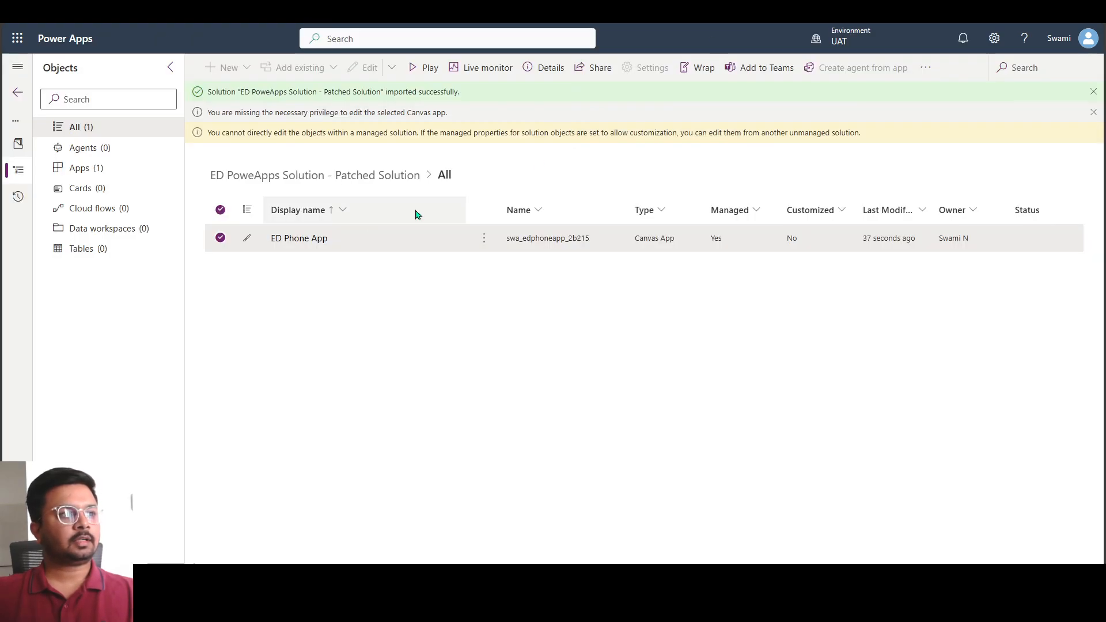
{"action": "left_click", "coordinate": [20, 91]}
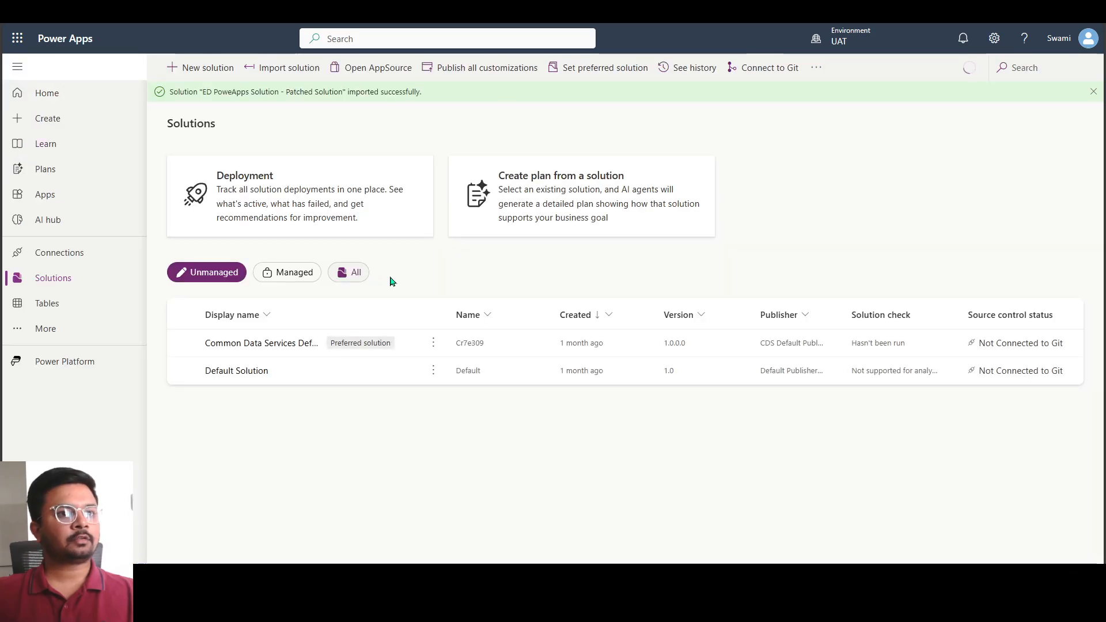
List the managed solutions in UAT and examine the patched solution's entry and the commands available for the base ED PoweApps Solution
{"action": "mouse_move", "coordinate": [832, 53]}
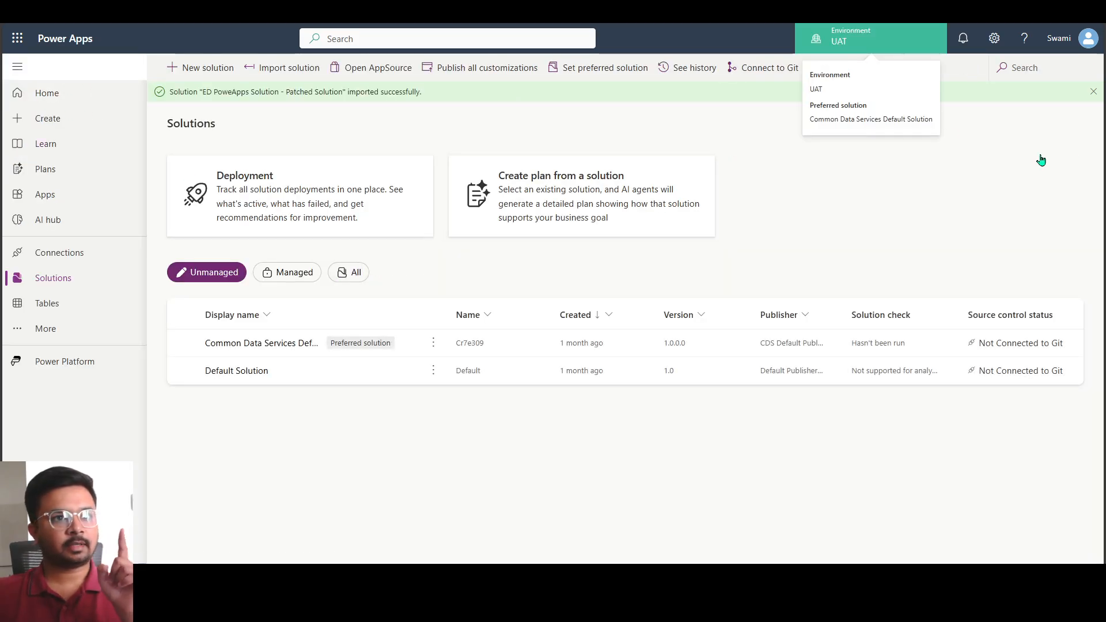
{"action": "left_click", "coordinate": [1093, 93]}
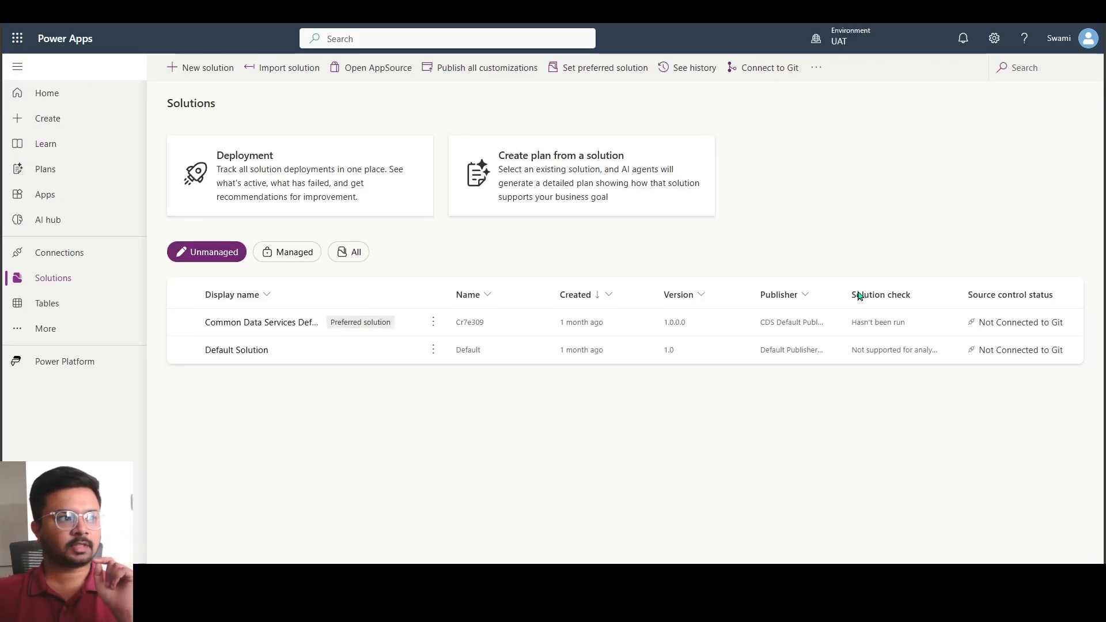
{"action": "left_click", "coordinate": [289, 253]}
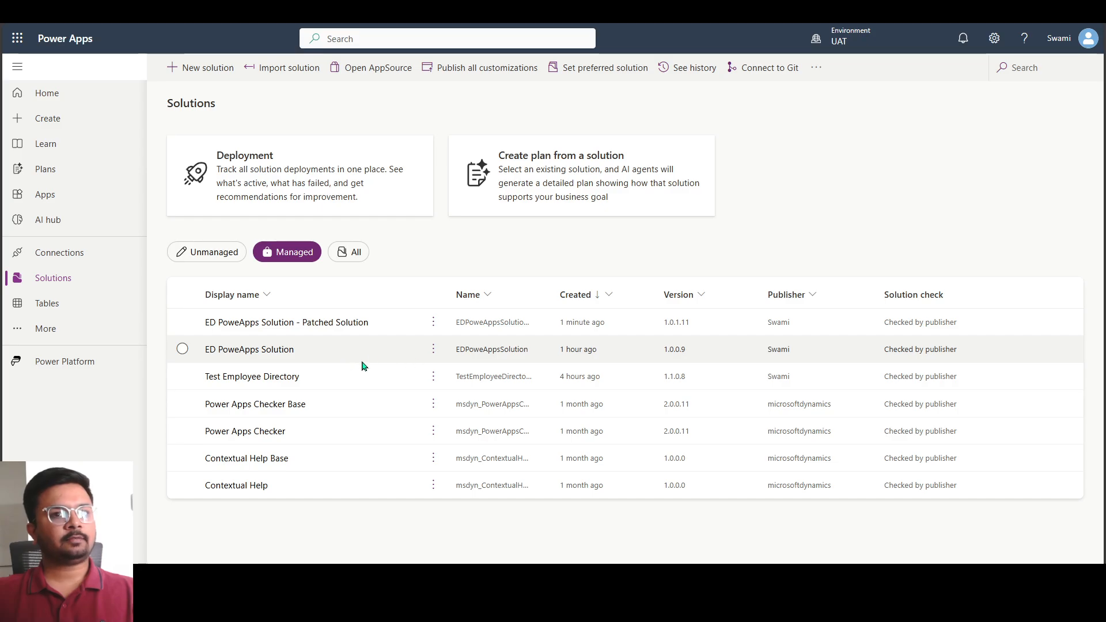
{"action": "left_click", "coordinate": [182, 322]}
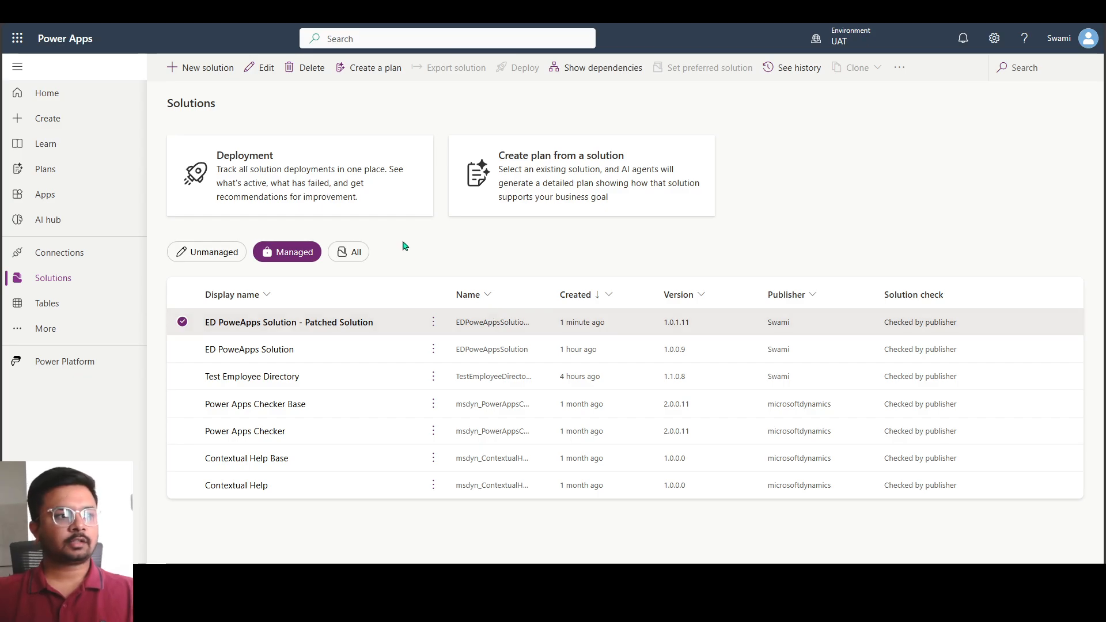
{"action": "left_click", "coordinate": [181, 326]}
{"action": "left_click", "coordinate": [182, 333]}
{"action": "left_click", "coordinate": [184, 333]}
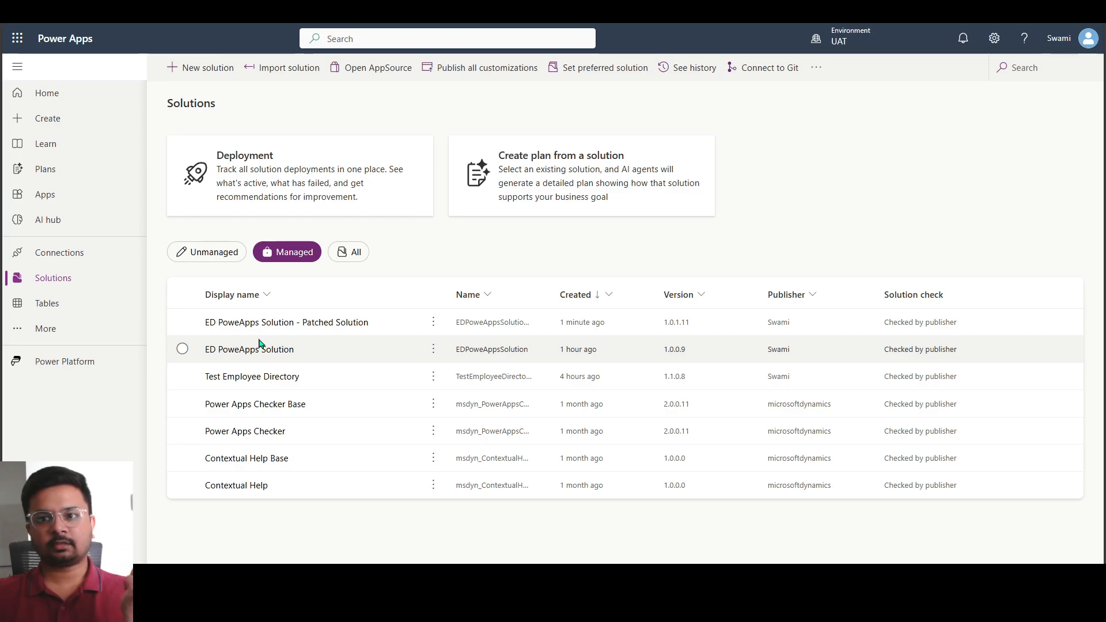
{"action": "left_click", "coordinate": [434, 350]}
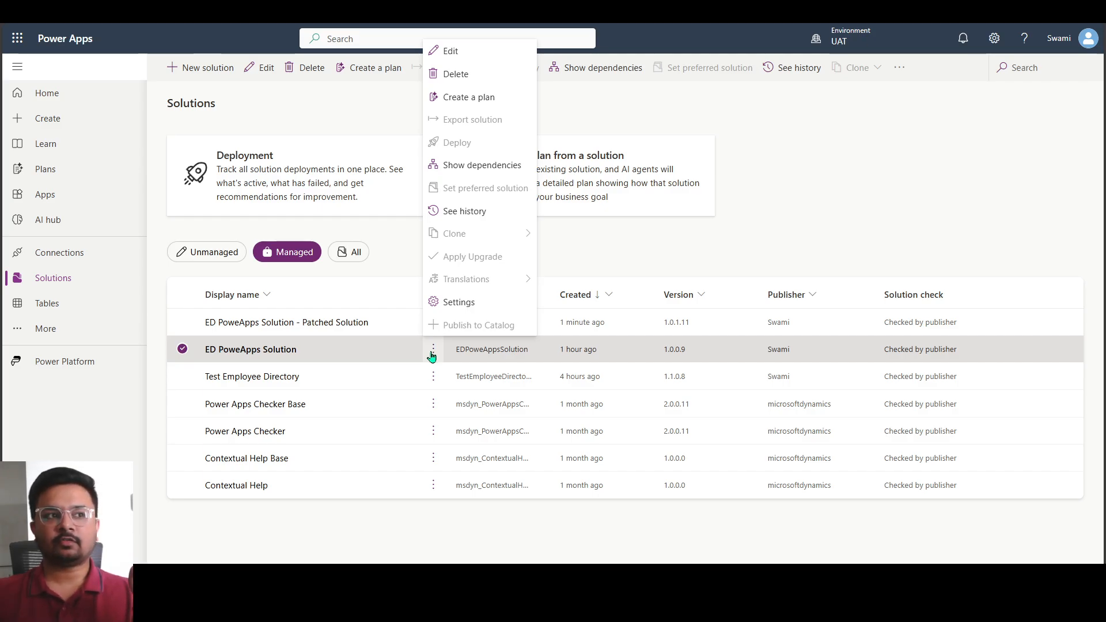
{"action": "left_click", "coordinate": [391, 246]}
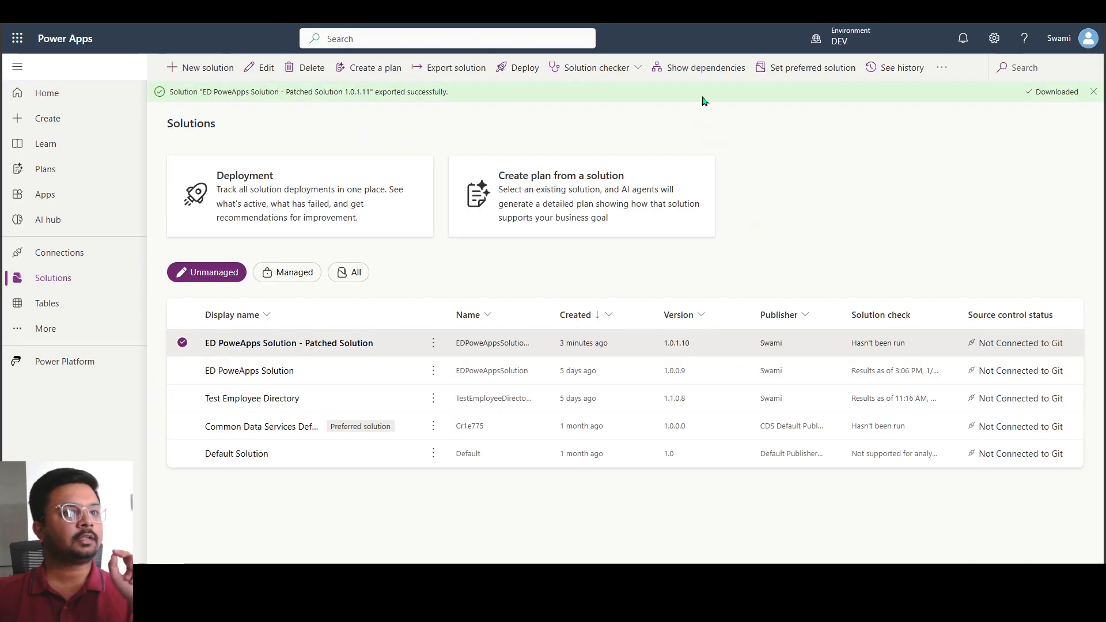
Switch to DEV, inspect the apps, flow and environment variable in the base ED PoweApps Solution, and return to the solutions list
{"action": "left_click", "coordinate": [182, 344]}
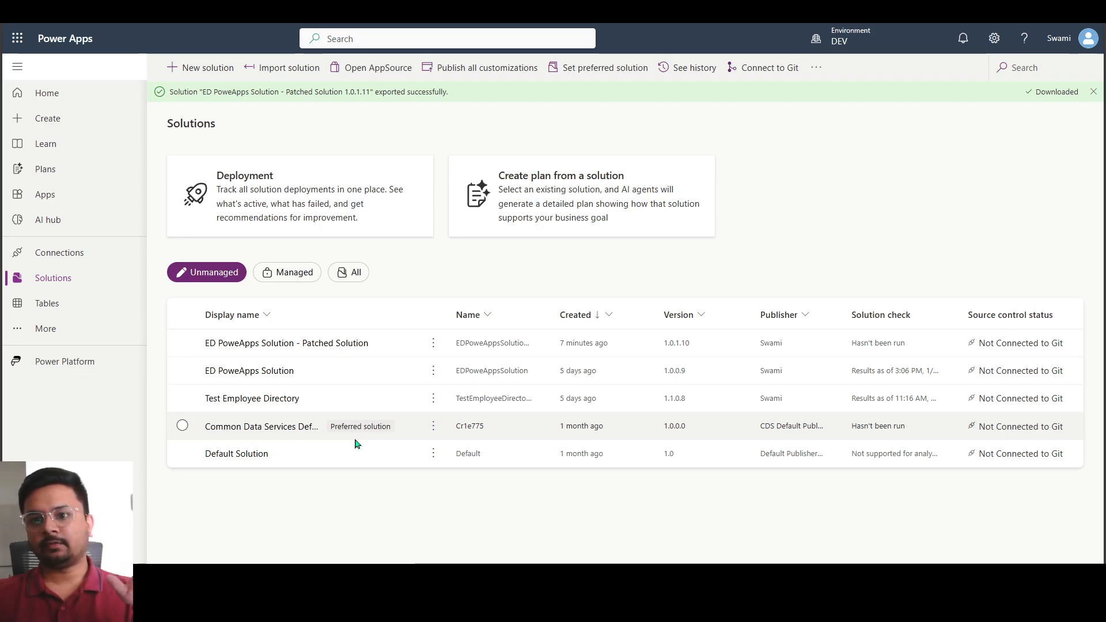
{"action": "left_click", "coordinate": [266, 376]}
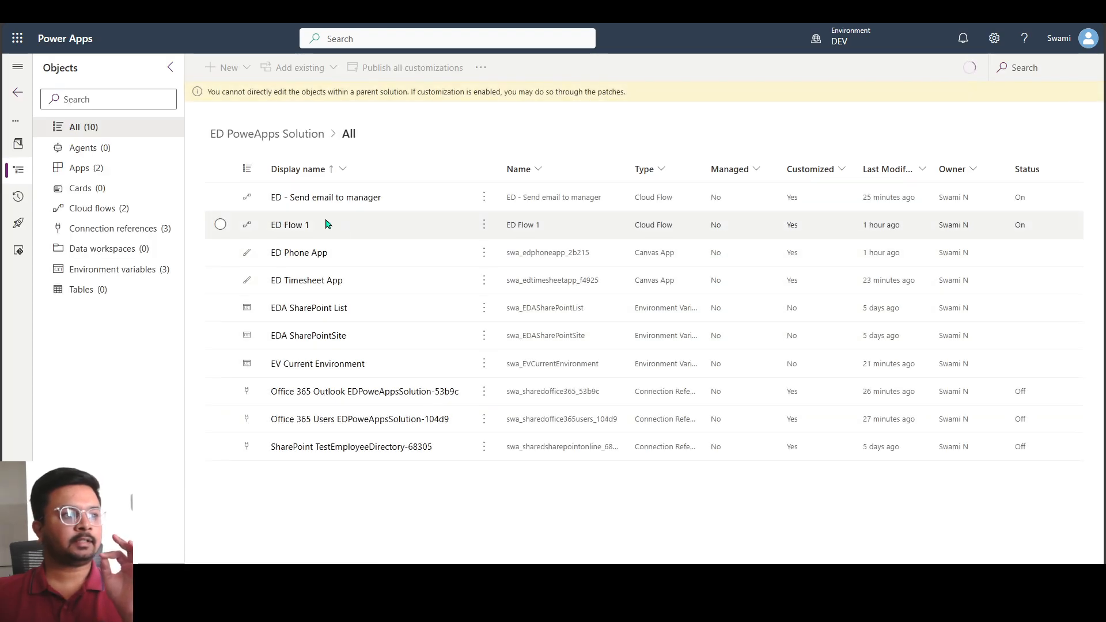
{"action": "left_click", "coordinate": [346, 258]}
{"action": "left_click", "coordinate": [360, 286]}
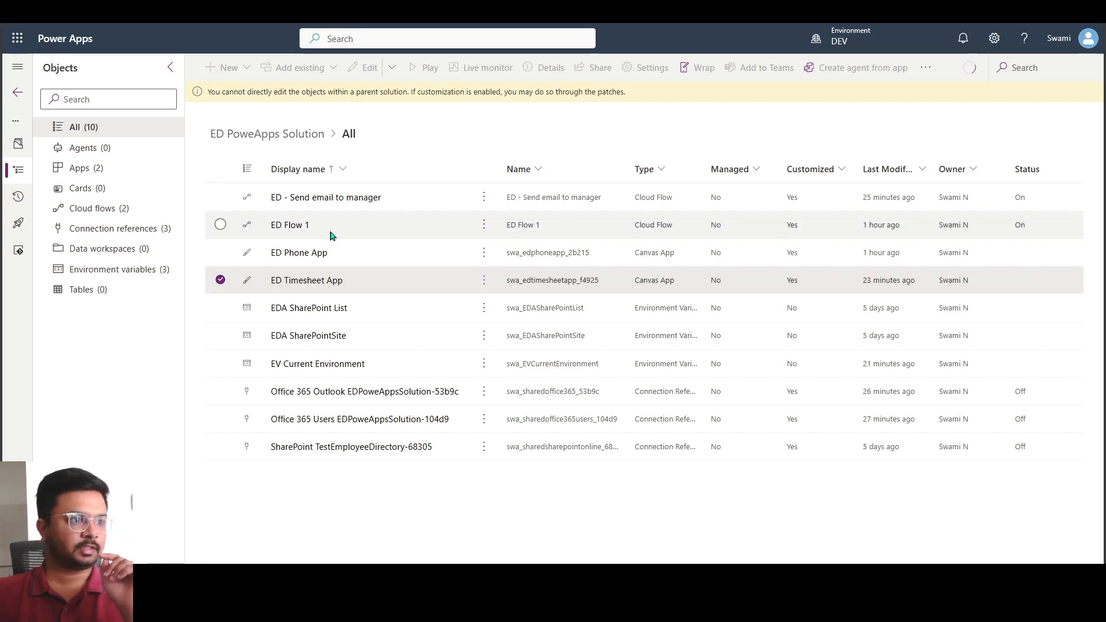
{"action": "left_click", "coordinate": [410, 201]}
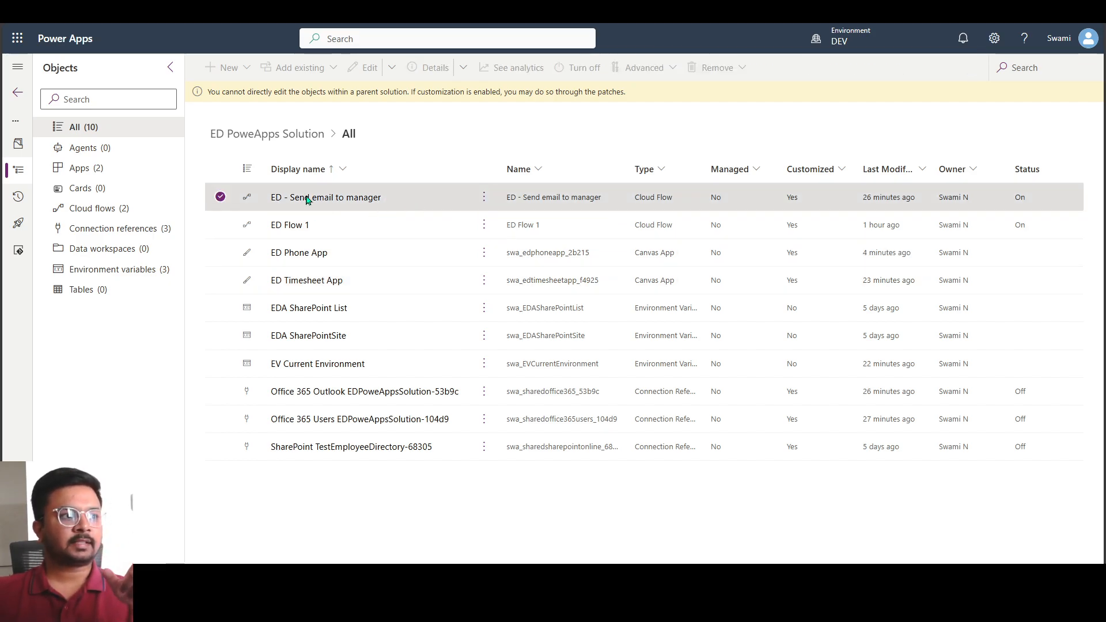
{"action": "left_click", "coordinate": [220, 364]}
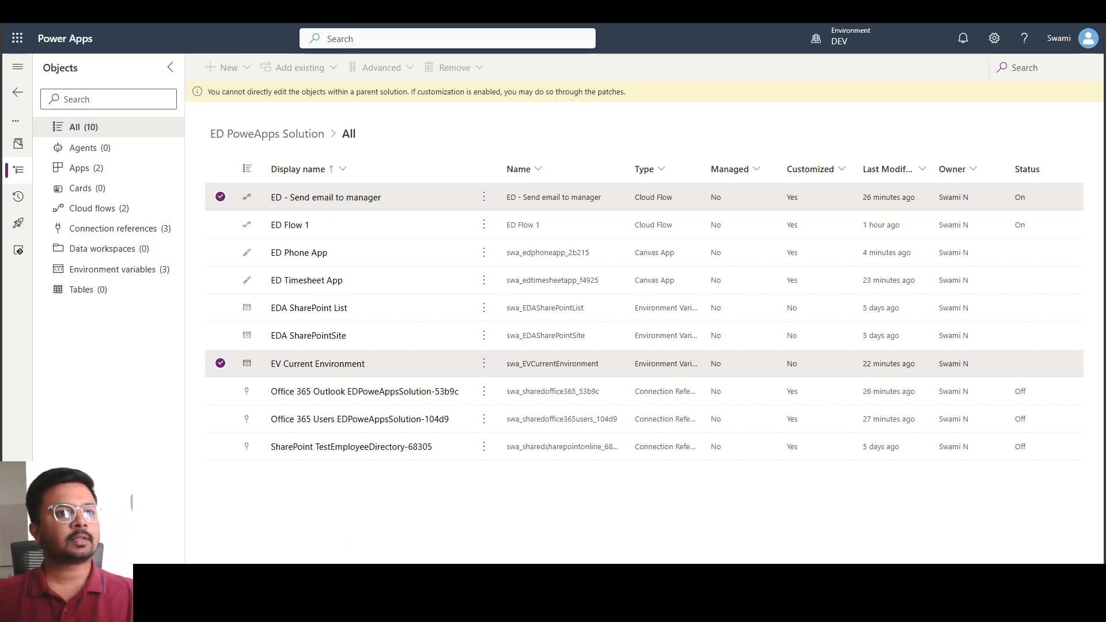
{"action": "left_click", "coordinate": [18, 93]}
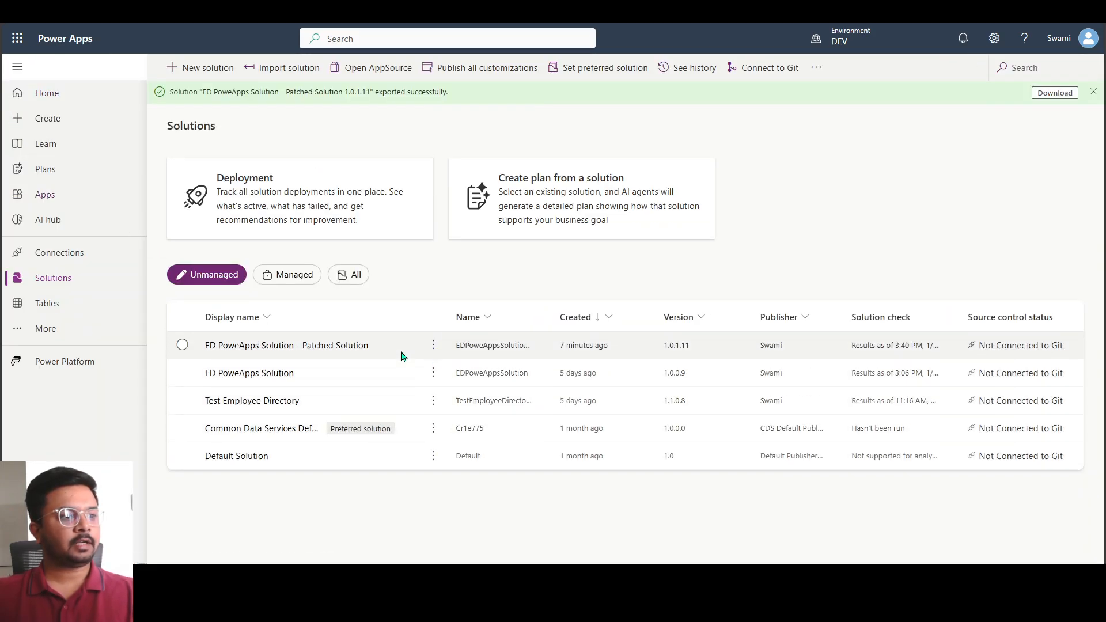
Start cloning the unmanaged ED PoweApps Solution in DEV to a new solution, keeping its display name
{"action": "left_click", "coordinate": [390, 380]}
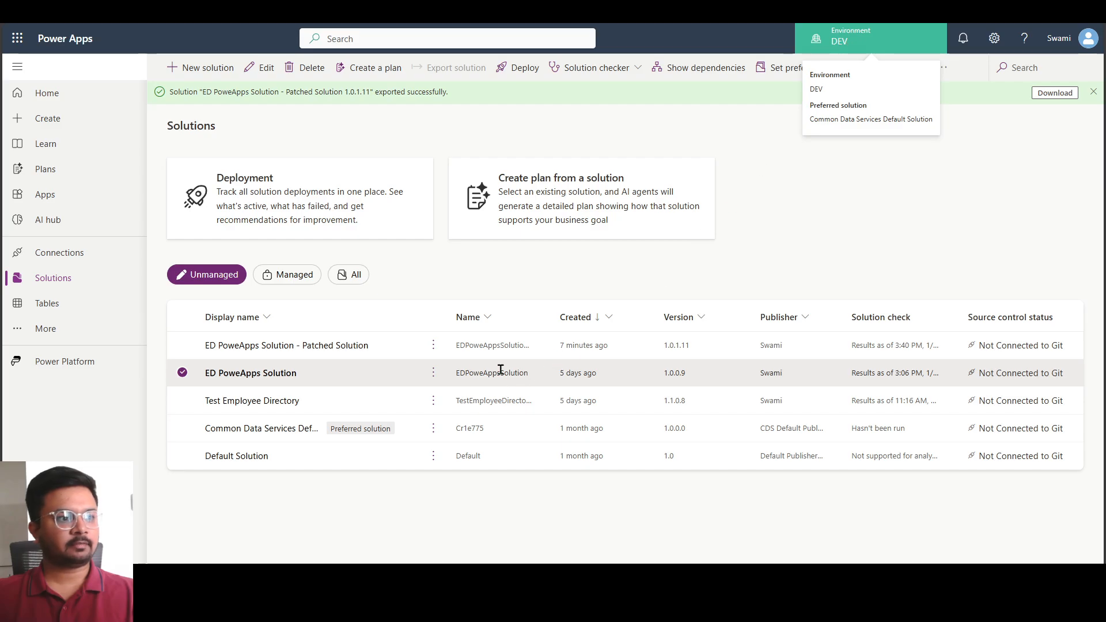
{"action": "left_click", "coordinate": [434, 382]}
{"action": "mouse_move", "coordinate": [438, 257]}
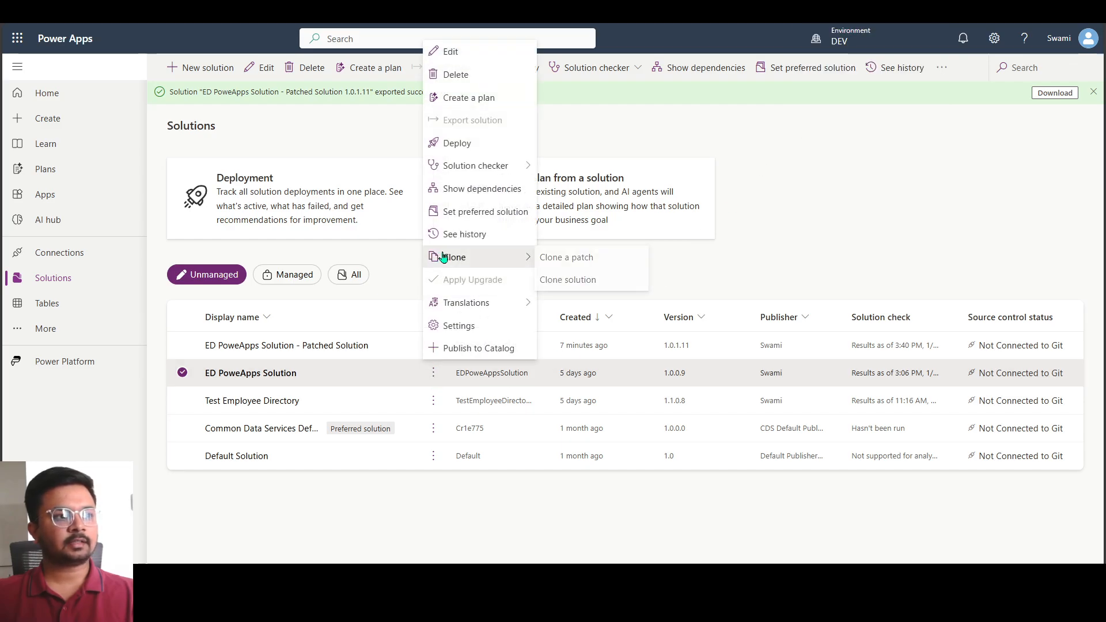
{"action": "left_click", "coordinate": [588, 281]}
{"action": "left_click", "coordinate": [996, 174]}
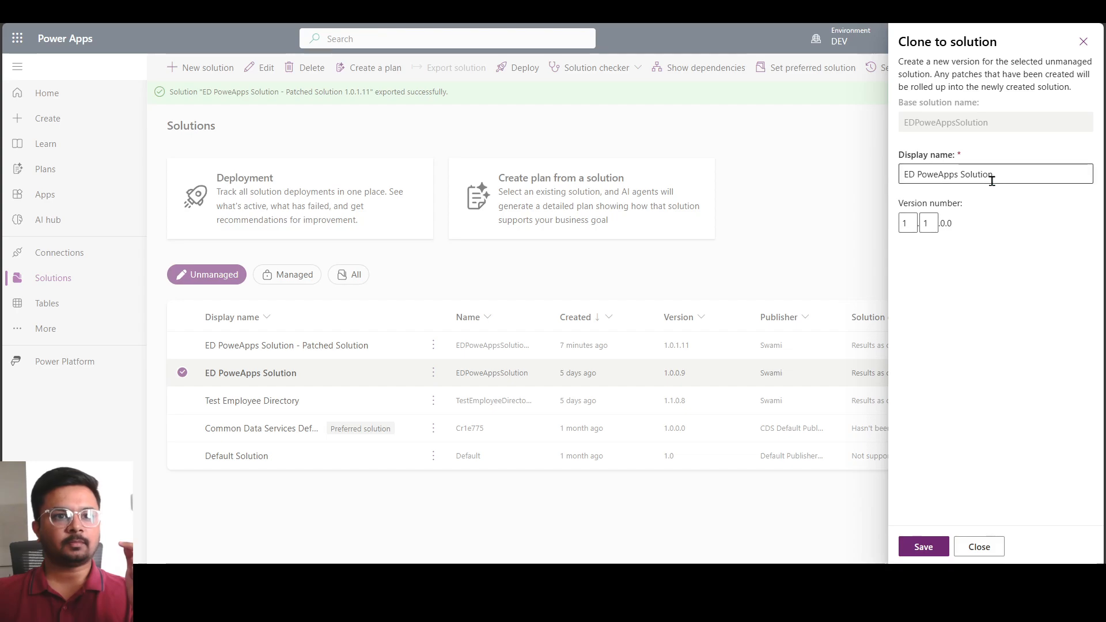
{"action": "left_click_drag", "start_coordinate": [1005, 172], "coordinate": [760, 170]}
{"action": "left_click", "coordinate": [954, 219]}
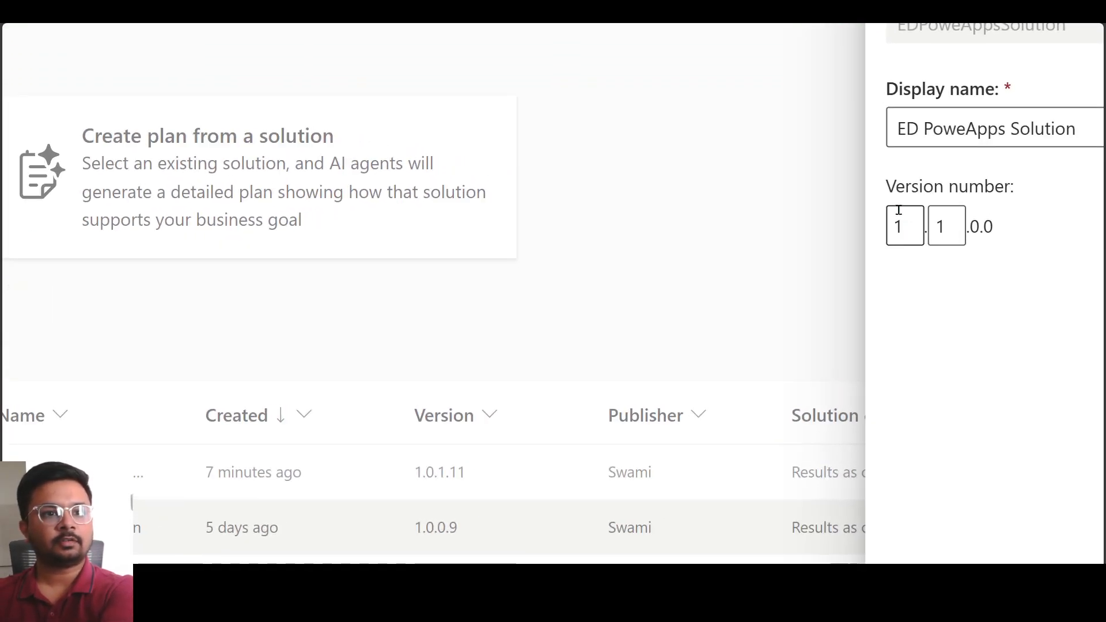
Set the cloned solution's version to 2.1.0.0 and save it, rolling up the patch
{"action": "left_click_drag", "start_coordinate": [891, 191], "coordinate": [1051, 200]}
{"action": "left_click", "coordinate": [988, 254]}
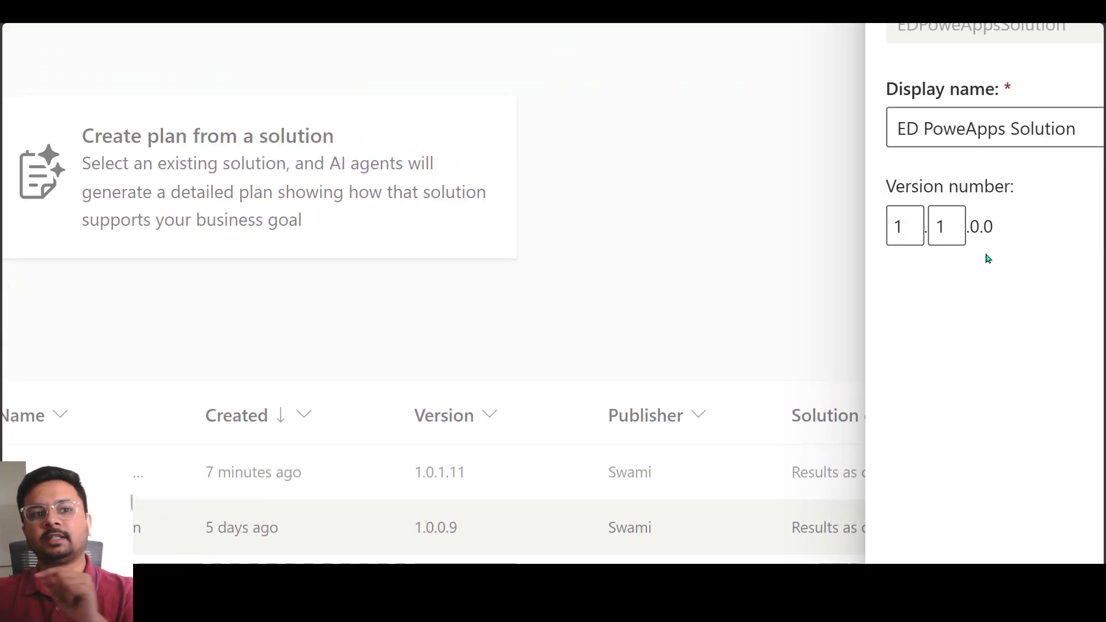
{"action": "left_click", "coordinate": [897, 226]}
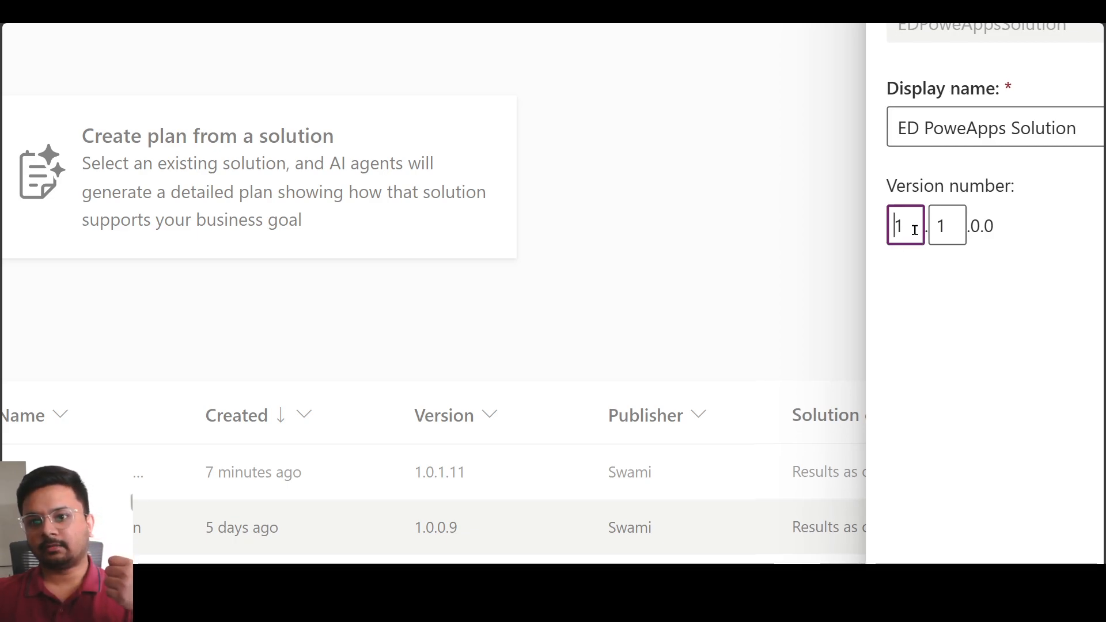
{"action": "left_click_drag", "start_coordinate": [972, 226], "coordinate": [1001, 227]}
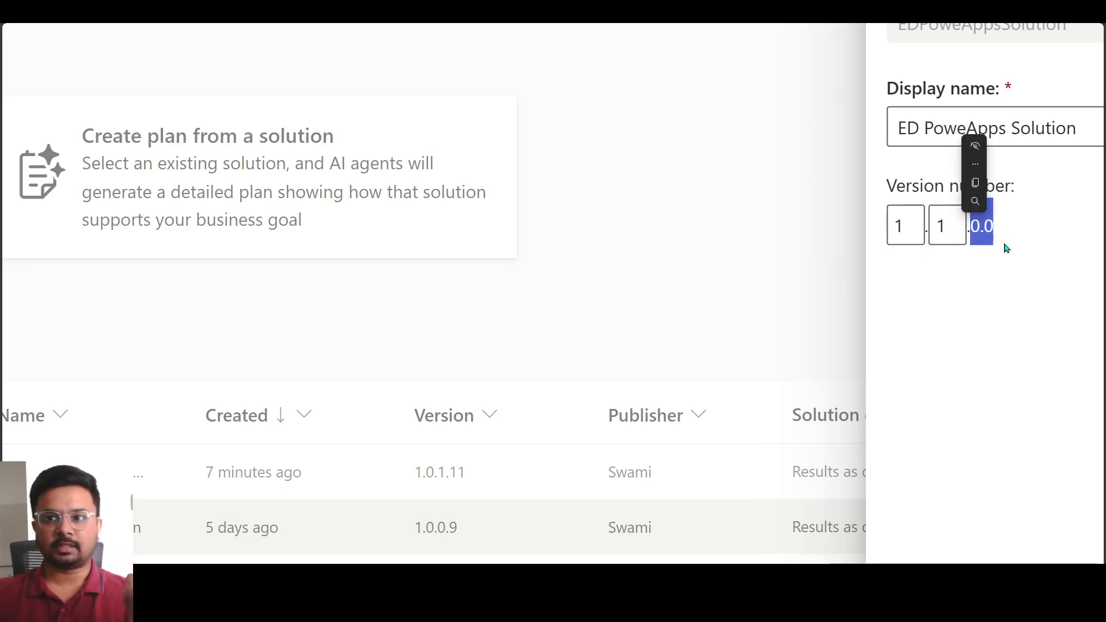
{"action": "left_click", "coordinate": [1006, 248]}
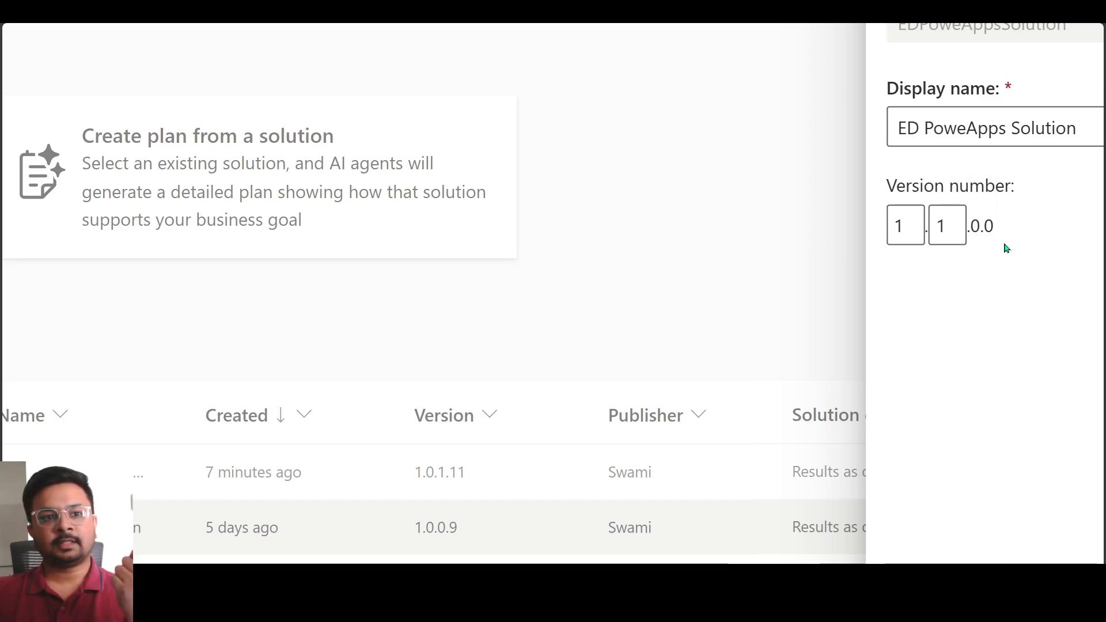
{"action": "double_click", "coordinate": [945, 225]}
{"action": "double_click", "coordinate": [913, 227]}
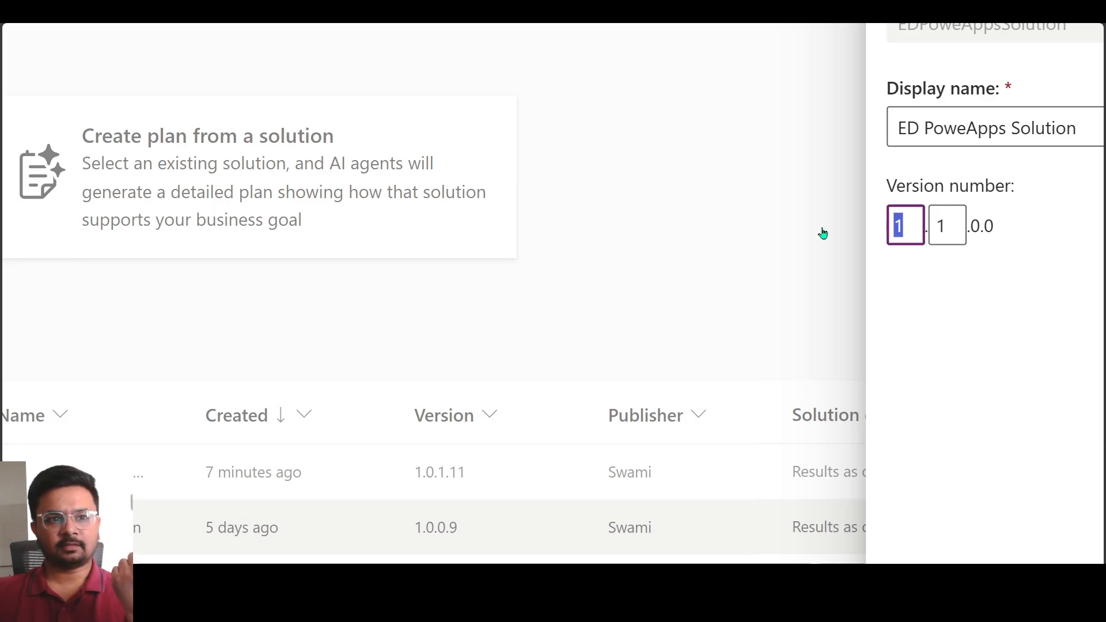
{"action": "type", "text": "2"}
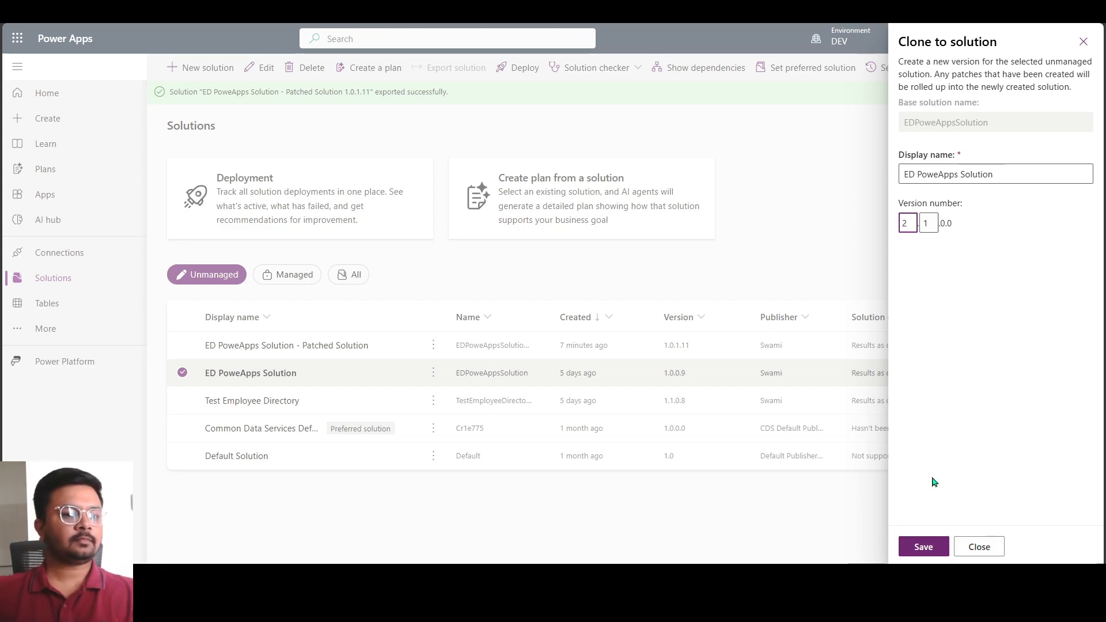
{"action": "left_click", "coordinate": [925, 548]}
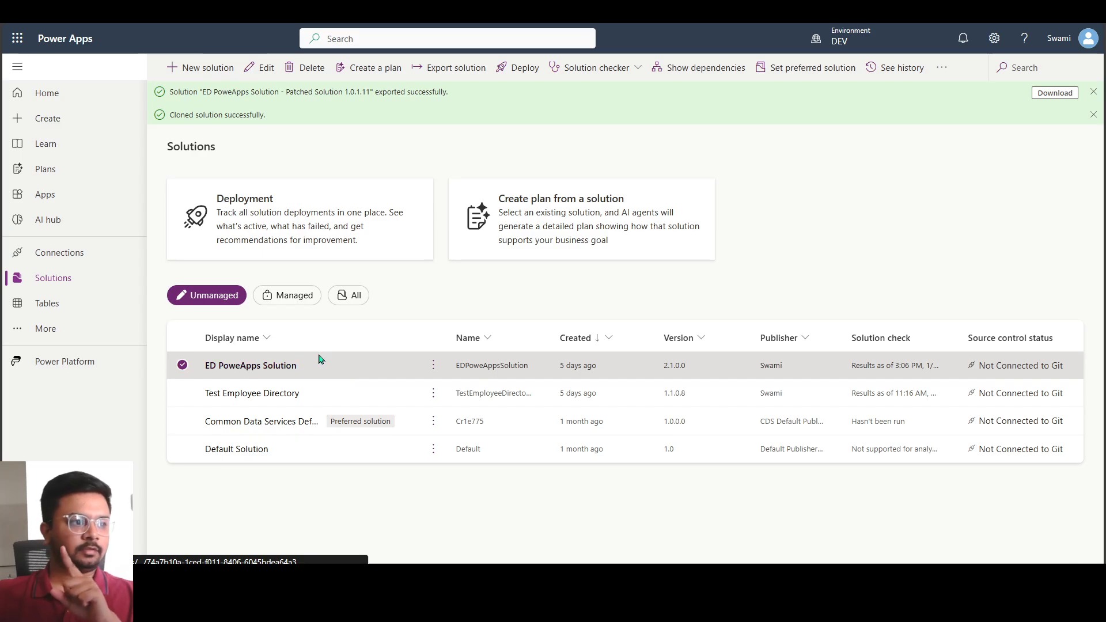
Open the cloned ED PoweApps Solution in DEV, play its ED Phone App and refresh it to the latest version
{"action": "left_click", "coordinate": [228, 368]}
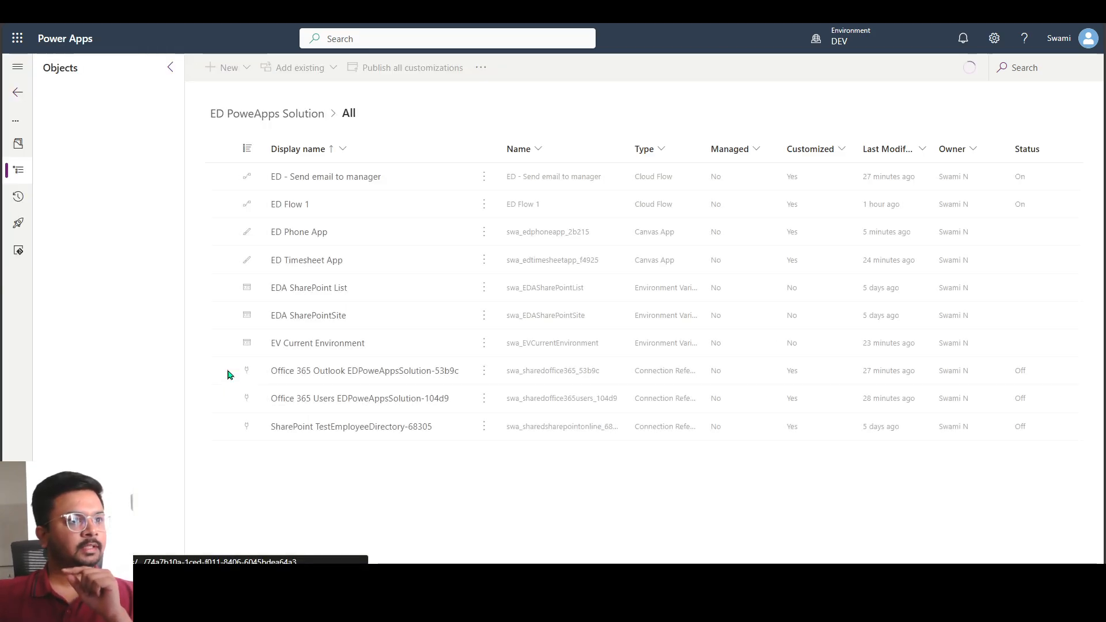
{"action": "left_click", "coordinate": [363, 241]}
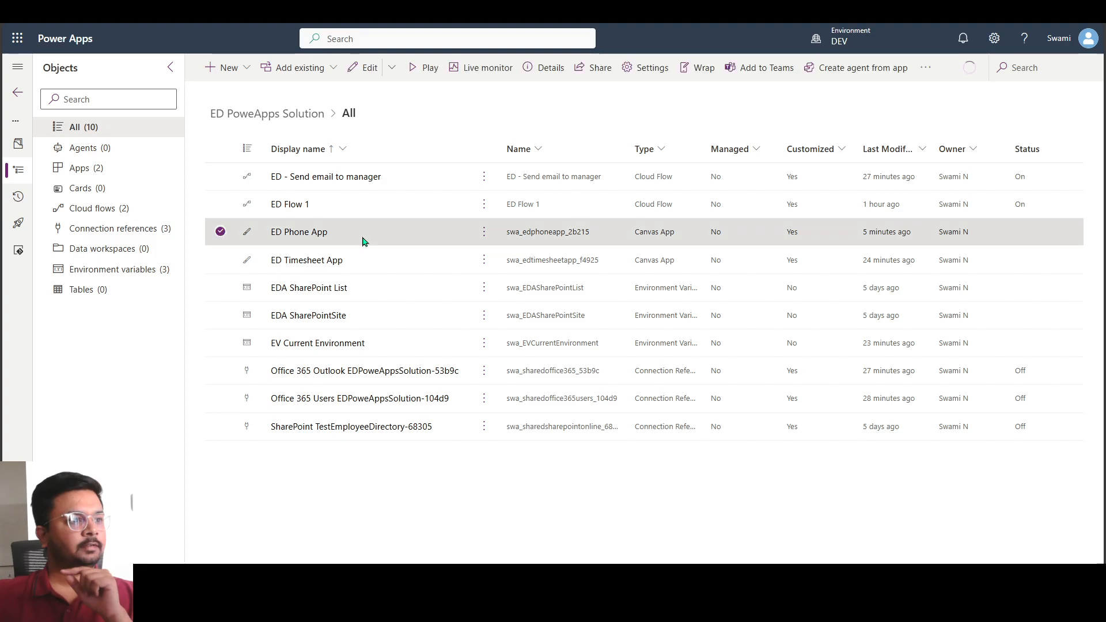
{"action": "left_click", "coordinate": [421, 68]}
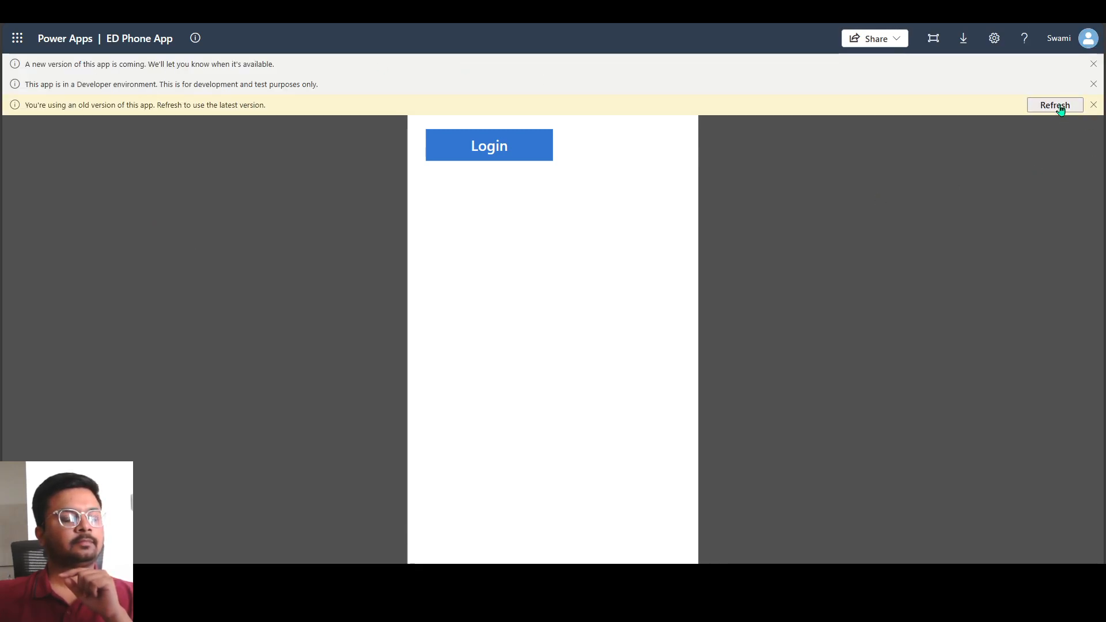
{"action": "left_click", "coordinate": [1047, 104]}
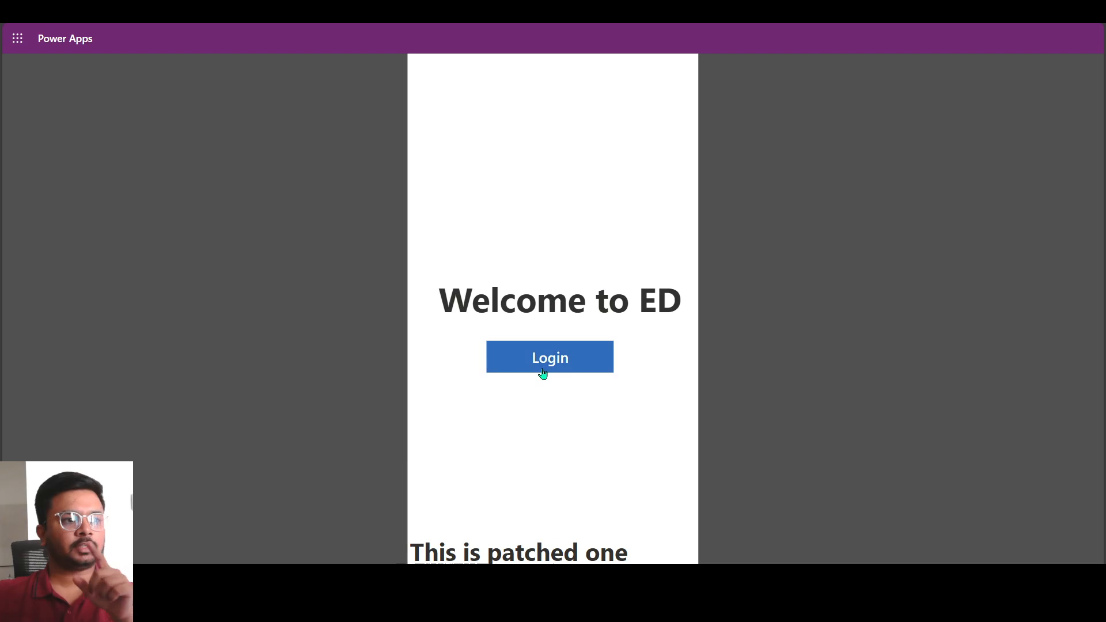
{"action": "left_click_drag", "start_coordinate": [472, 302], "coordinate": [587, 308]}
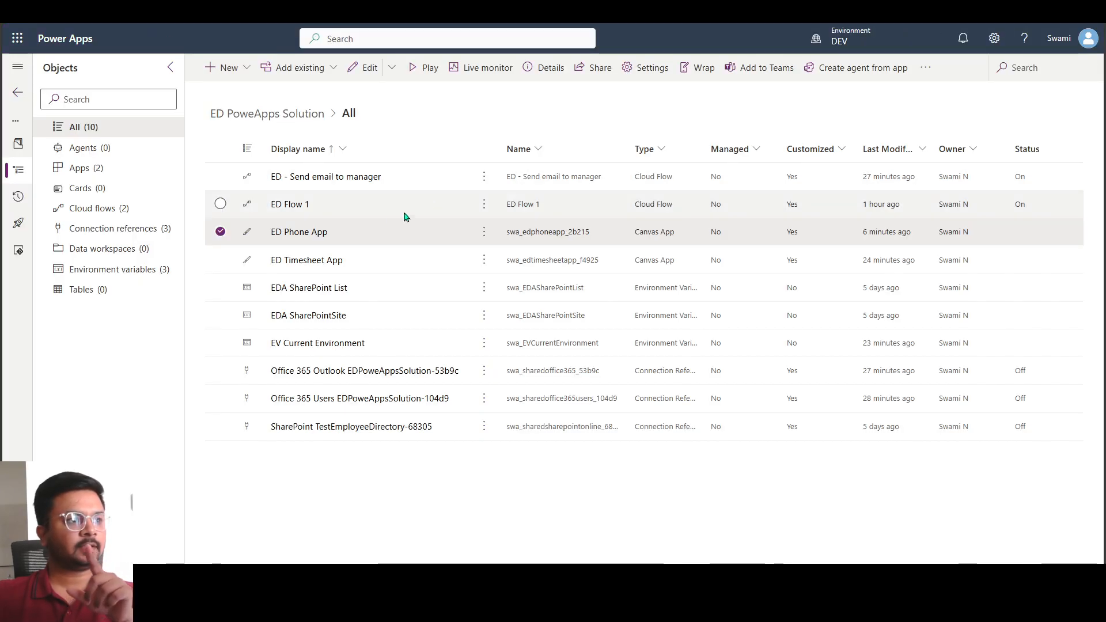
Play the ED Timesheet App from the cloned ED PoweApps Solution
{"action": "left_click", "coordinate": [362, 213]}
{"action": "left_click", "coordinate": [391, 263]}
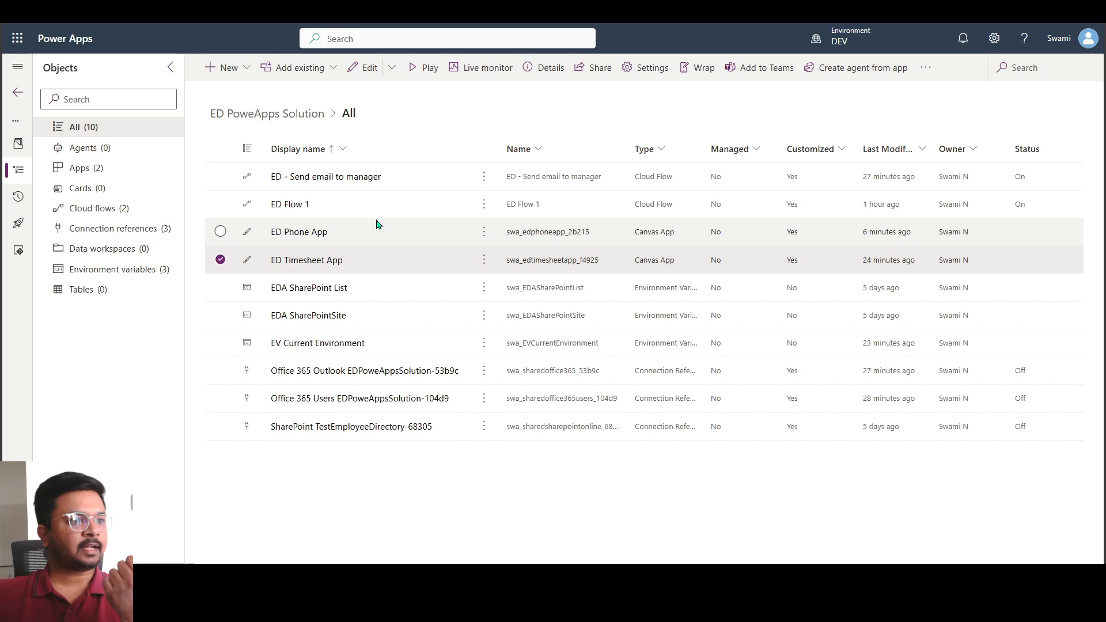
{"action": "left_click", "coordinate": [424, 67]}
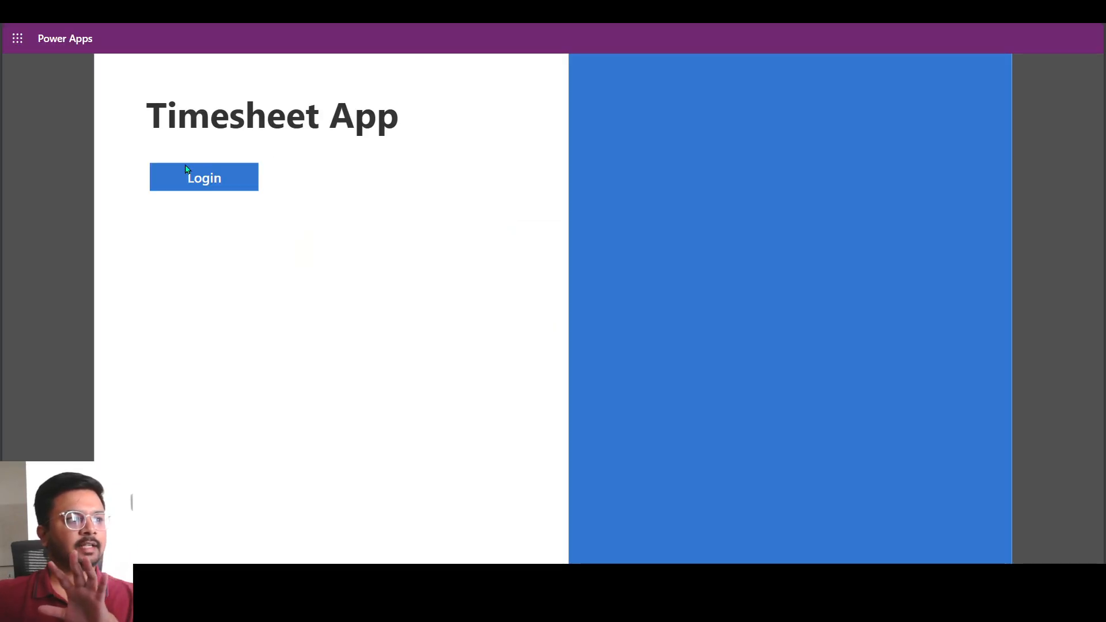
Open the ED - Send email to manager cloud flow for editing in a new tab and inspect its Send an email (V2) action
{"action": "left_click", "coordinate": [186, 169]}
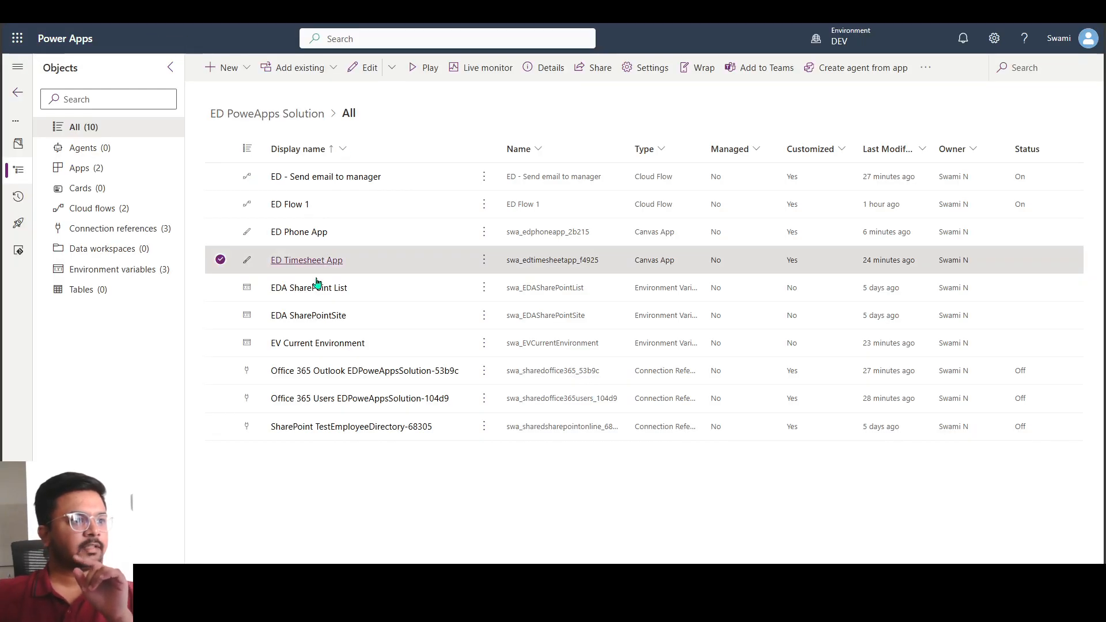
{"action": "left_click", "coordinate": [432, 181]}
{"action": "left_click", "coordinate": [484, 178]}
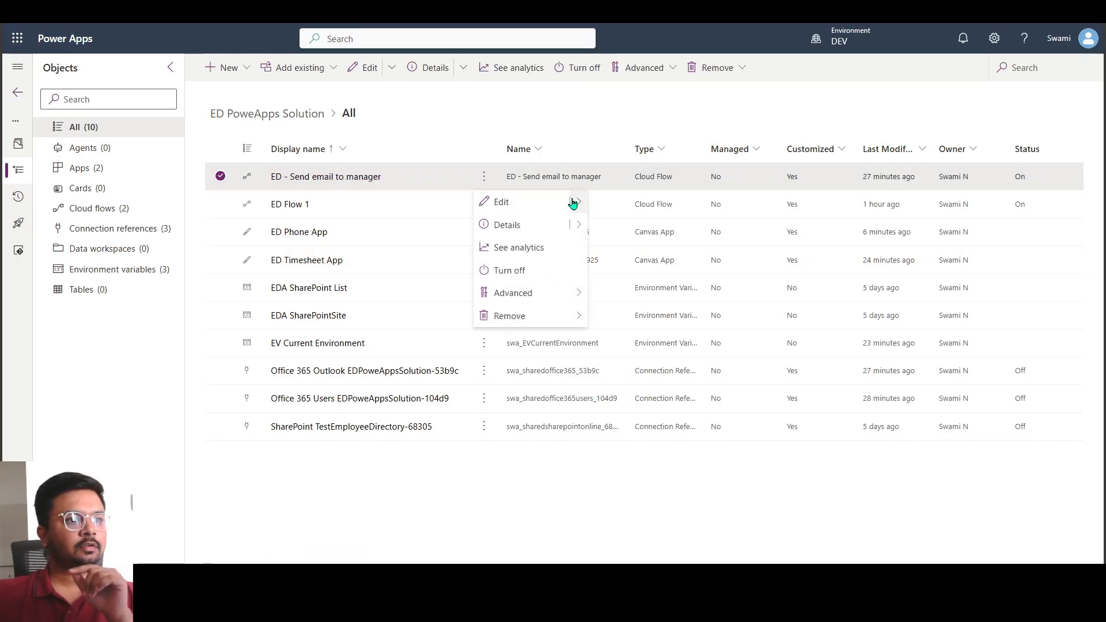
{"action": "mouse_move", "coordinate": [571, 202]}
{"action": "left_click", "coordinate": [594, 222]}
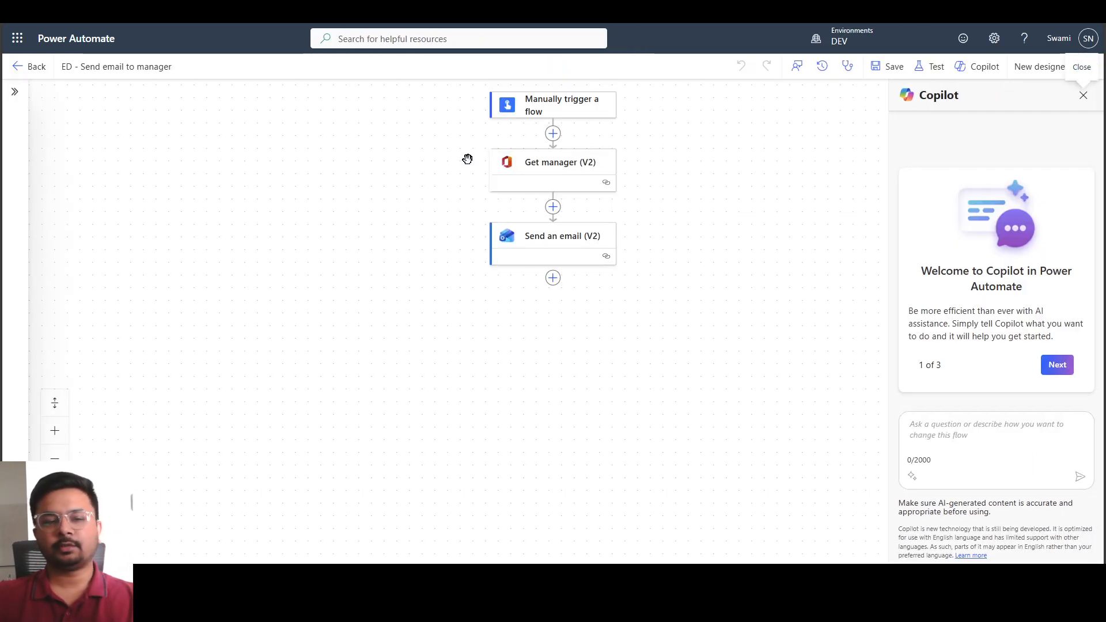
{"action": "left_click", "coordinate": [531, 226]}
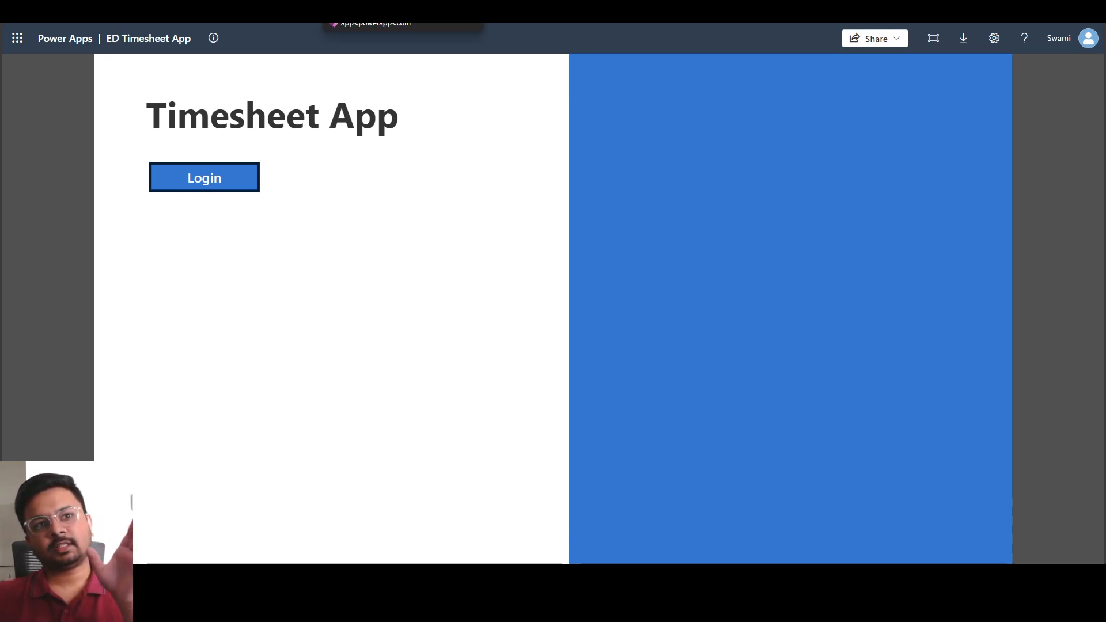
Start exporting the unmanaged ED PoweApps Solution from DEV and publish all its changes
{"action": "left_click", "coordinate": [276, 5]}
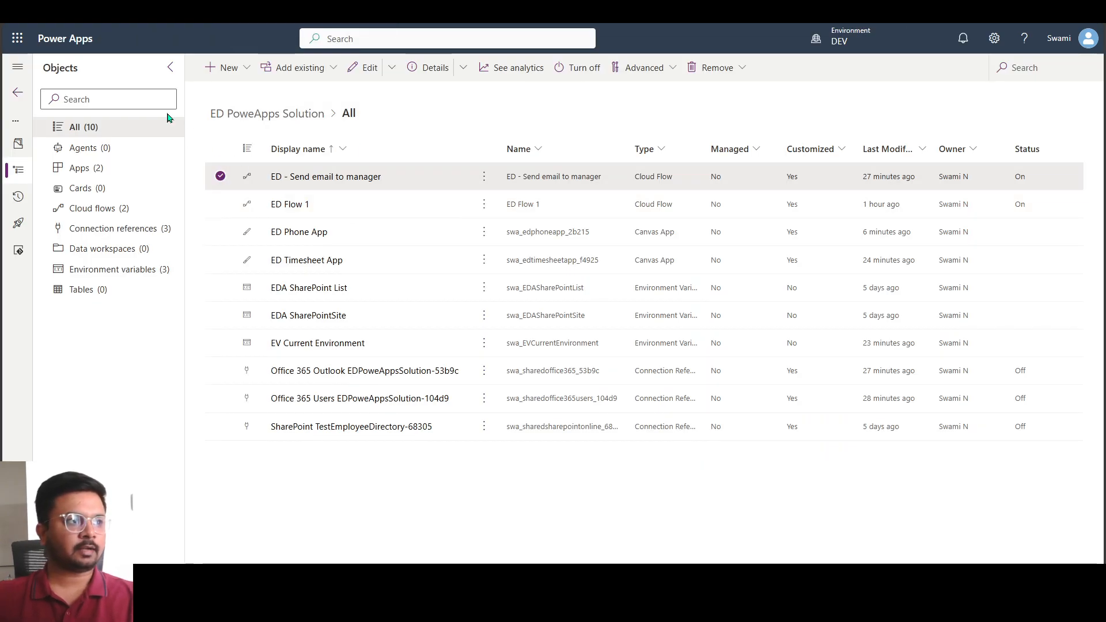
{"action": "left_click", "coordinate": [19, 97]}
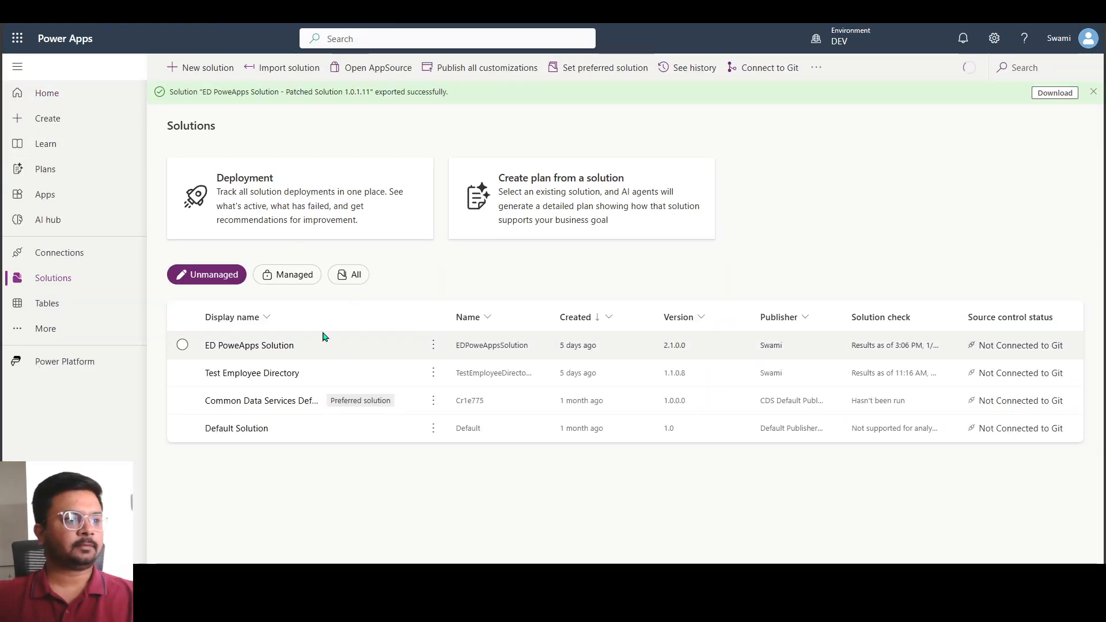
{"action": "left_click", "coordinate": [365, 353]}
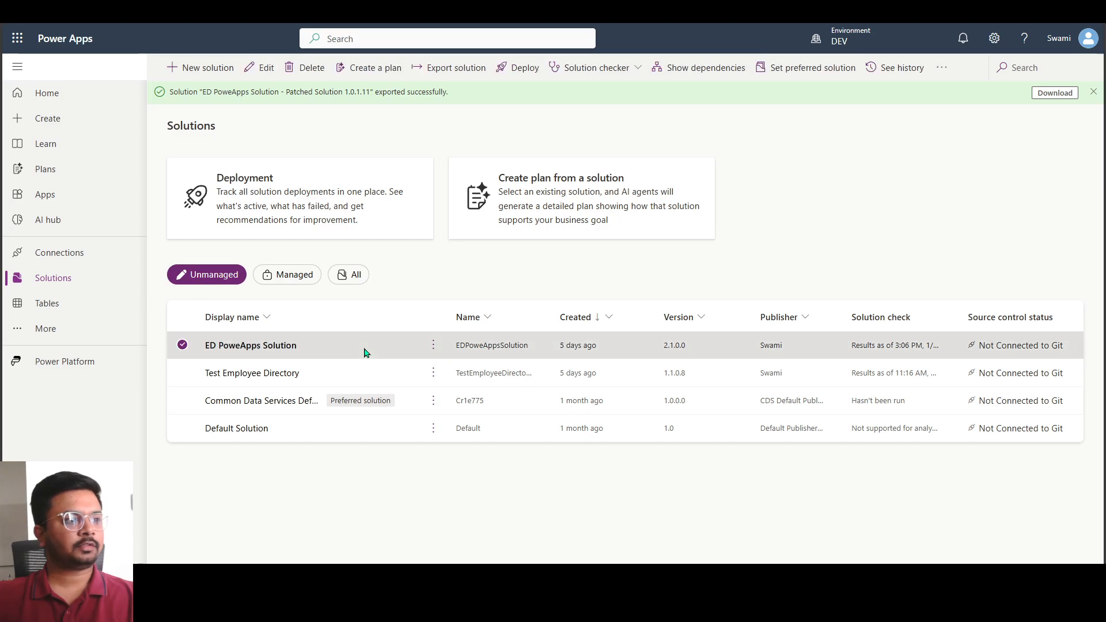
{"action": "left_click", "coordinate": [447, 74]}
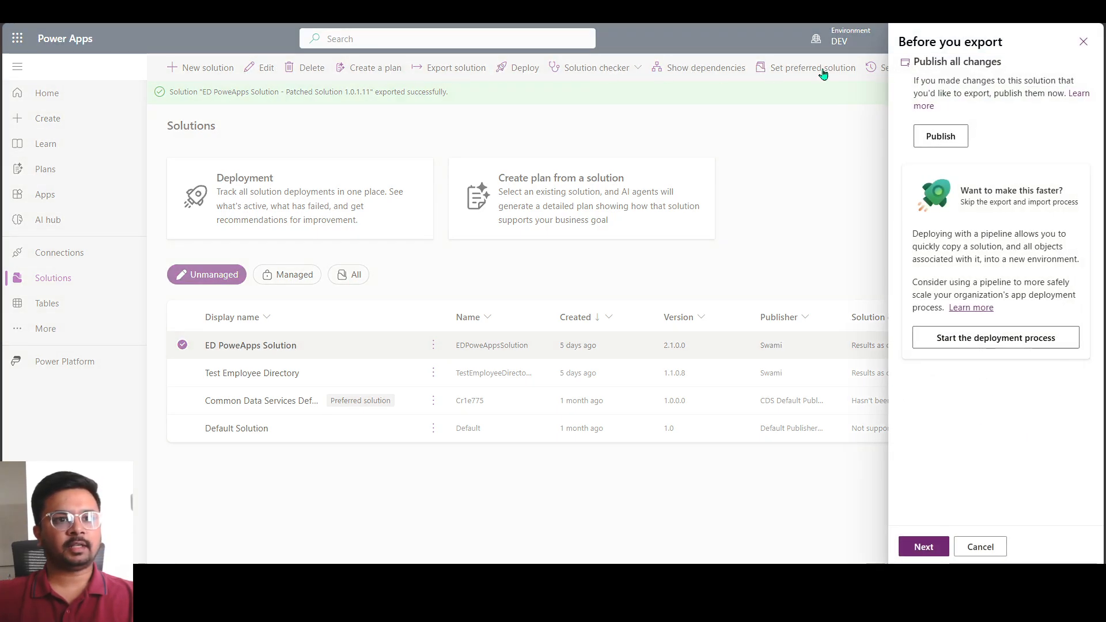
{"action": "left_click", "coordinate": [937, 138]}
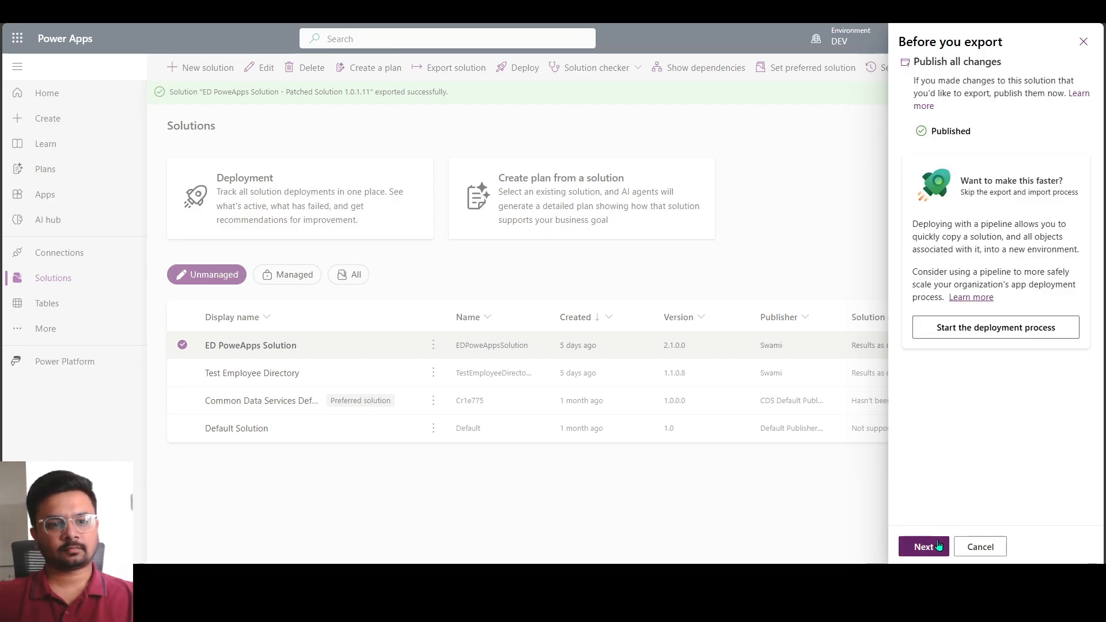
{"action": "left_click", "coordinate": [935, 548]}
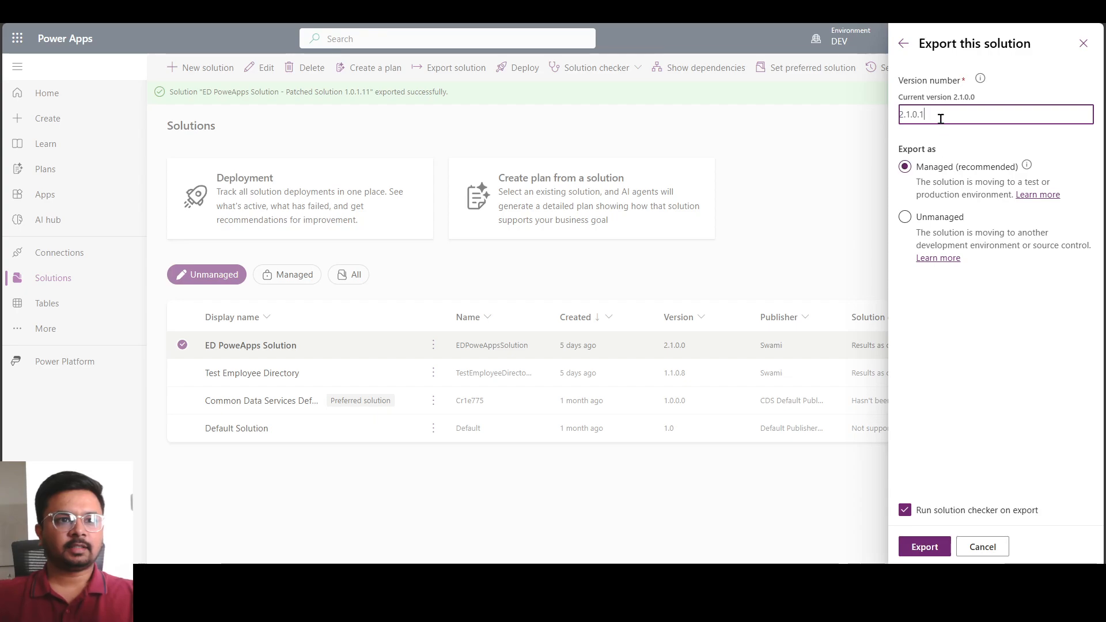
Export the solution as managed version 2.1.0.1 with the solution checker enabled and download the package
{"action": "left_click_drag", "start_coordinate": [958, 102], "coordinate": [972, 99]}
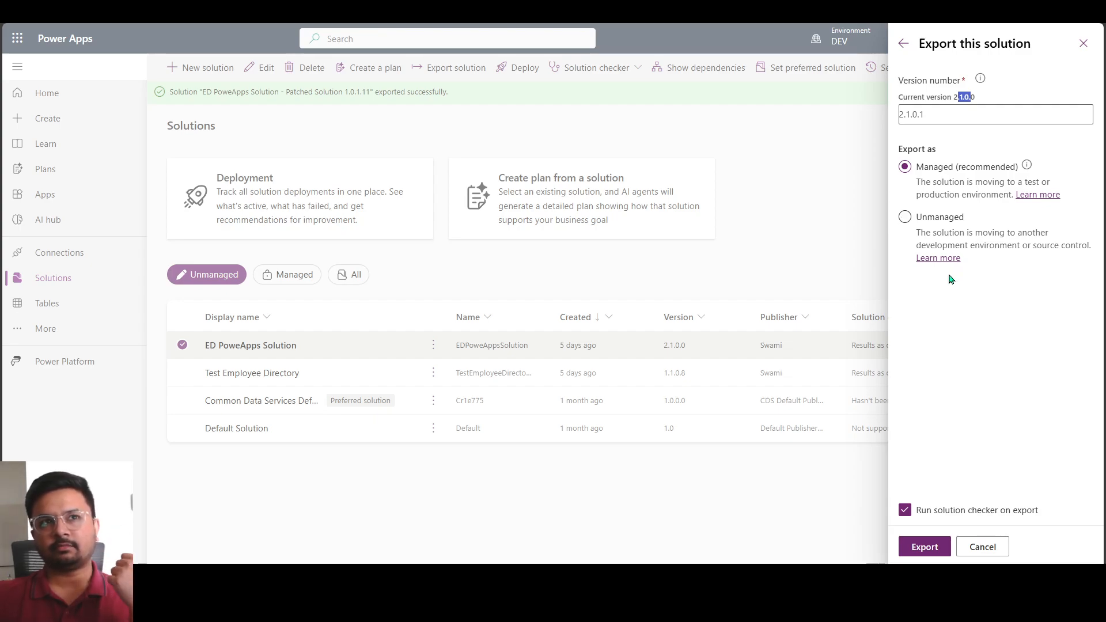
{"action": "left_click", "coordinate": [909, 113]}
{"action": "left_click_drag", "start_coordinate": [911, 114], "coordinate": [952, 150]}
{"action": "left_click", "coordinate": [932, 117]}
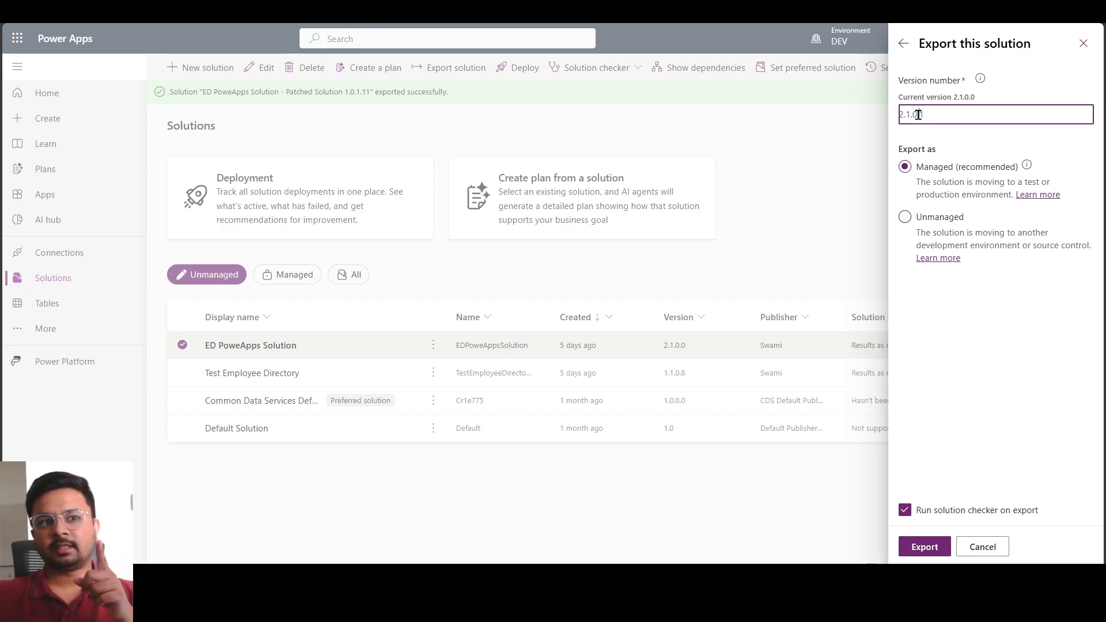
{"action": "left_click_drag", "start_coordinate": [919, 115], "coordinate": [954, 117]}
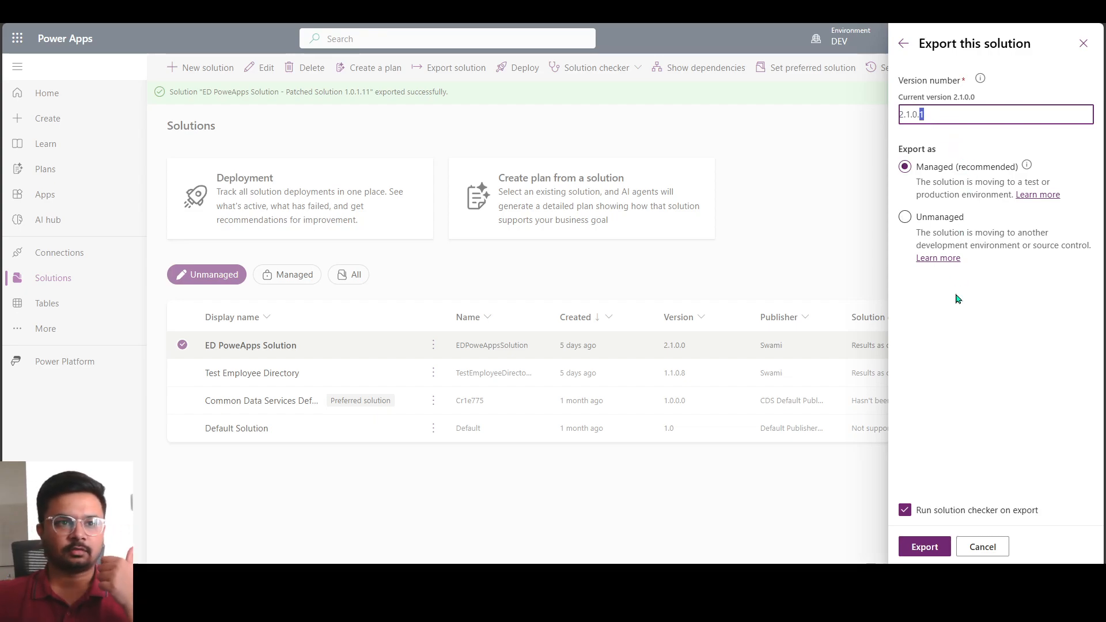
{"action": "left_click", "coordinate": [926, 549]}
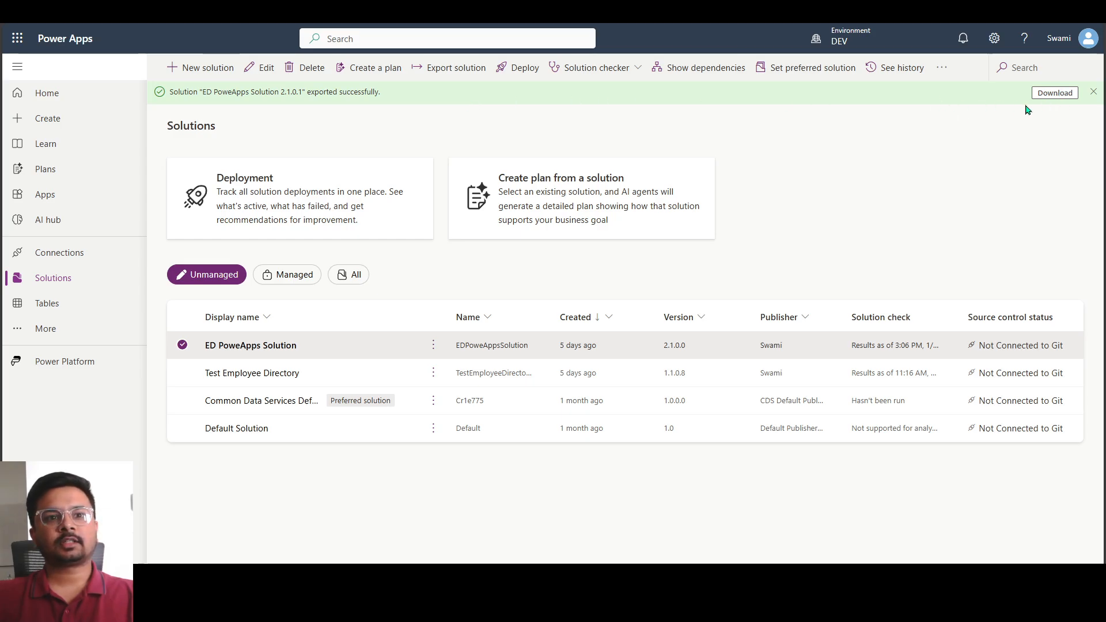
{"action": "left_click", "coordinate": [1055, 94]}
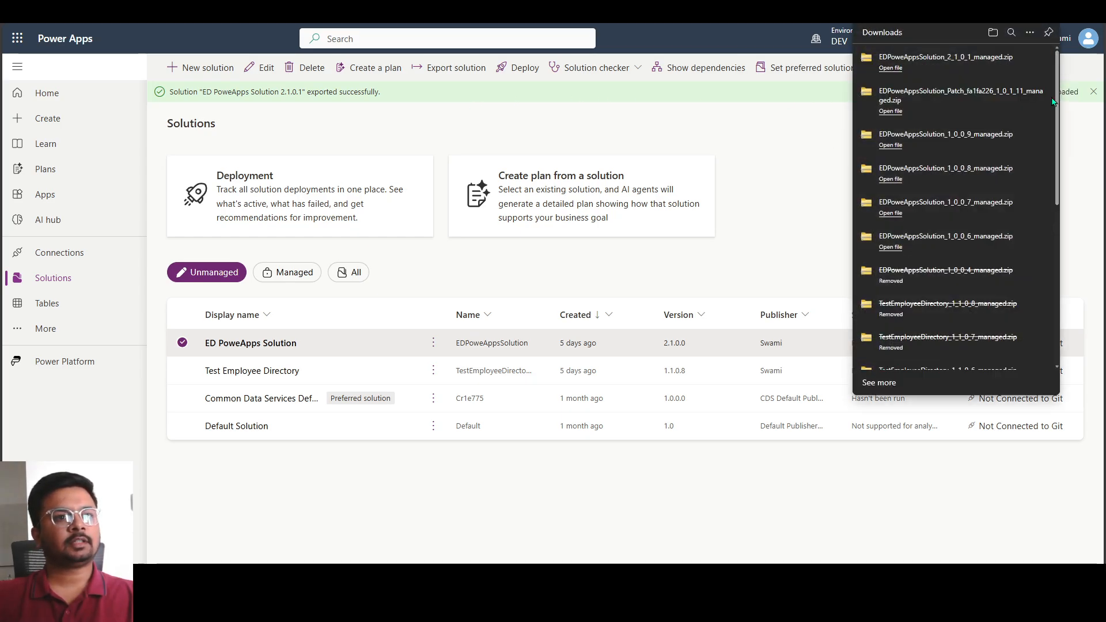
Start a solution import in the UAT environment with EDPoweAppsSolution_2_1_0_1_managed.zip as the file
{"action": "key", "text": "ctrl+Tab"}
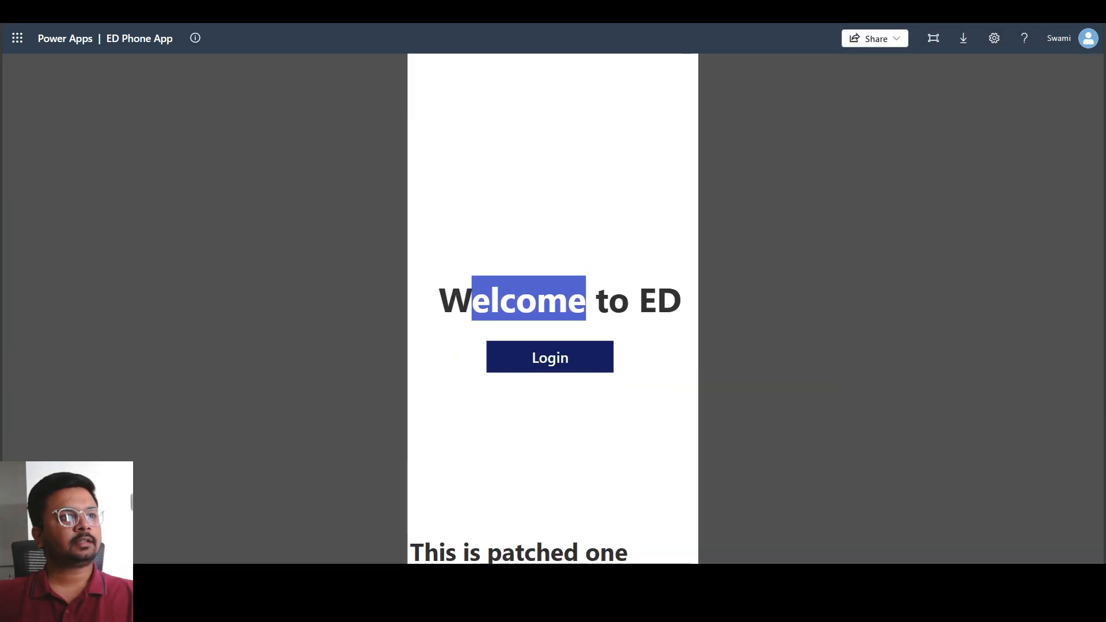
{"action": "key", "text": "ctrl+Tab"}
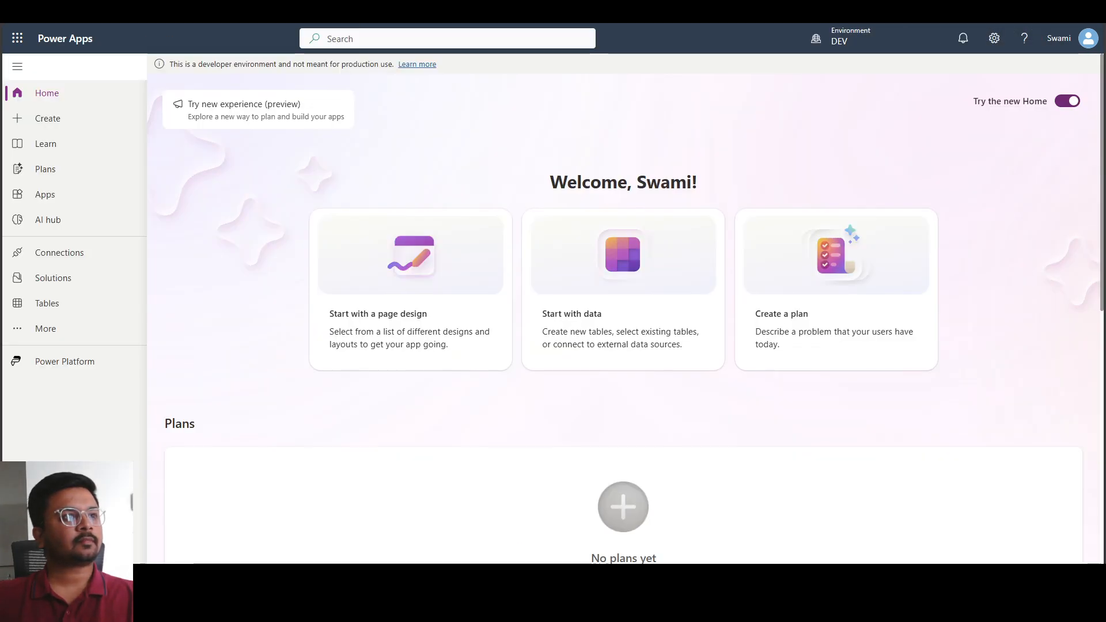
{"action": "key", "text": "ctrl+Tab"}
{"action": "mouse_move", "coordinate": [827, 46]}
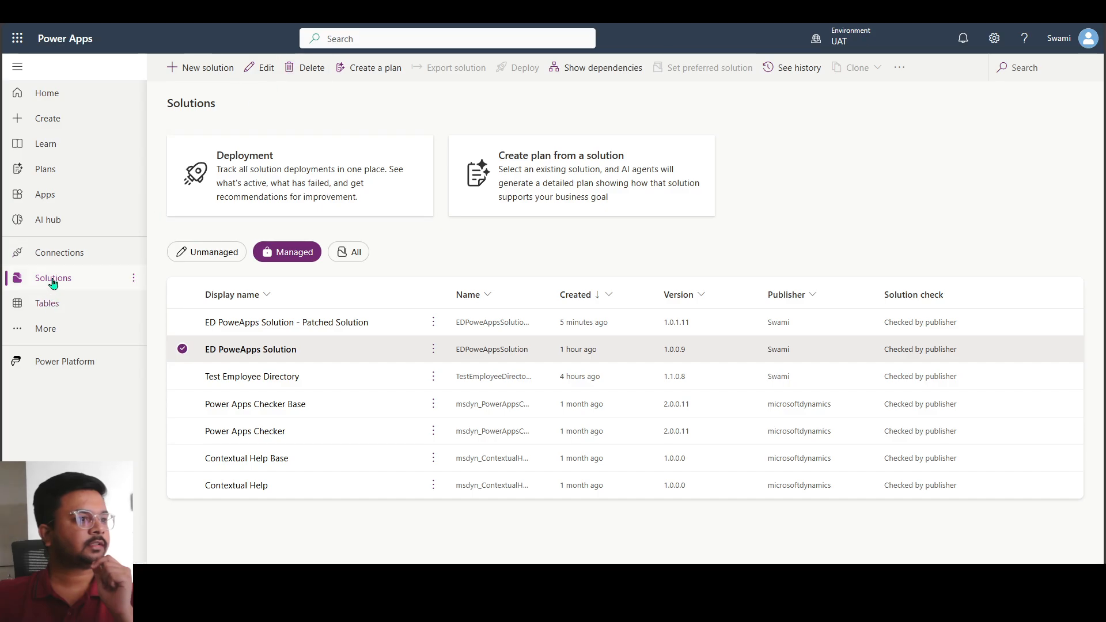
{"action": "left_click", "coordinate": [182, 349]}
{"action": "left_click", "coordinate": [281, 69]}
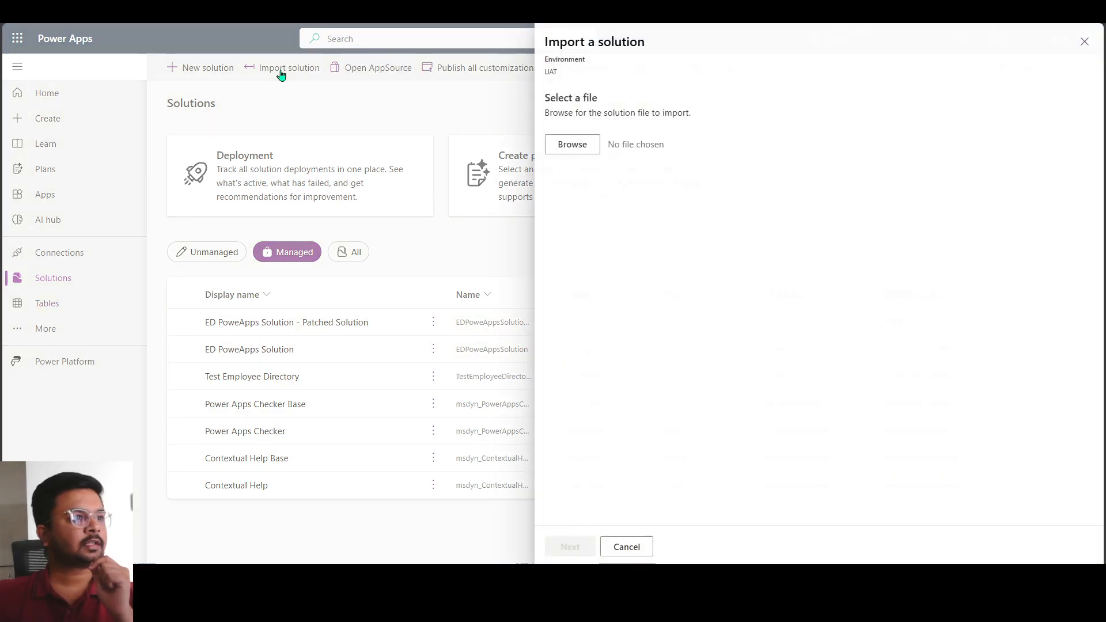
{"action": "left_click", "coordinate": [573, 146]}
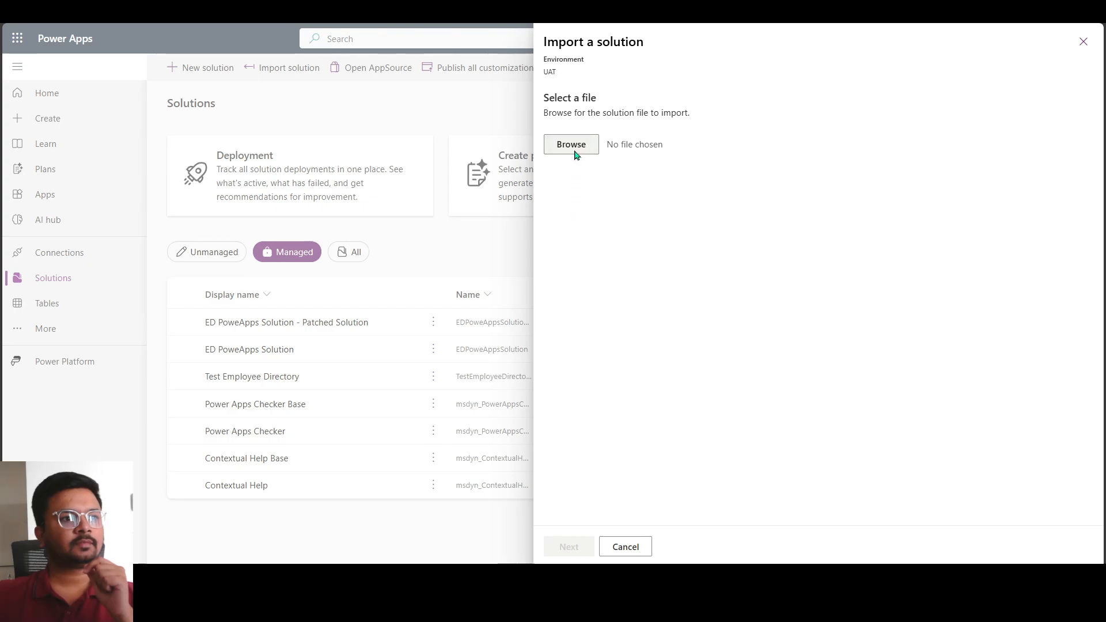
{"action": "left_click", "coordinate": [170, 133]}
{"action": "double_click", "coordinate": [170, 132]}
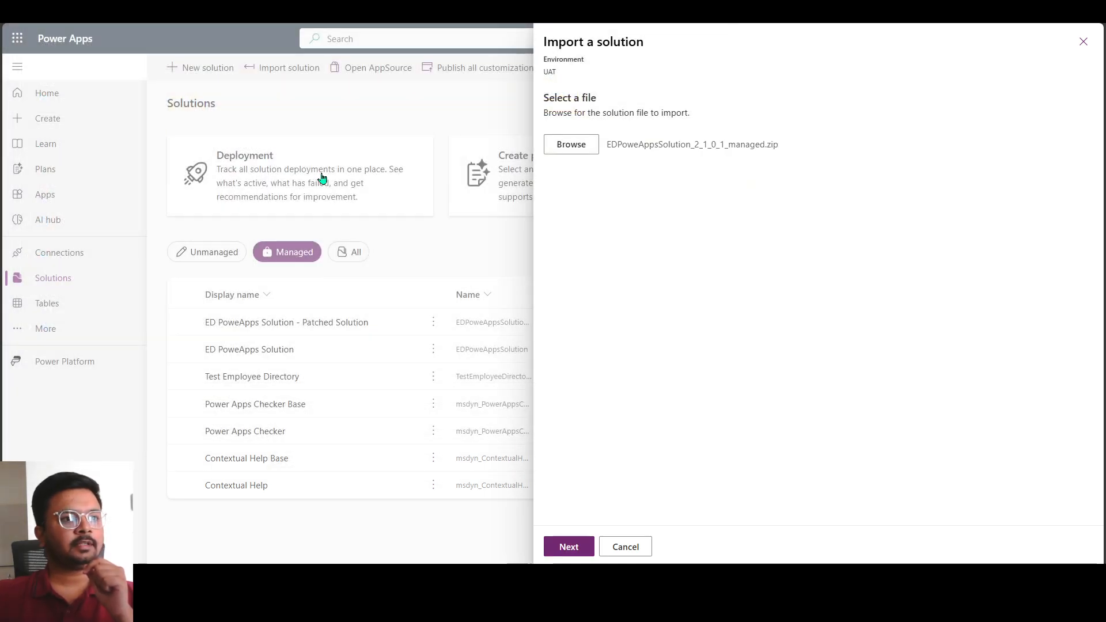
{"action": "left_click", "coordinate": [566, 548]}
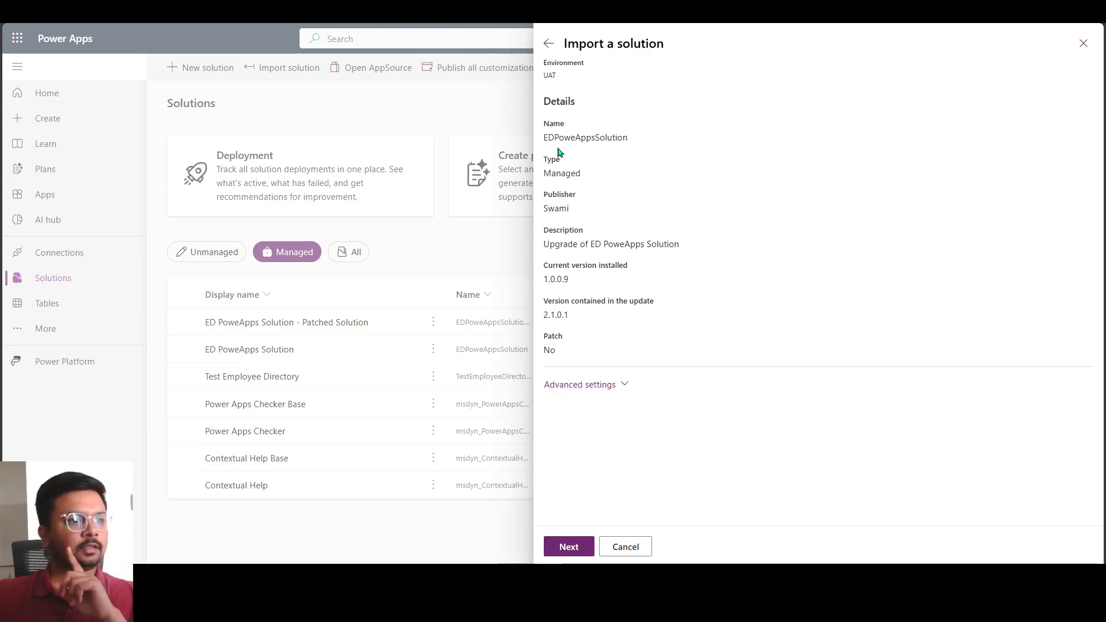
Review the version and patch details of the import, and proceed with Upgrade as the solution action in the advanced settings
{"action": "left_click_drag", "start_coordinate": [541, 283], "coordinate": [583, 284]}
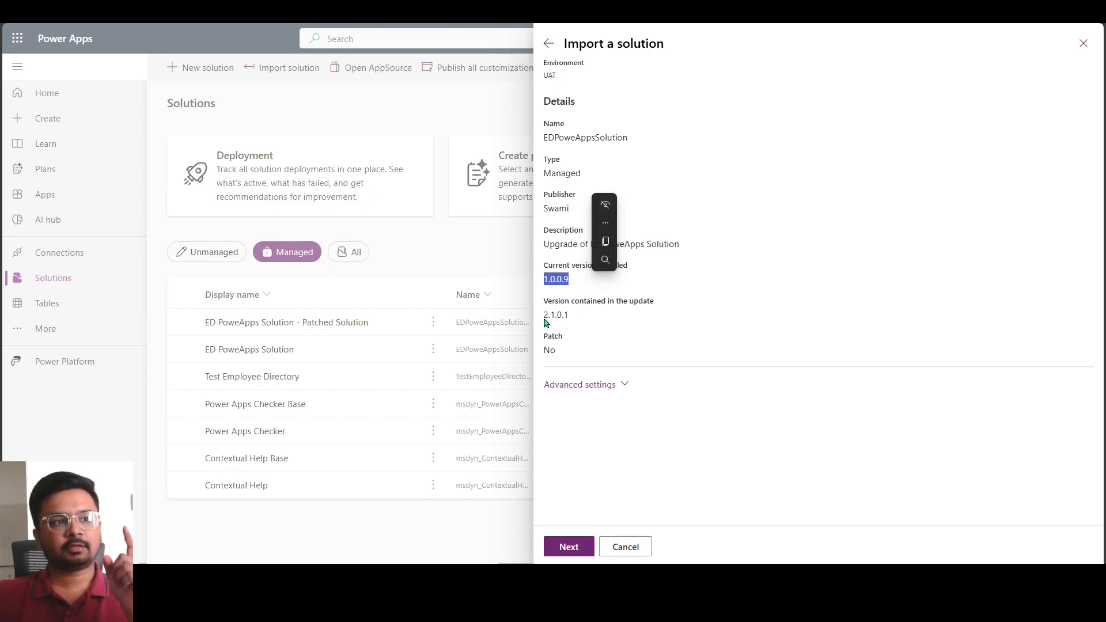
{"action": "left_click_drag", "start_coordinate": [545, 319], "coordinate": [573, 321]}
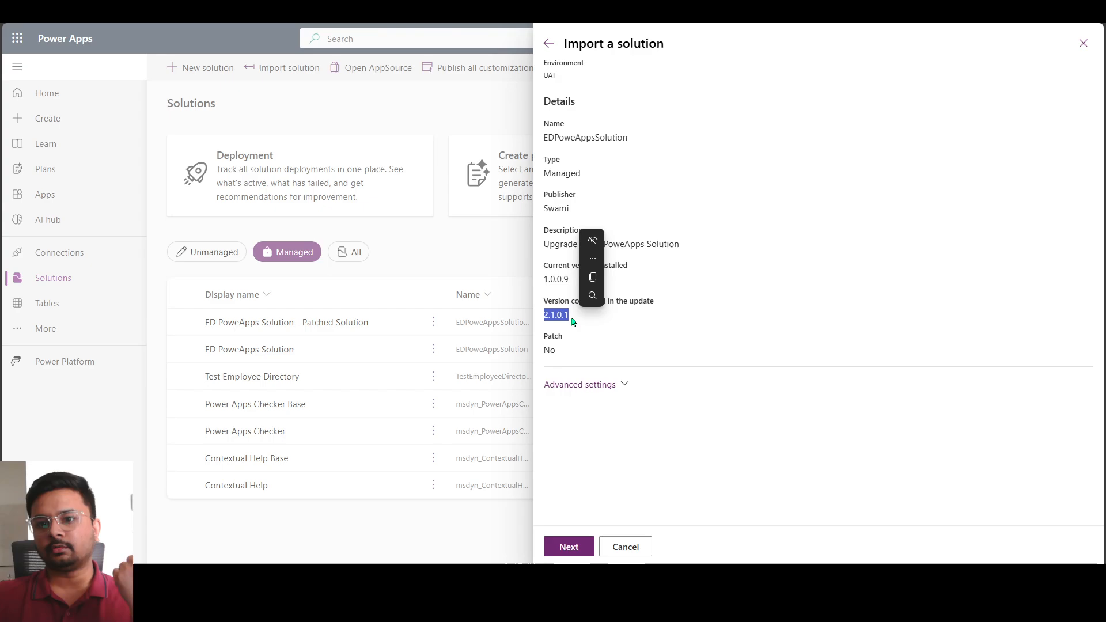
{"action": "left_click", "coordinate": [551, 314]}
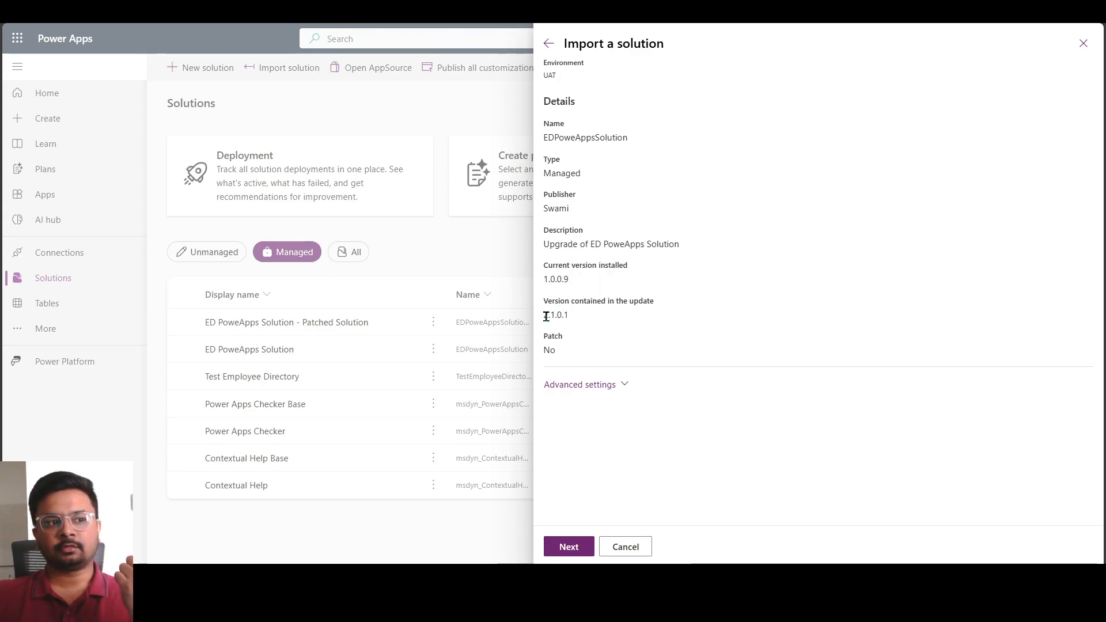
{"action": "left_click_drag", "start_coordinate": [549, 315], "coordinate": [579, 319]}
{"action": "left_click_drag", "start_coordinate": [547, 353], "coordinate": [544, 351]}
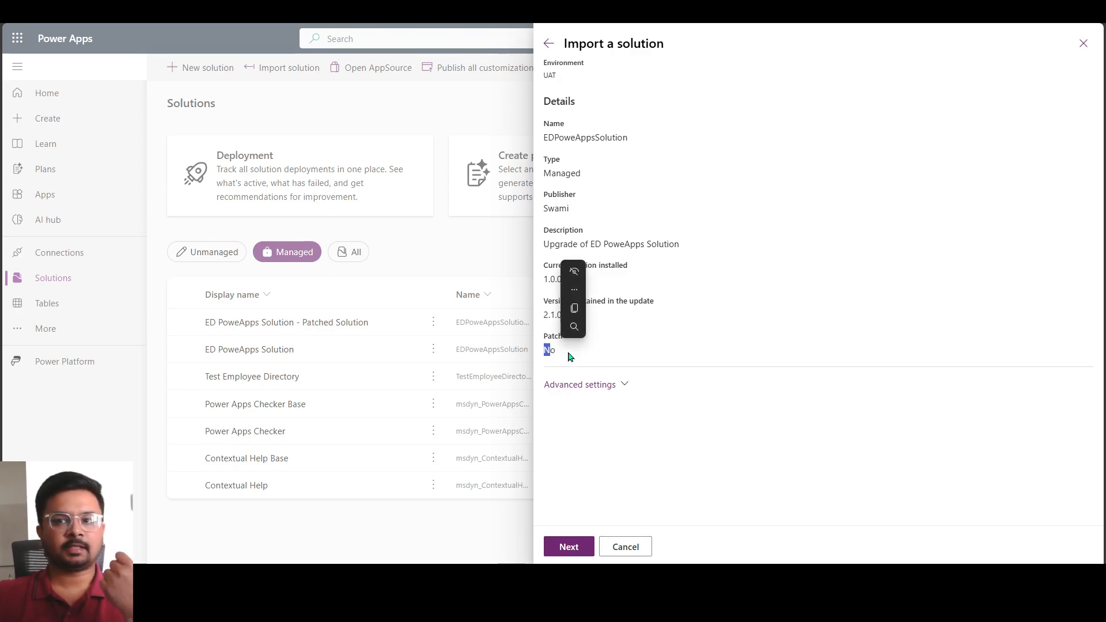
{"action": "left_click", "coordinate": [582, 385]}
{"action": "scroll", "coordinate": [617, 388], "scroll_direction": "down", "scroll_amount": 2}
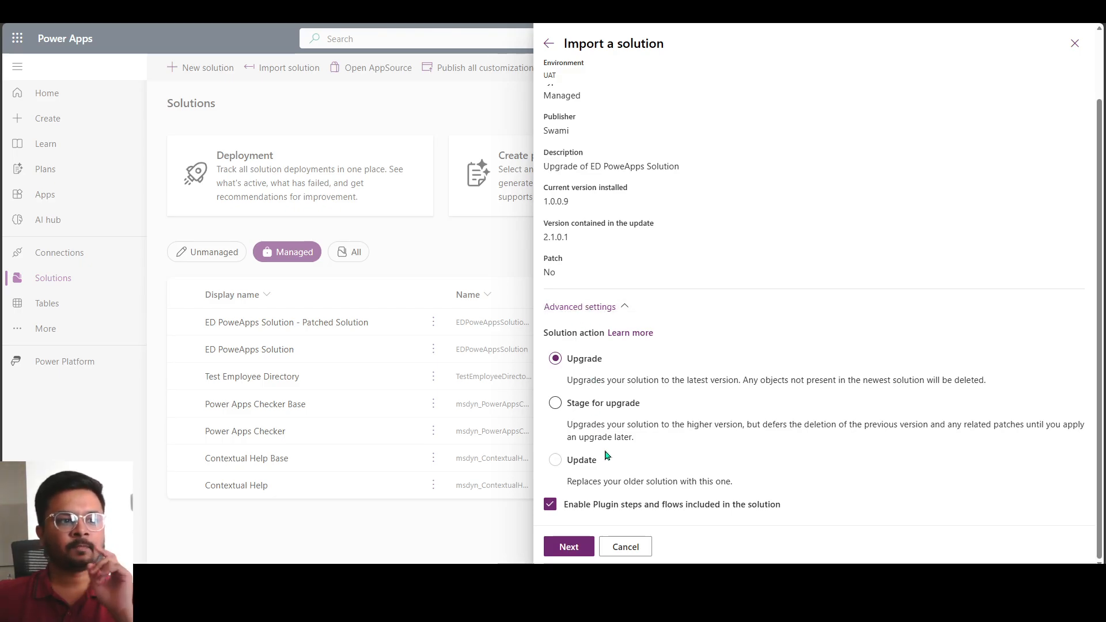
{"action": "left_click", "coordinate": [593, 411]}
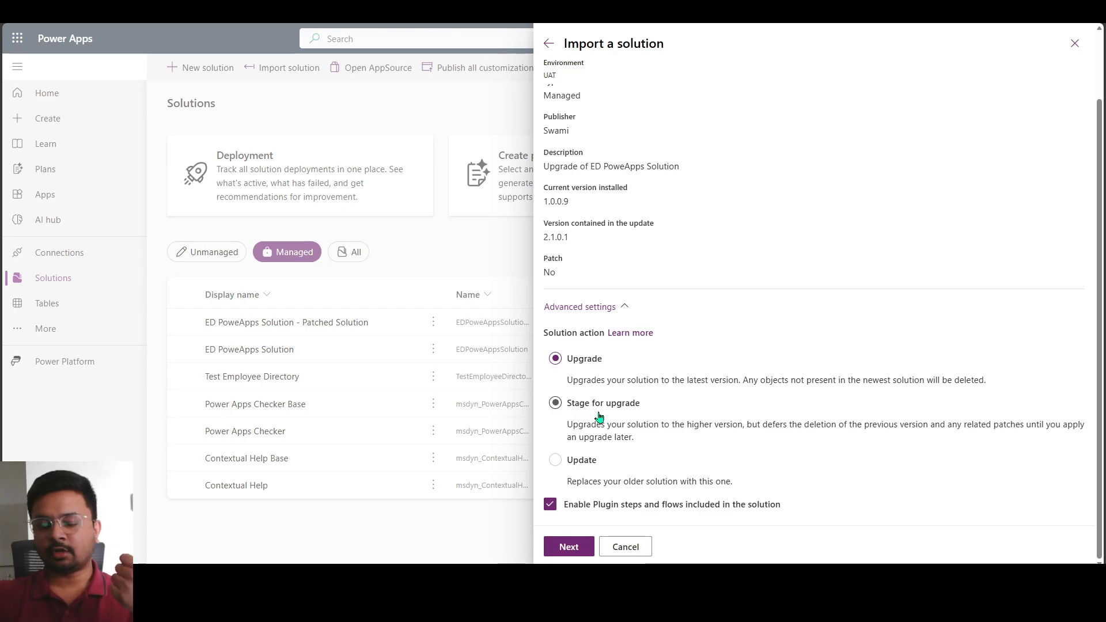
{"action": "left_click", "coordinate": [573, 383]}
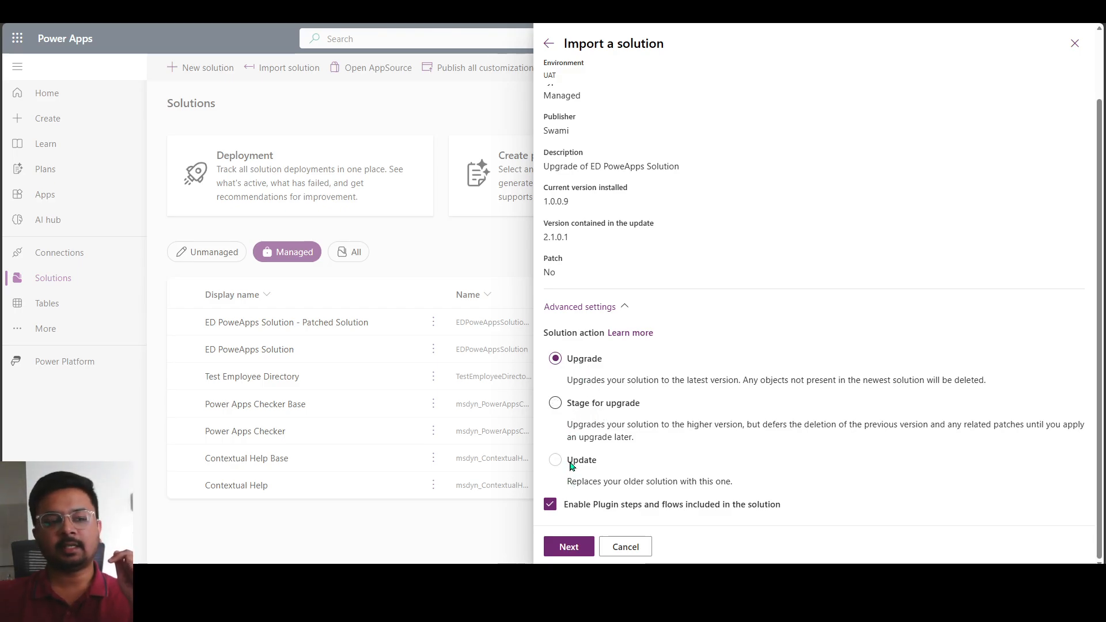
{"action": "left_click", "coordinate": [558, 416]}
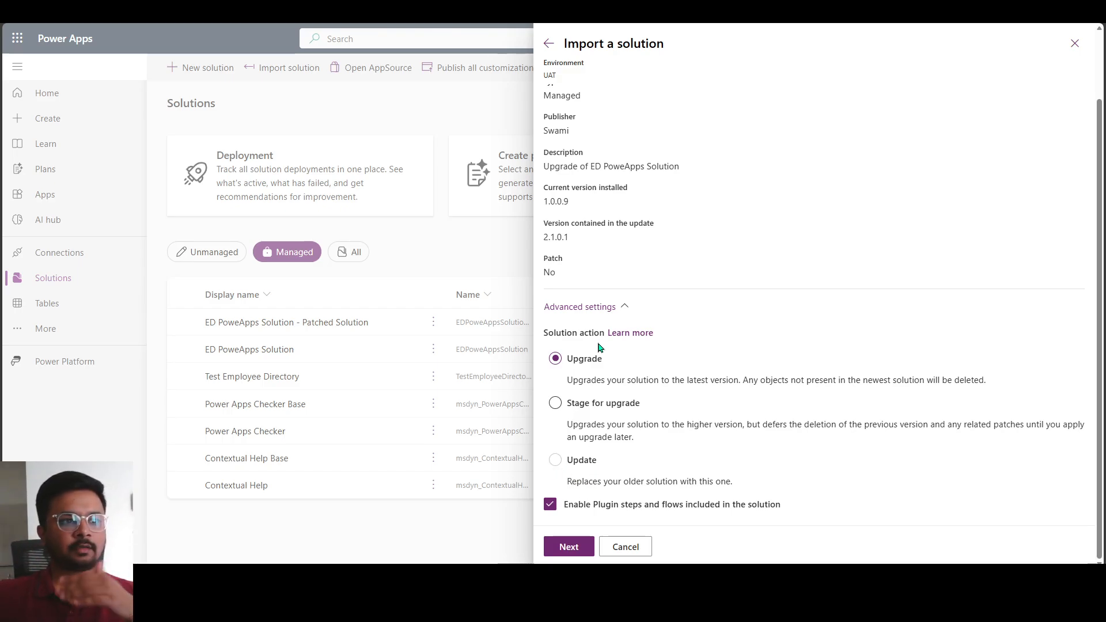
{"action": "left_click", "coordinate": [573, 553]}
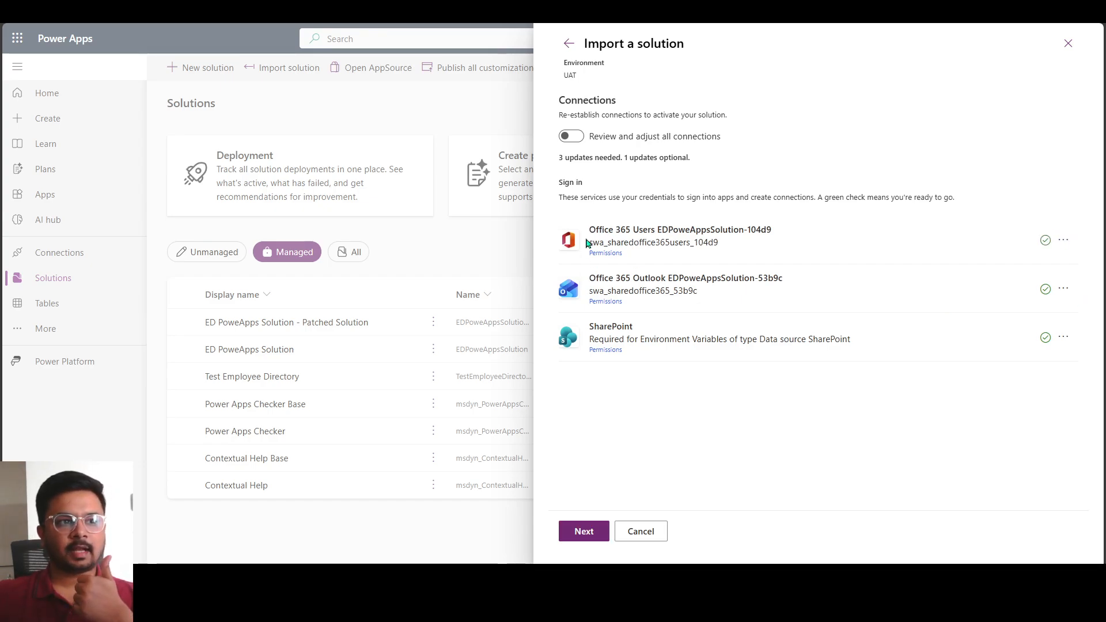
Accept the existing connections, fill in the environment variables with EV Current Environment set to UAT and a SharePoint list, and import the solution
{"action": "left_click", "coordinate": [578, 538]}
{"action": "left_click_drag", "start_coordinate": [545, 177], "coordinate": [661, 185]}
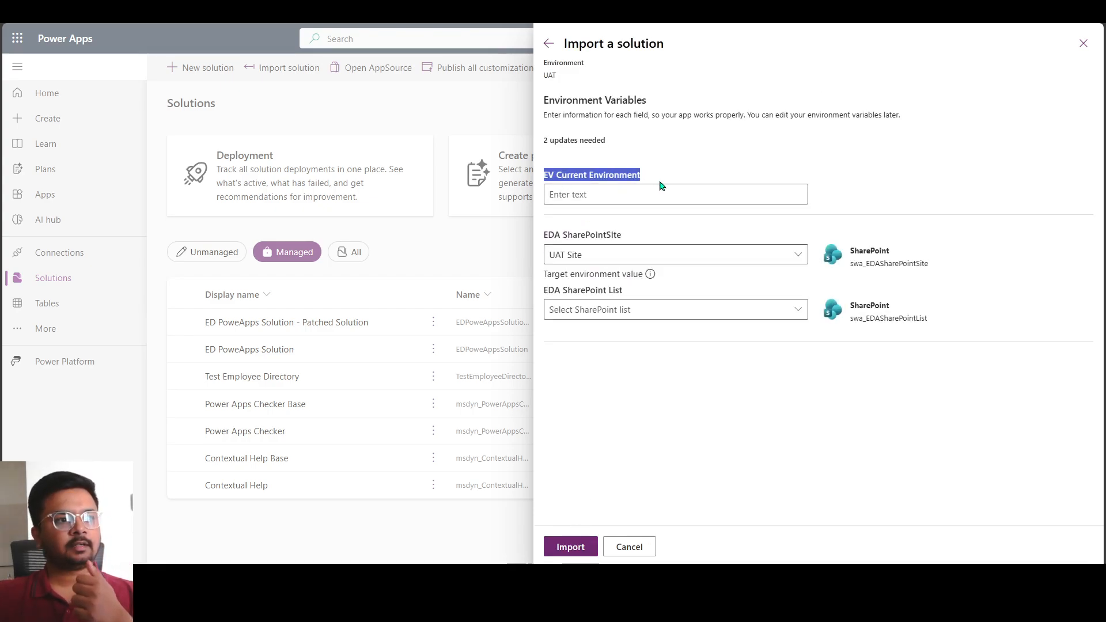
{"action": "left_click", "coordinate": [648, 195]}
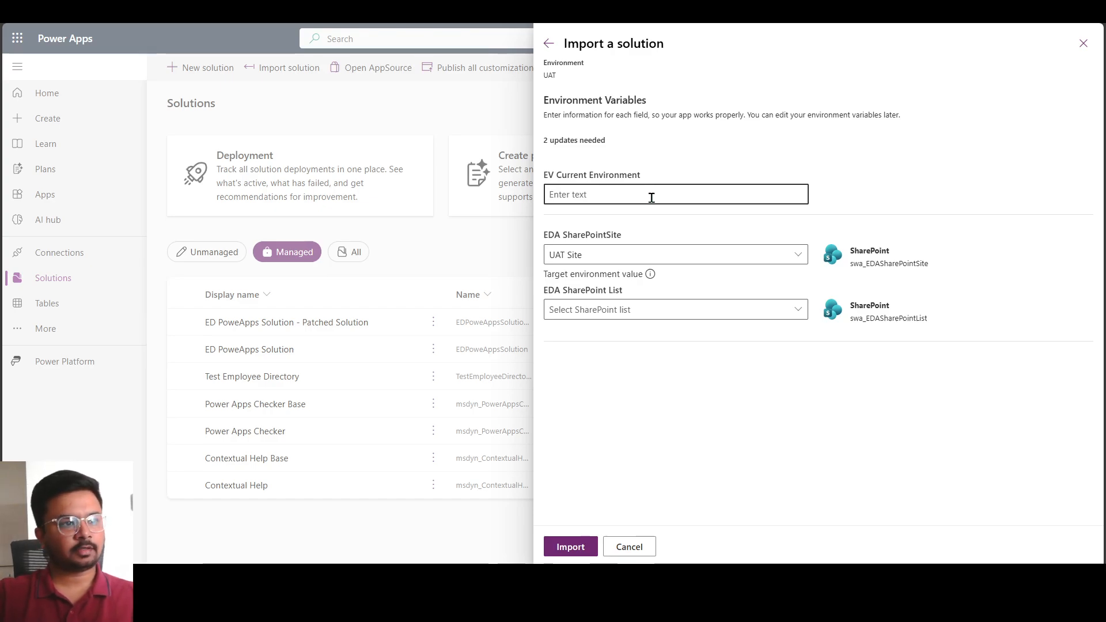
{"action": "type", "text": "UAT"}
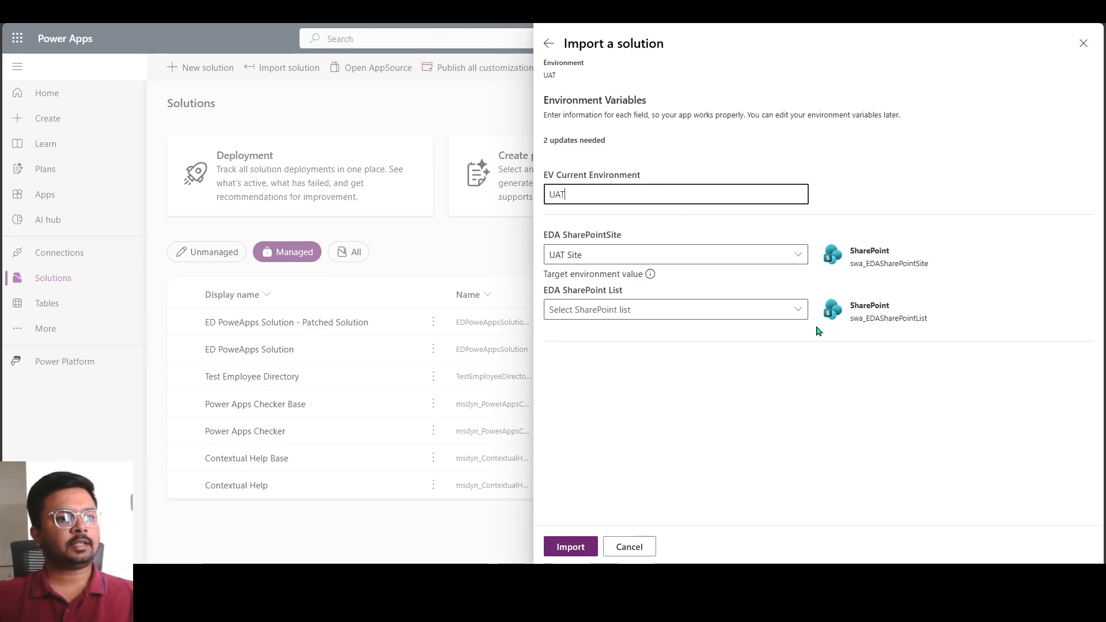
{"action": "left_click", "coordinate": [796, 310]}
{"action": "left_click", "coordinate": [597, 376]}
{"action": "left_click", "coordinate": [577, 547]}
{"action": "right_click", "coordinate": [579, 548]}
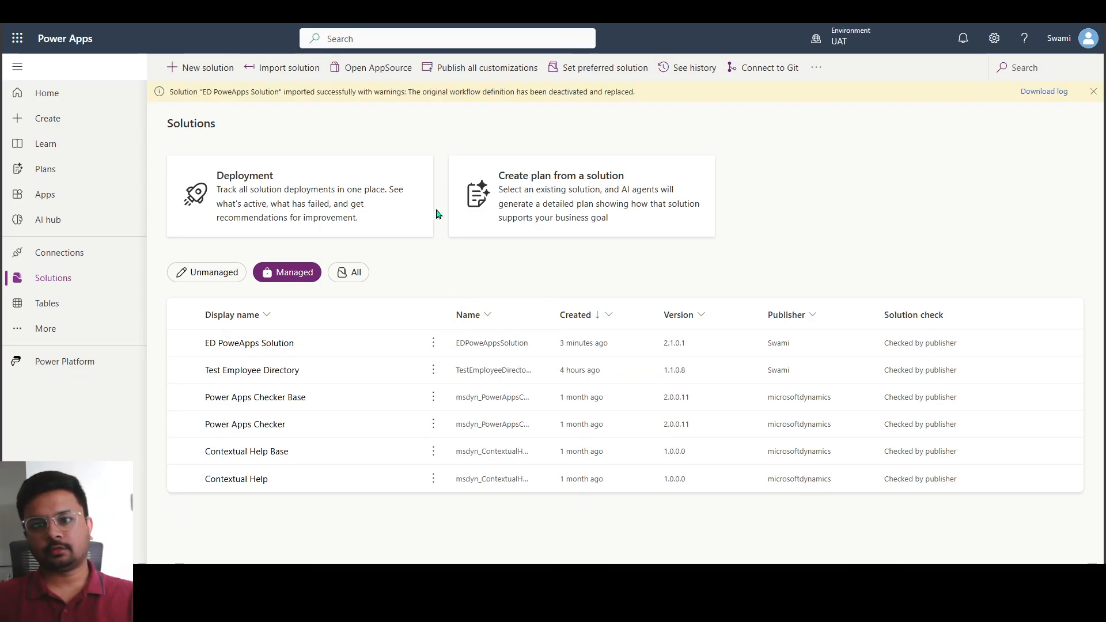
Review and dismiss the import notification, and open the managed ED PoweApps Solution
{"action": "left_click_drag", "start_coordinate": [325, 93], "coordinate": [547, 92]}
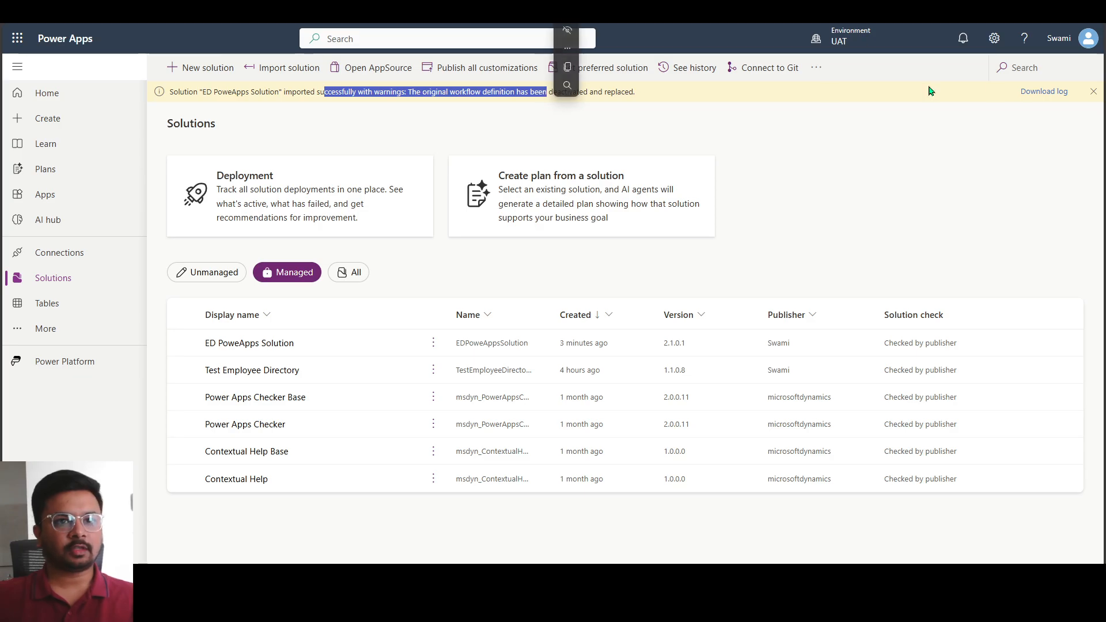
{"action": "left_click", "coordinate": [1094, 92]}
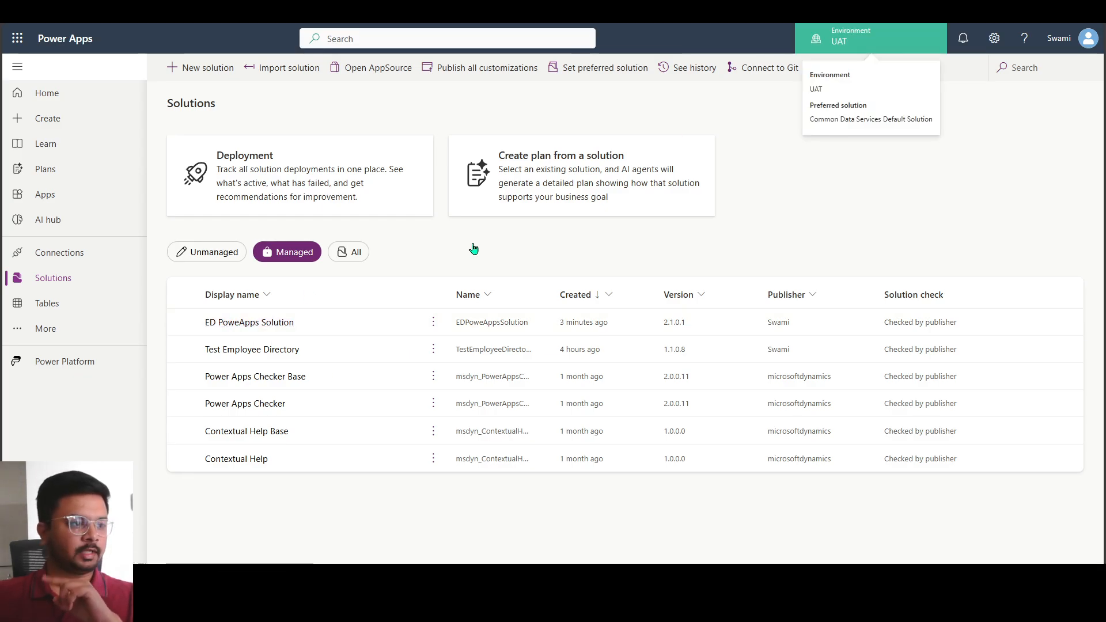
{"action": "left_click", "coordinate": [241, 323]}
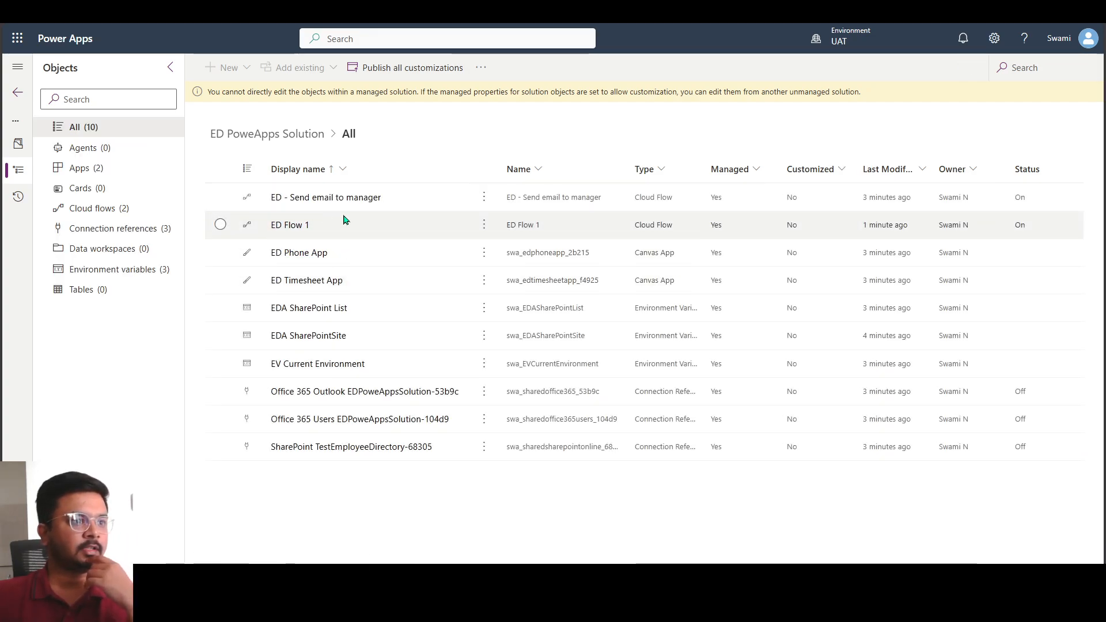
Look over the upgraded solution's flows and apps, and check the current value of the EV Current Environment variable
{"action": "left_click", "coordinate": [424, 206]}
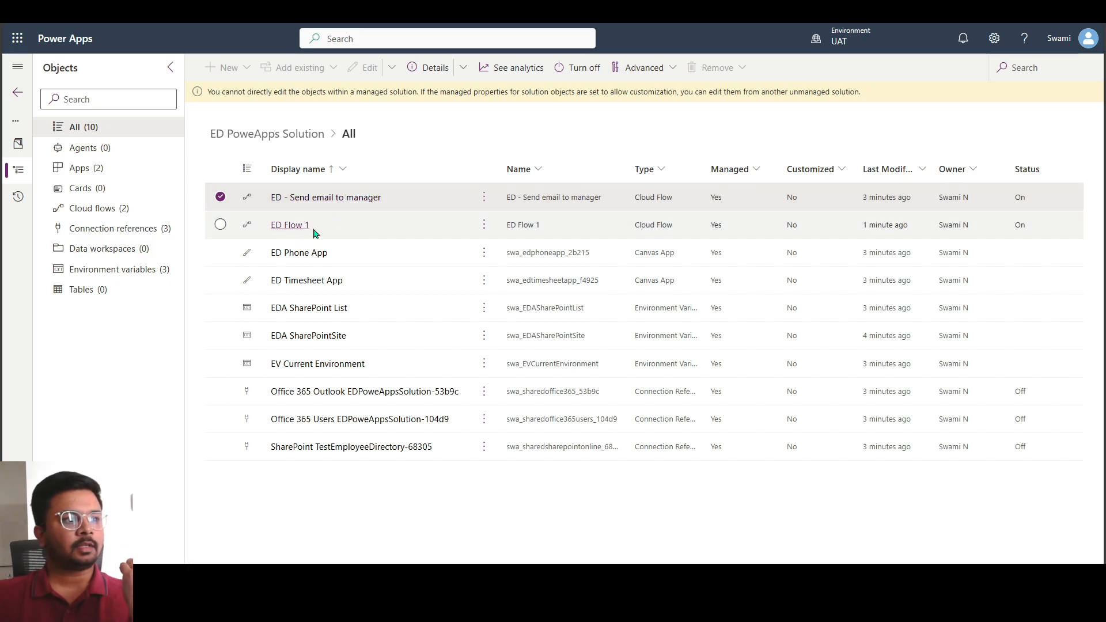
{"action": "left_click", "coordinate": [381, 287]}
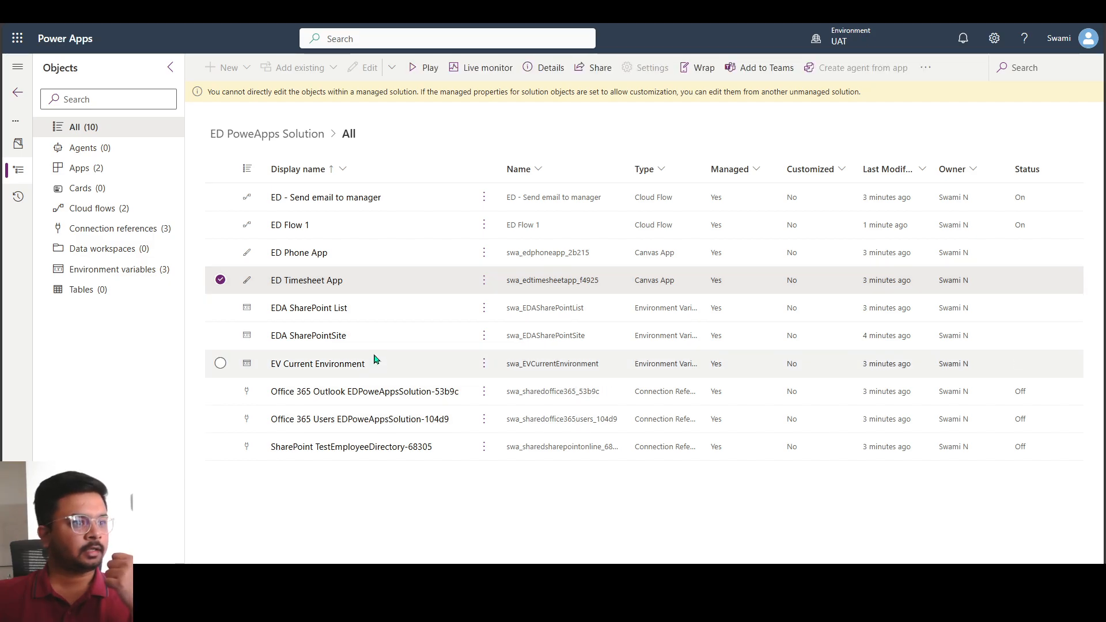
{"action": "left_click", "coordinate": [305, 373]}
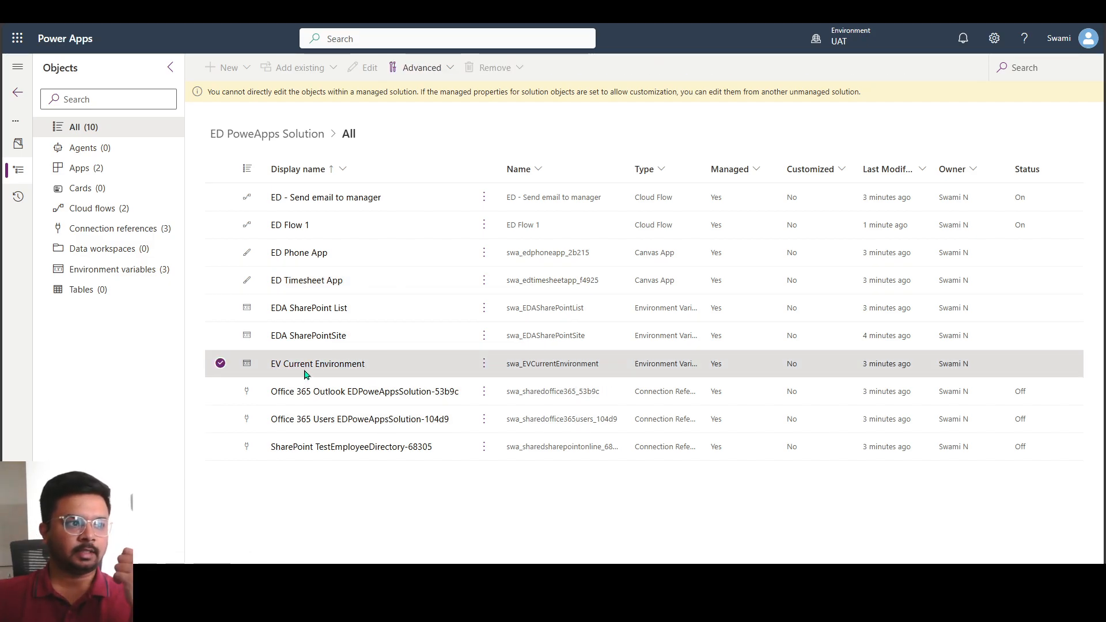
{"action": "left_click", "coordinate": [292, 372]}
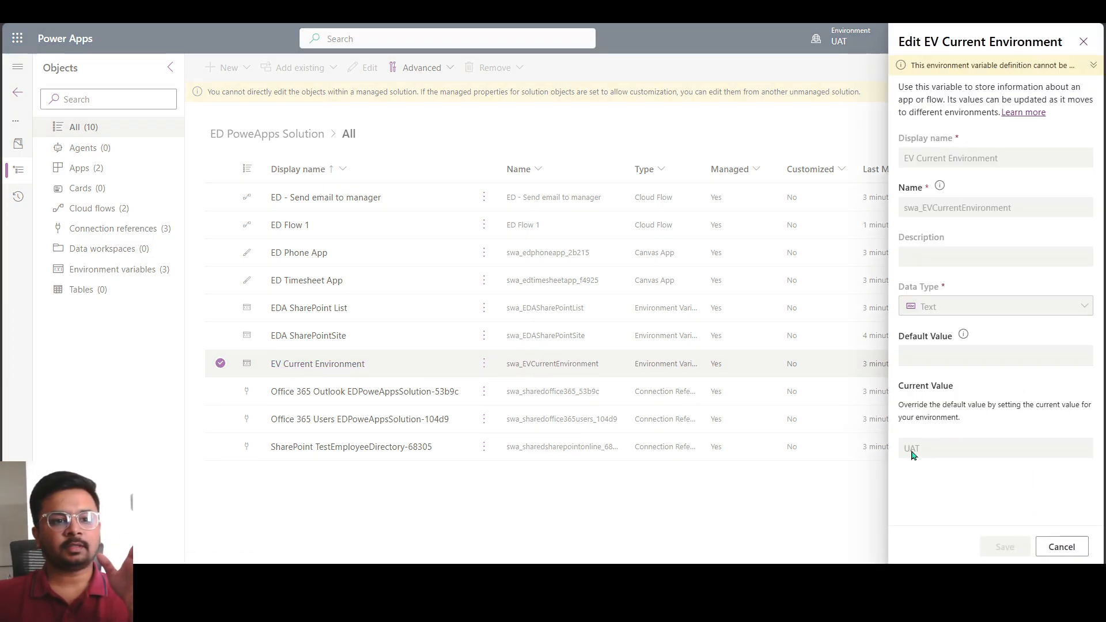
{"action": "double_click", "coordinate": [910, 449]}
{"action": "left_click", "coordinate": [1062, 547]}
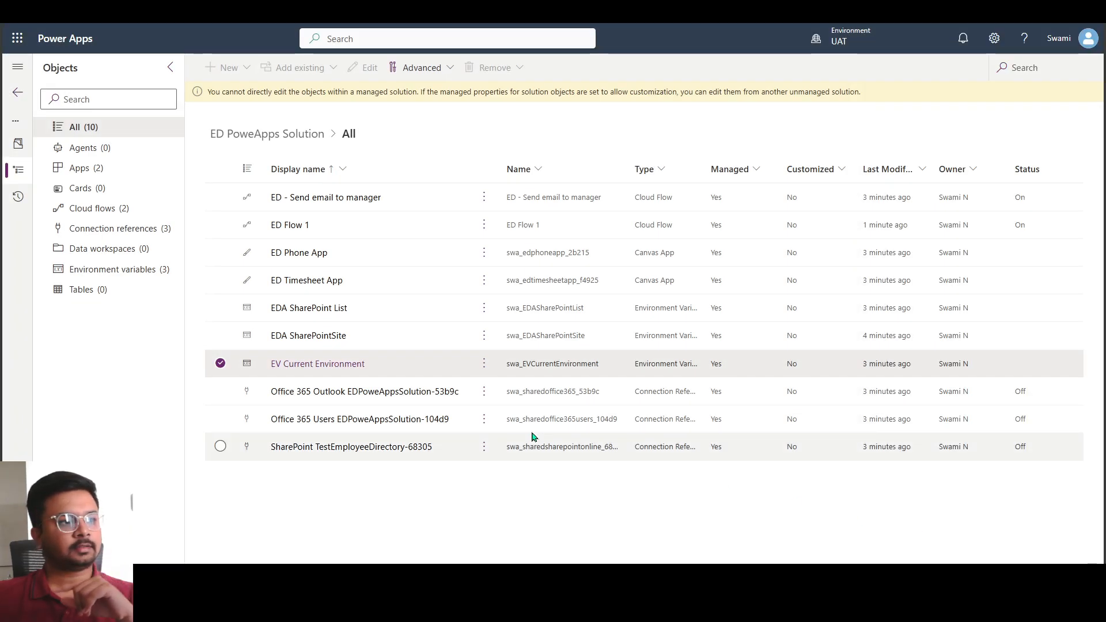
Open the ED Flow 1 cloud flow from the solution's objects and run it manually
{"action": "left_click", "coordinate": [387, 288]}
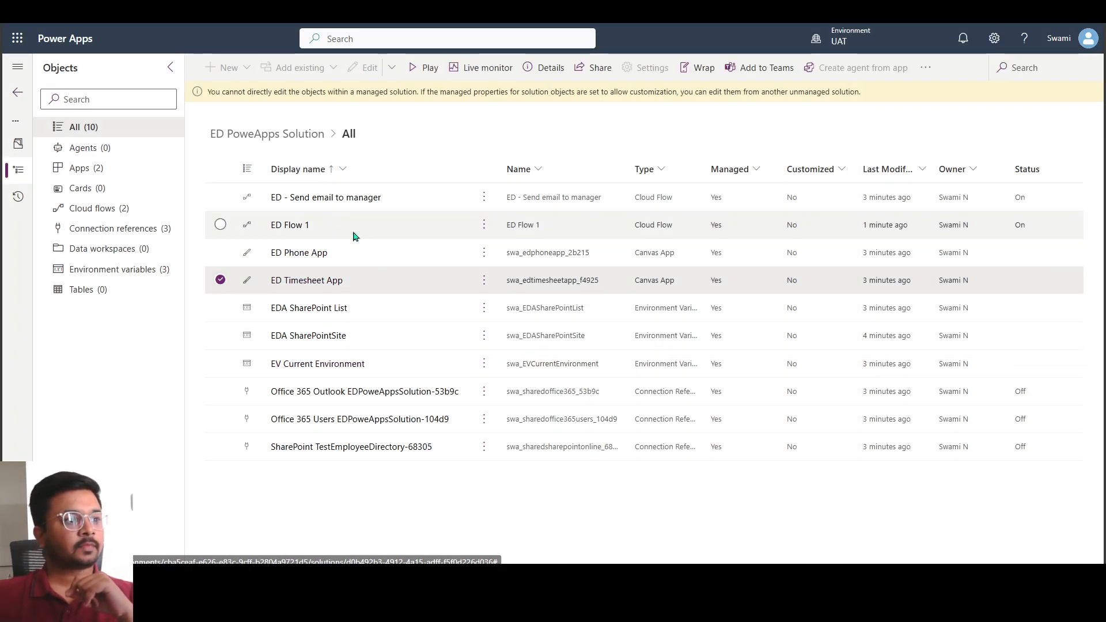
{"action": "left_click", "coordinate": [354, 236]}
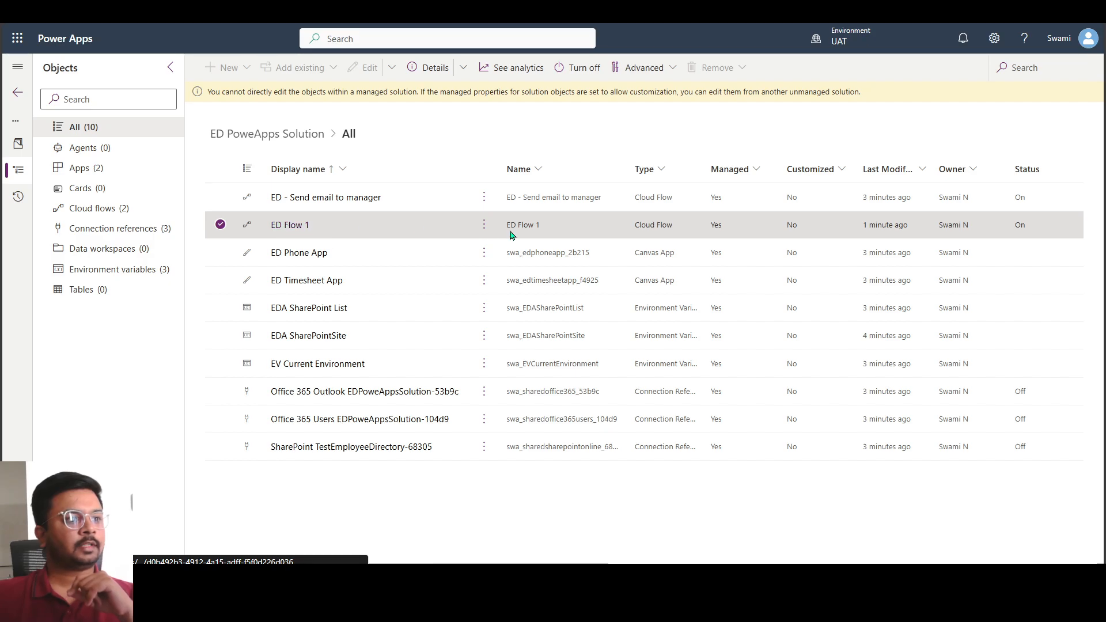
{"action": "left_click", "coordinate": [484, 225]}
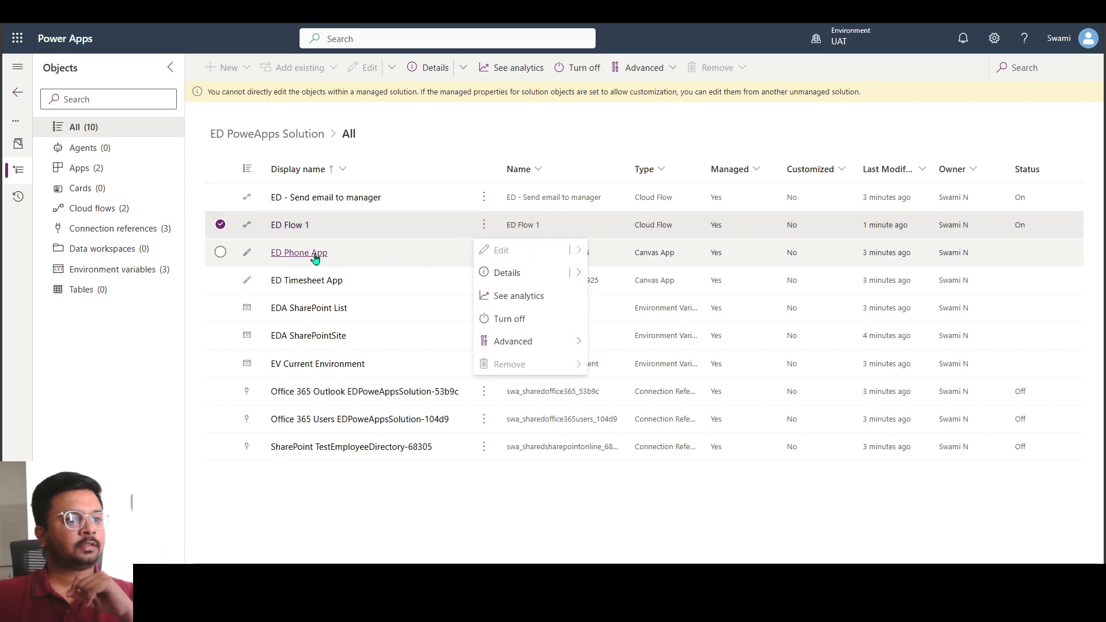
{"action": "left_click", "coordinate": [295, 226]}
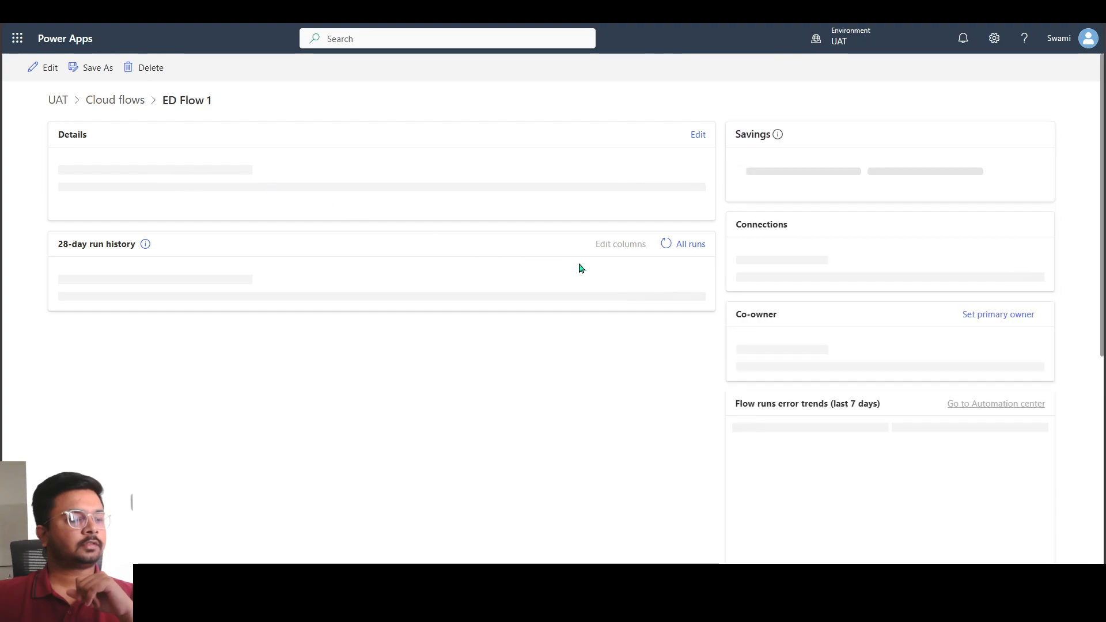
{"action": "left_click", "coordinate": [190, 68]}
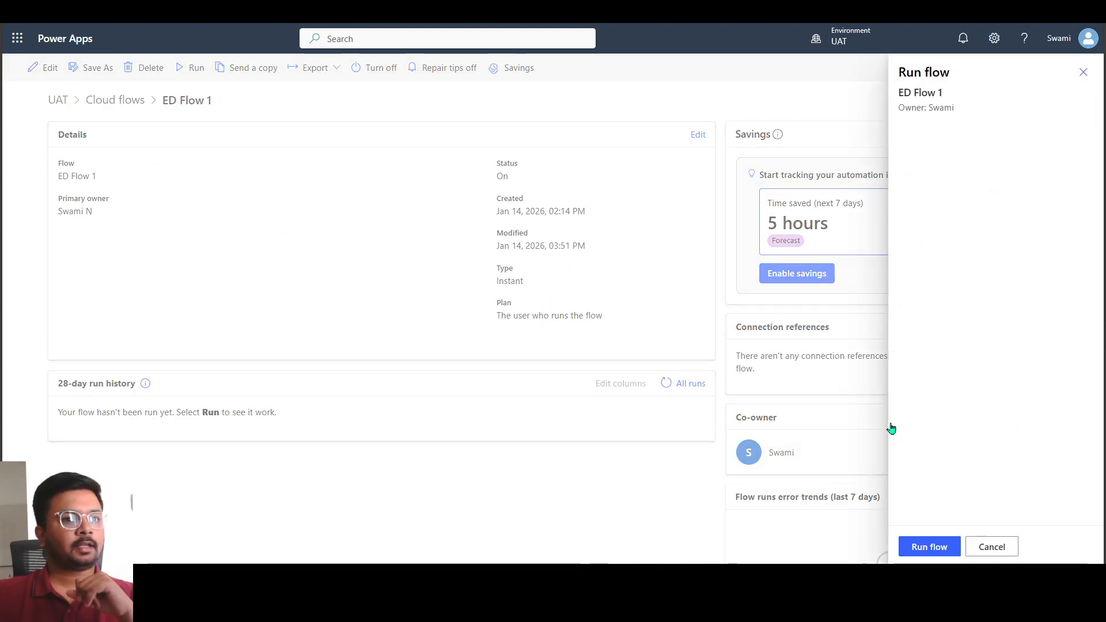
{"action": "left_click", "coordinate": [942, 559]}
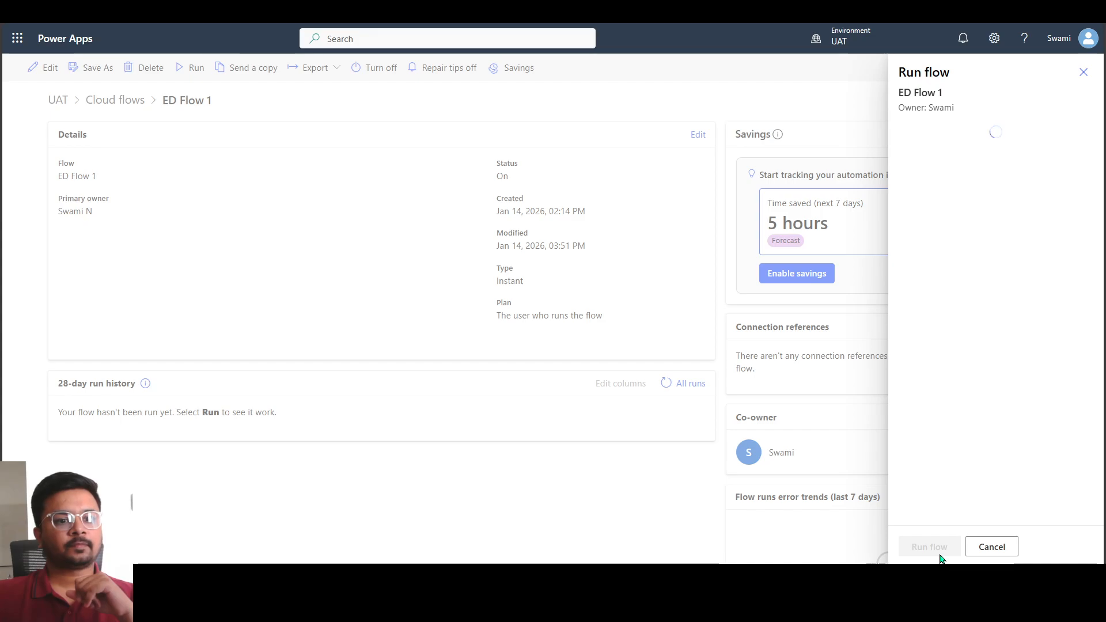
{"action": "left_click", "coordinate": [939, 554]}
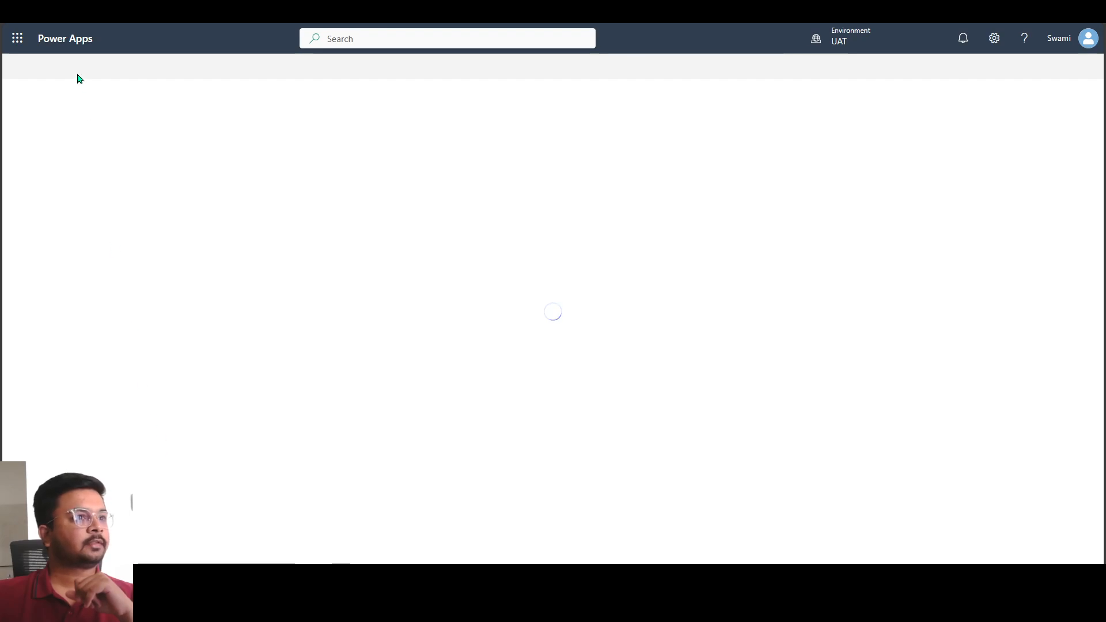
Check the outcome of the ED Flow 1 run and return to the solution's cloud flows
{"action": "left_click_drag", "start_coordinate": [31, 99], "coordinate": [176, 95]}
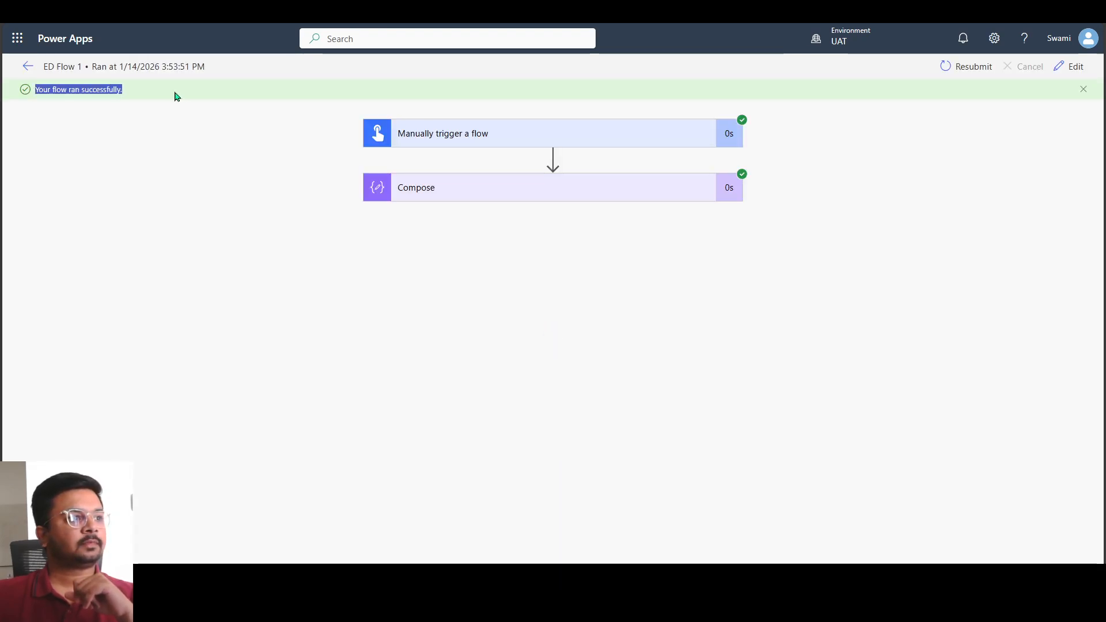
{"action": "left_click", "coordinate": [26, 67]}
{"action": "left_click", "coordinate": [115, 100]}
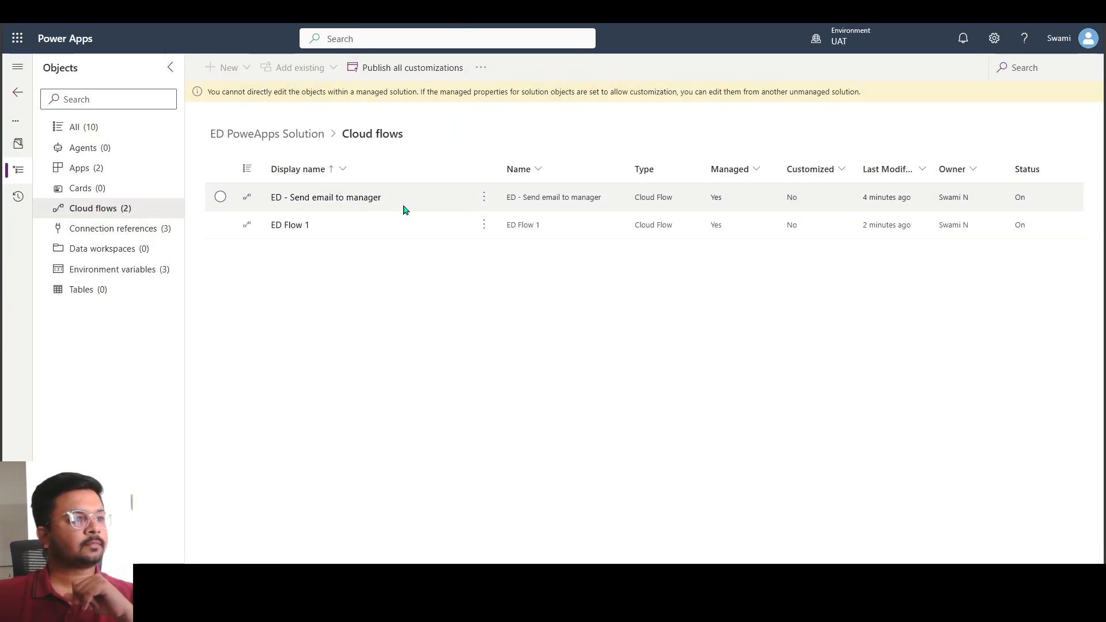
Open the ED - Send email to manager flow and run it with its existing Office 365 Users and Outlook connections
{"action": "left_click", "coordinate": [436, 202]}
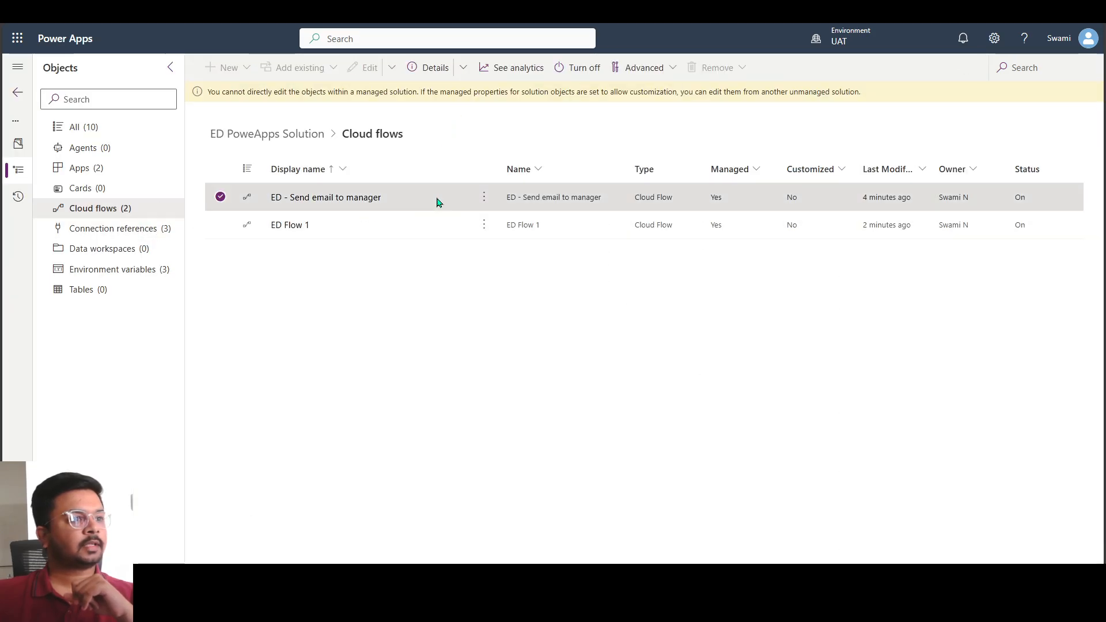
{"action": "left_click", "coordinate": [353, 197]}
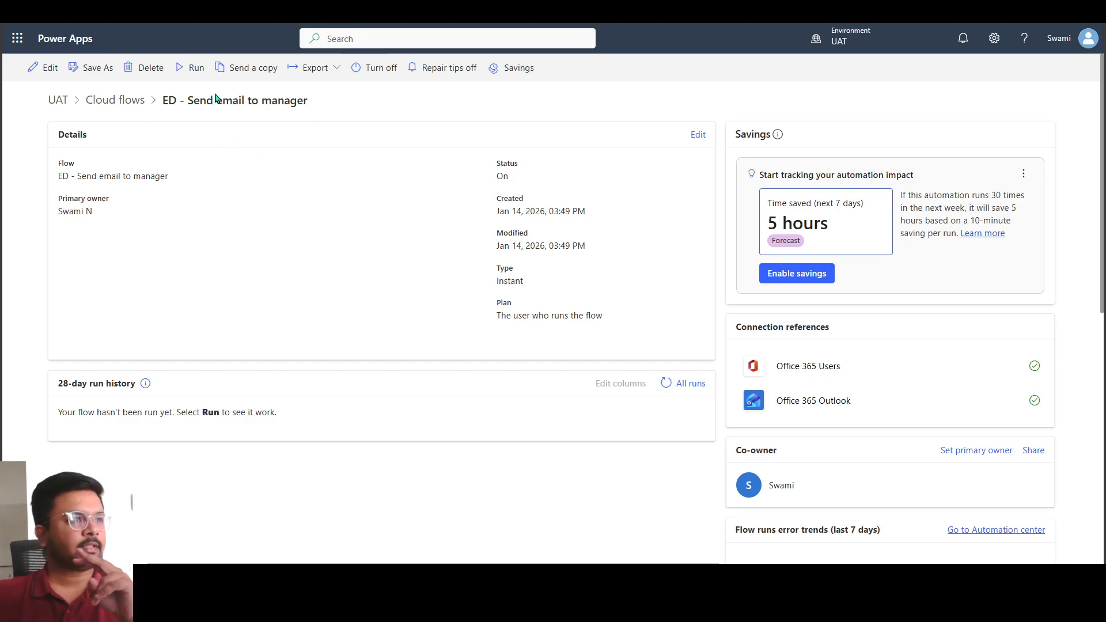
{"action": "left_click", "coordinate": [193, 70]}
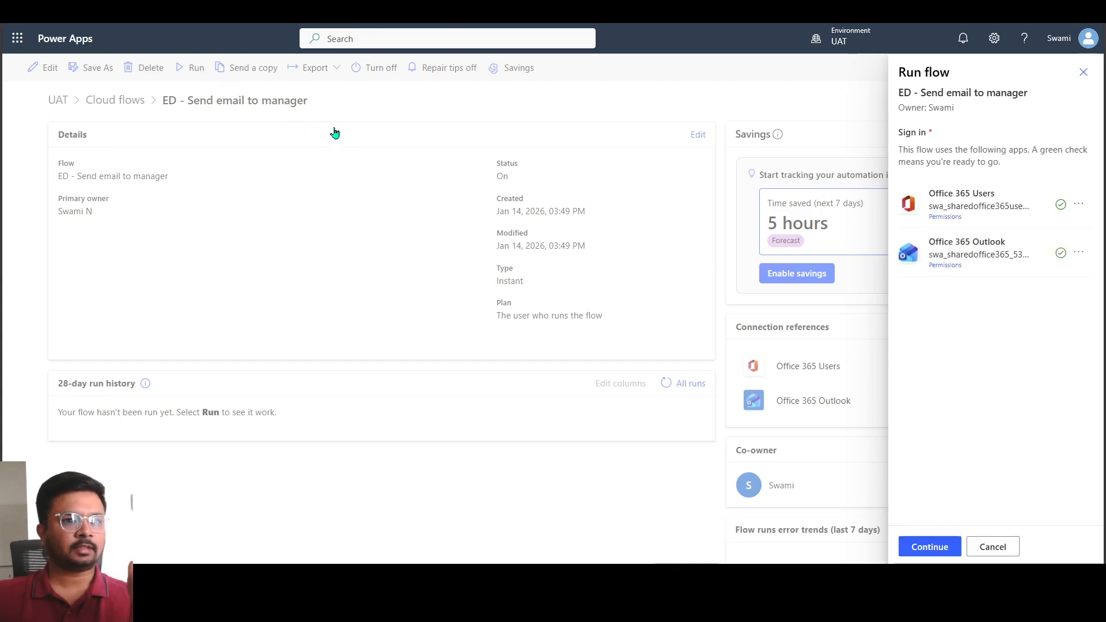
{"action": "left_click", "coordinate": [943, 553]}
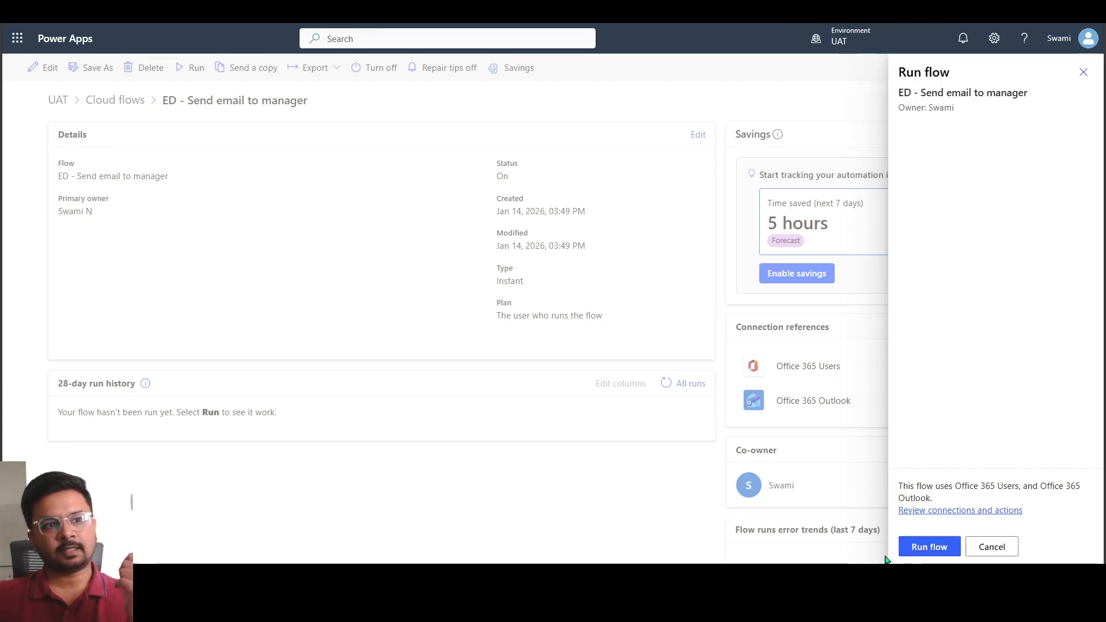
{"action": "left_click", "coordinate": [922, 551]}
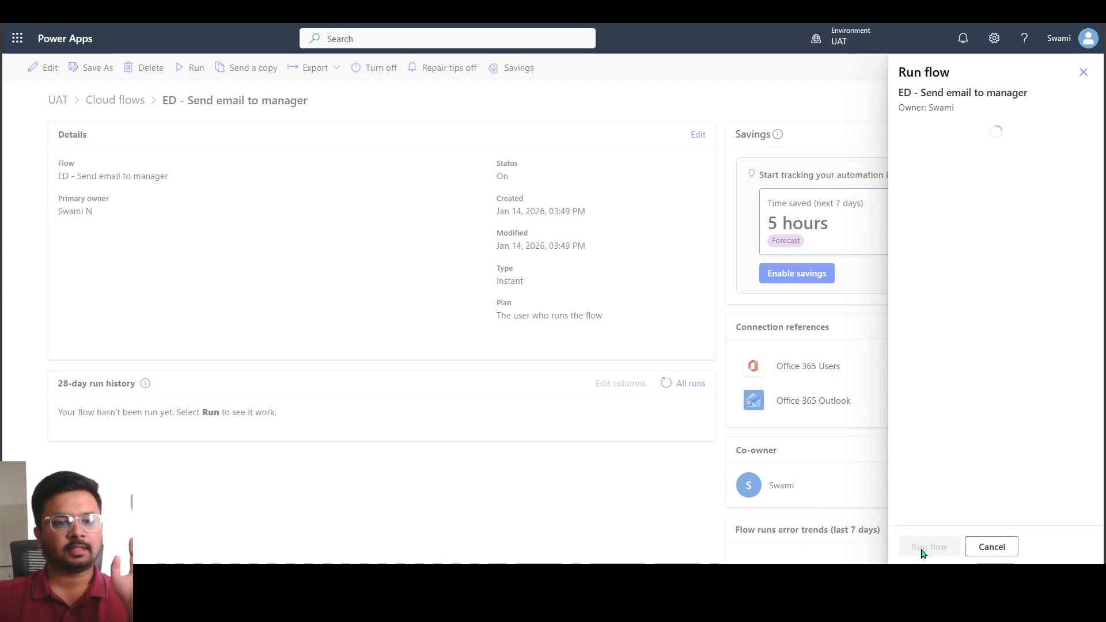
{"action": "left_click", "coordinate": [923, 547]}
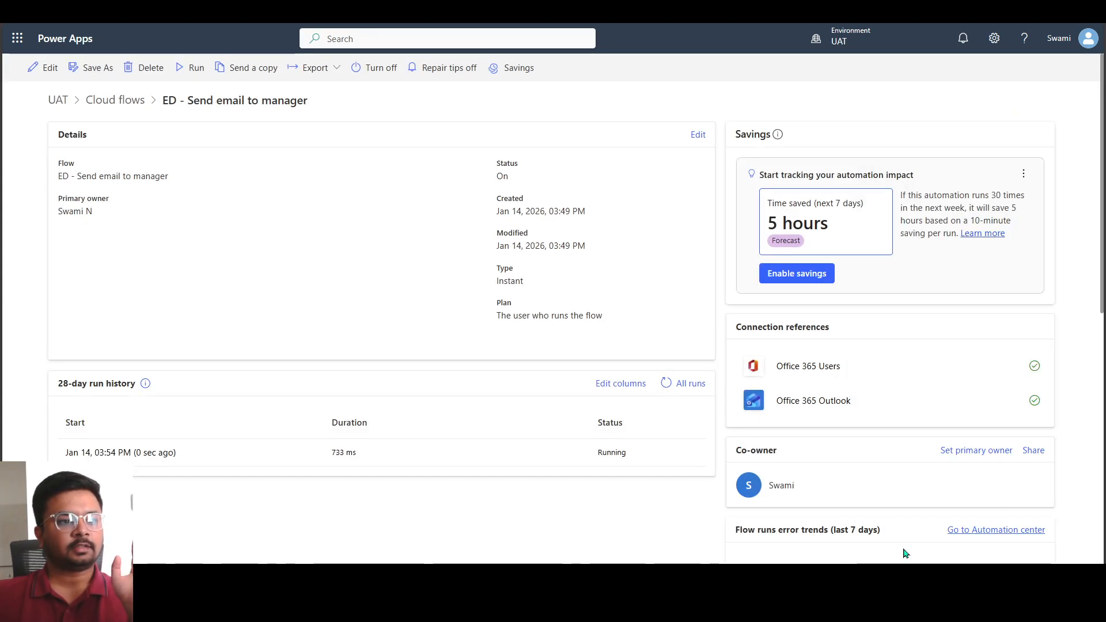
Refresh the run history of ED - Send email to manager, open the latest run and examine its error details
{"action": "left_click", "coordinate": [664, 386]}
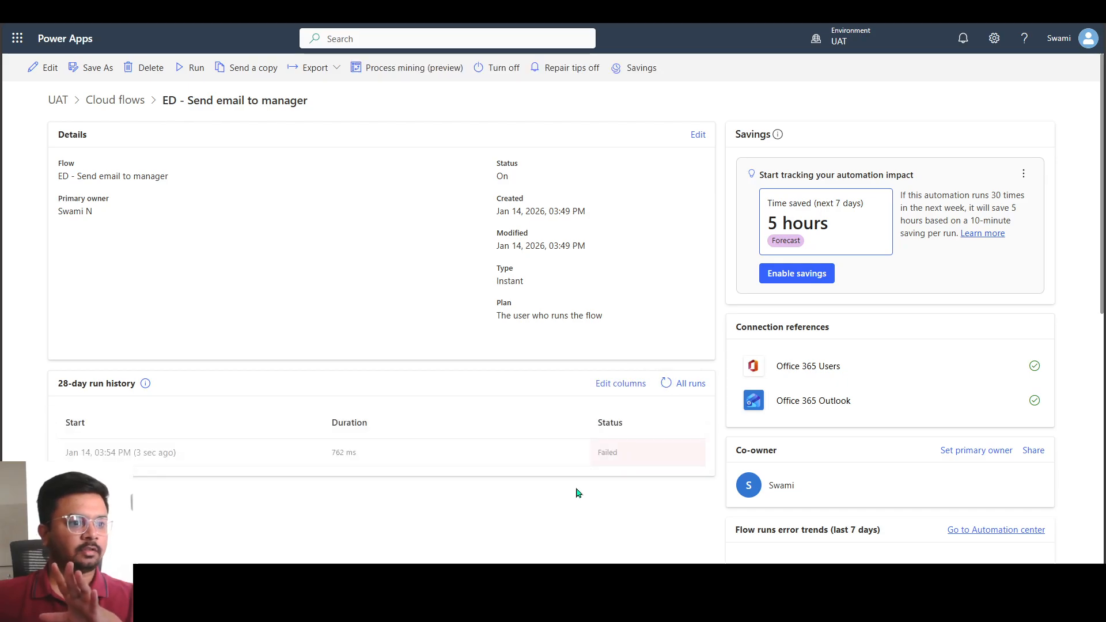
{"action": "left_click", "coordinate": [159, 453]}
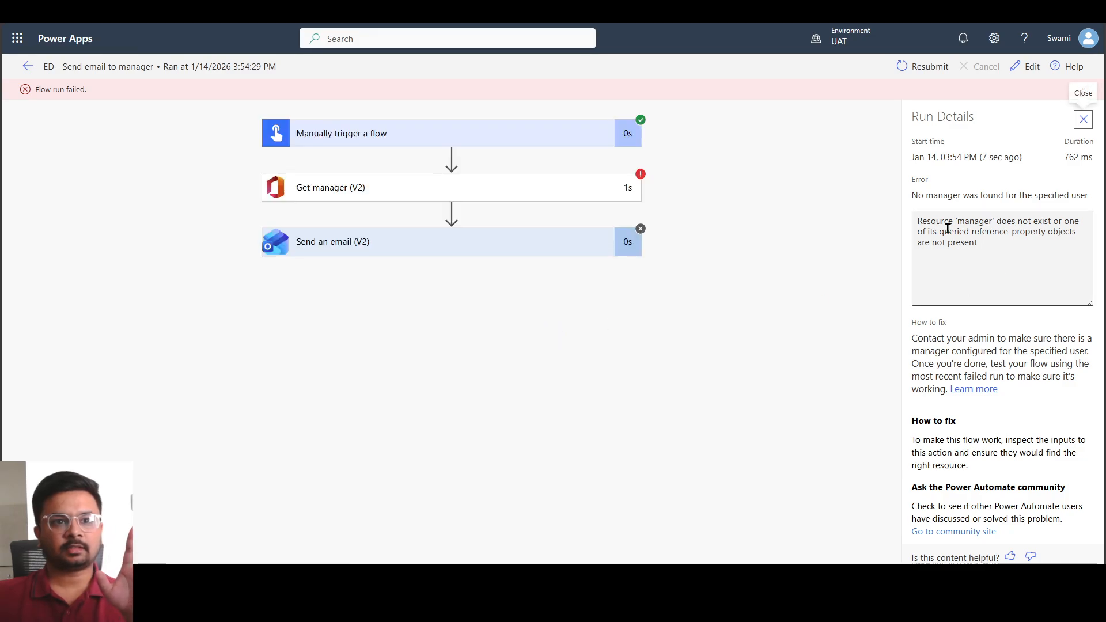
{"action": "left_click_drag", "start_coordinate": [949, 222], "coordinate": [1040, 232]}
{"action": "left_click", "coordinate": [976, 243]}
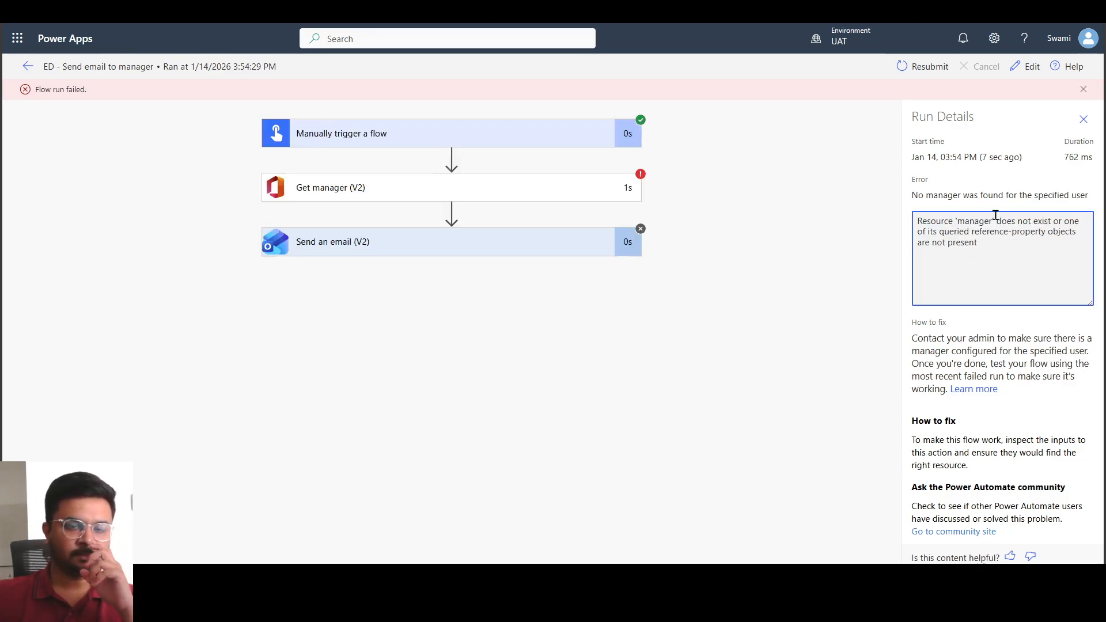